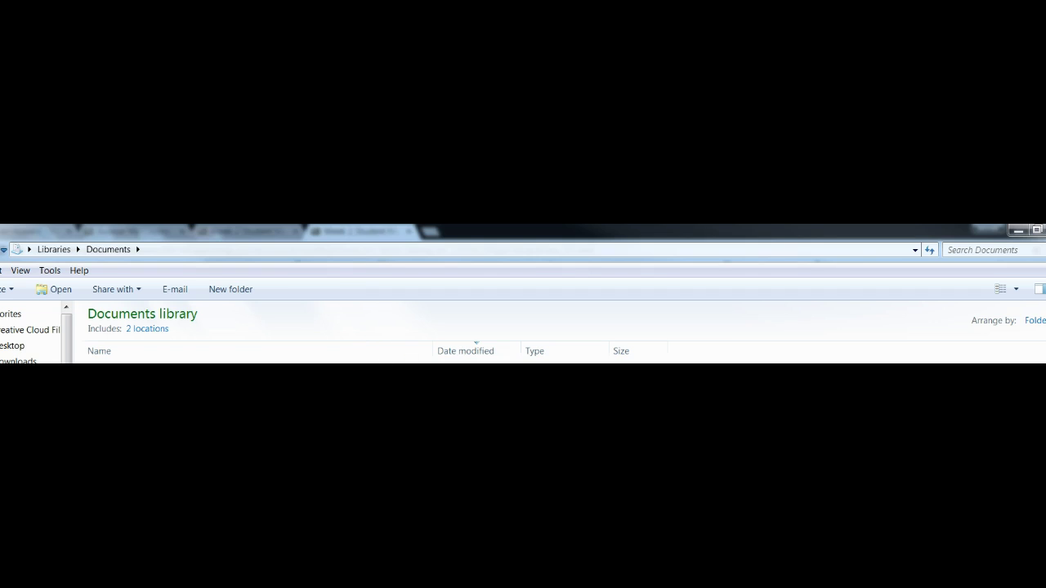
# Create a new folder named BC3020 in the Documents library
pyautogui.hotkey('ctrl', 'shift', 'n')
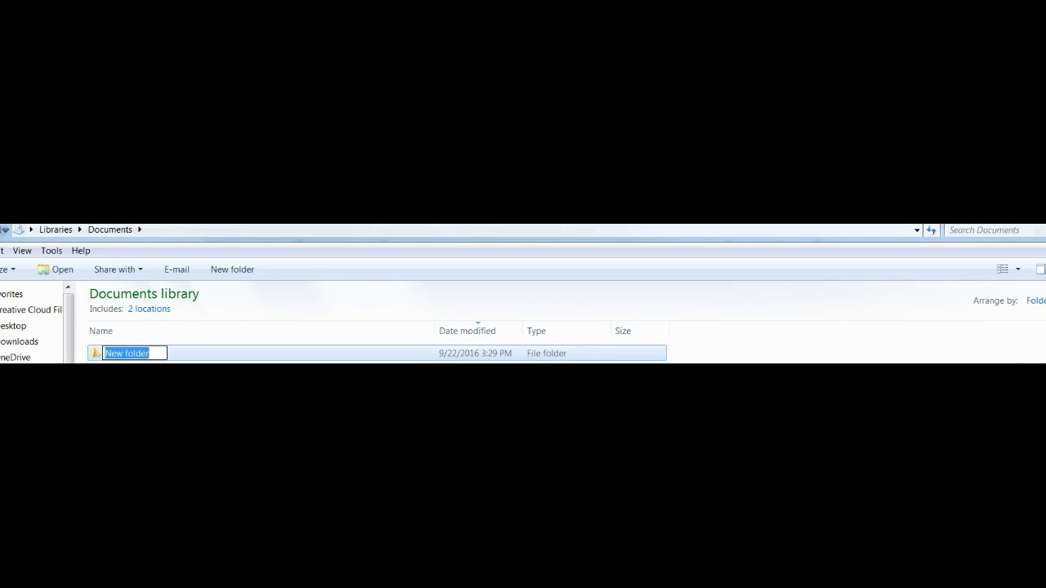
pyautogui.click(144, 353)
pyautogui.moveTo(145, 353); pyautogui.dragTo(106, 353)
pyautogui.write('3C')
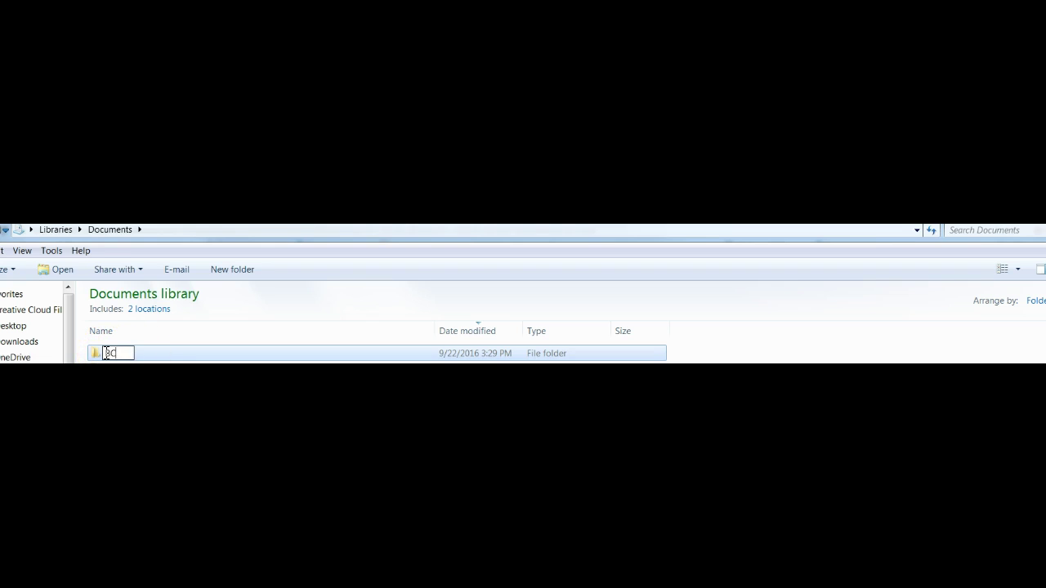
pyautogui.write('3020')
pyautogui.press('Return')
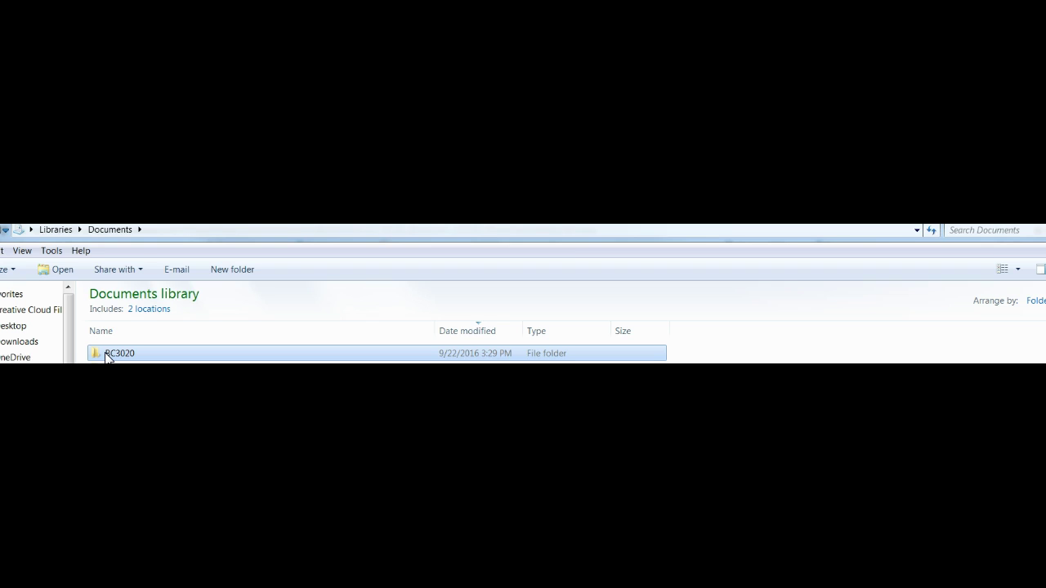
# Open the BC3020 folder and create a subfolder named Week One in it
pyautogui.doubleClick(107, 354)
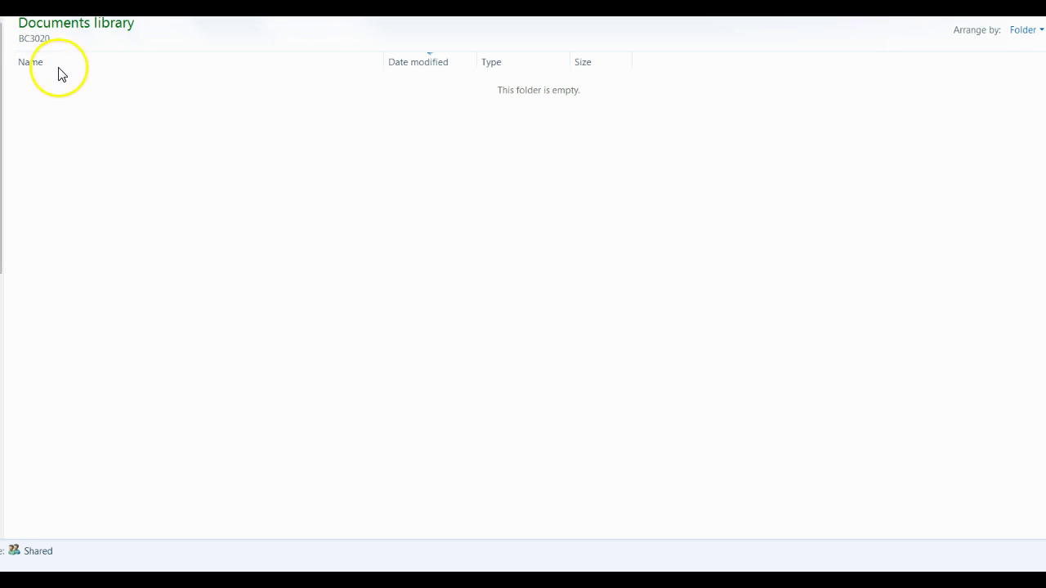
pyautogui.click(78, 16)
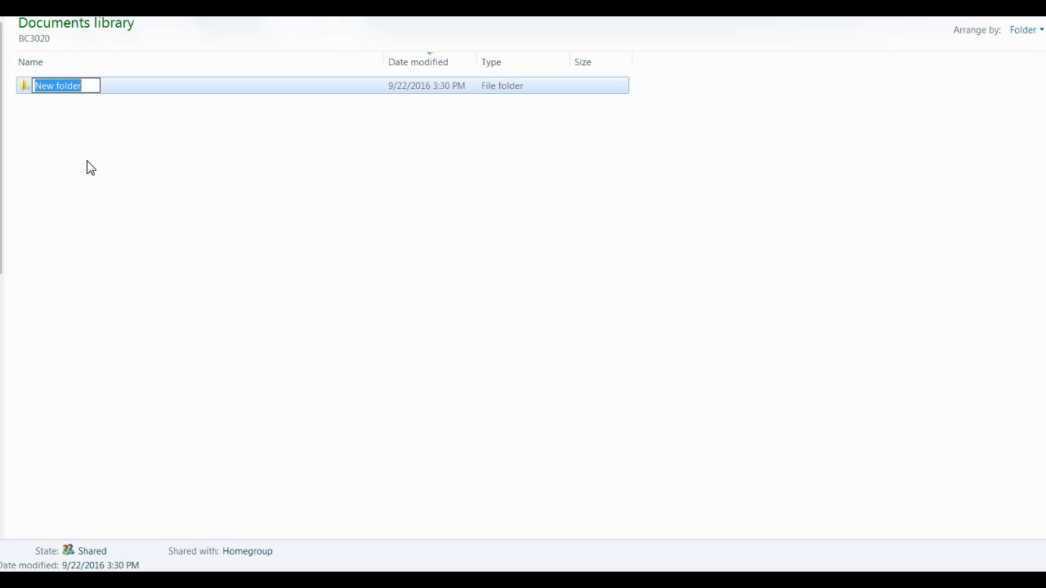
pyautogui.write('Week')
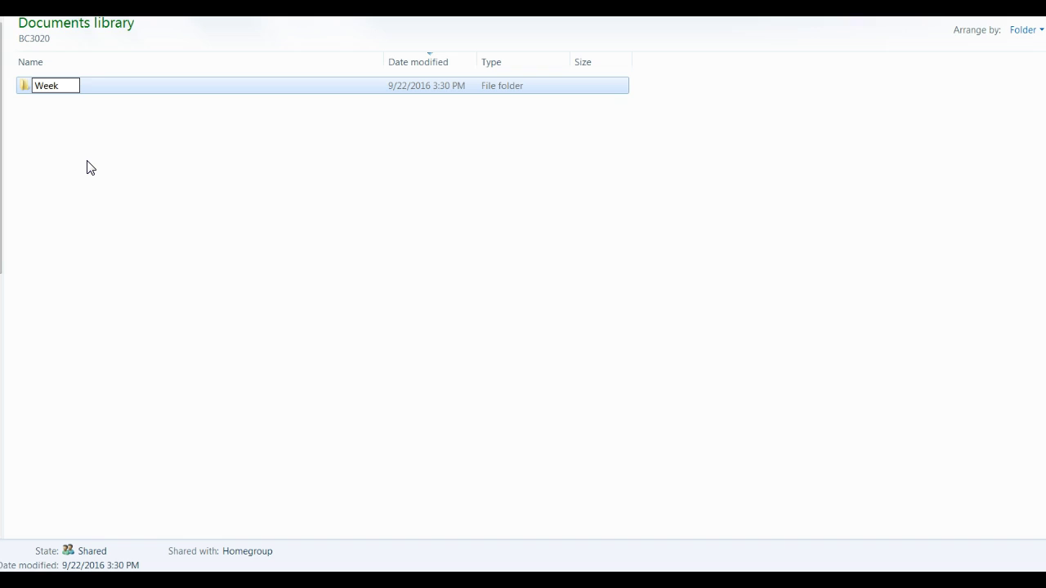
pyautogui.write(' One')
pyautogui.press('Return')
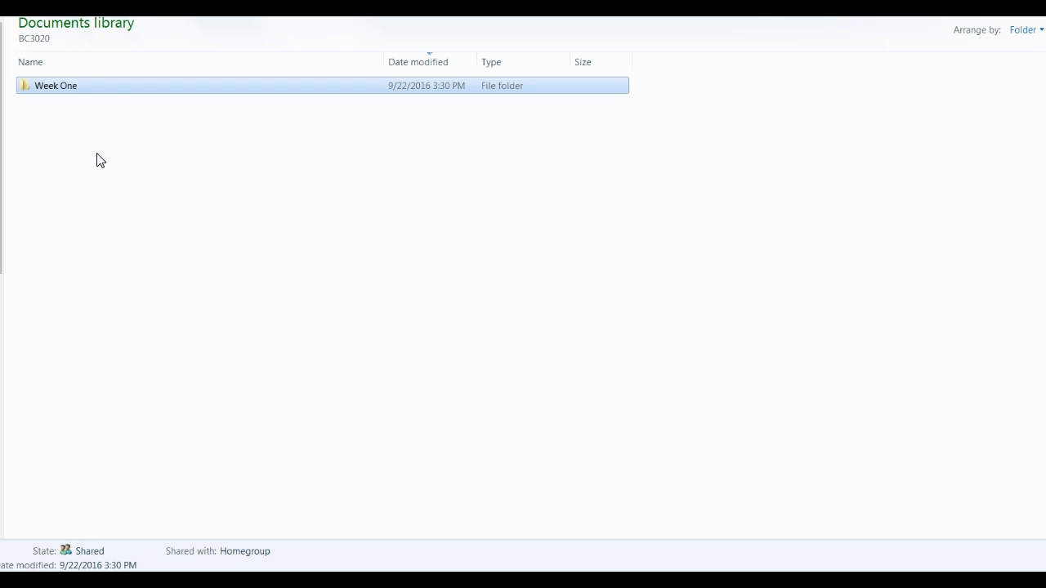
# Add two more subfolders to BC3020, named Week Two and Week Three
pyautogui.hotkey('ctrl', 'shift', 'n')
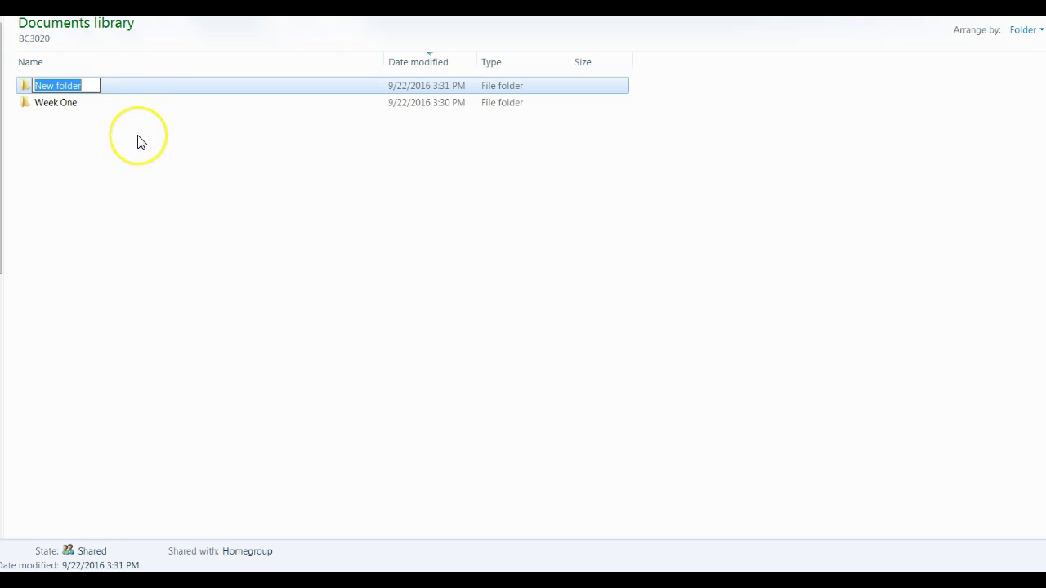
pyautogui.write('Wee')
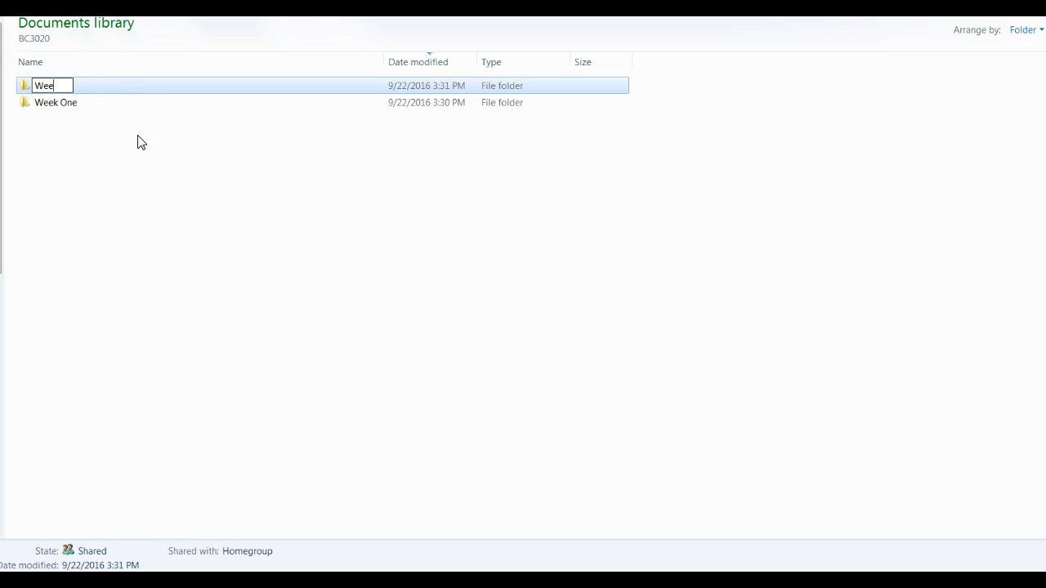
pyautogui.write('k Two')
pyautogui.press('Return')
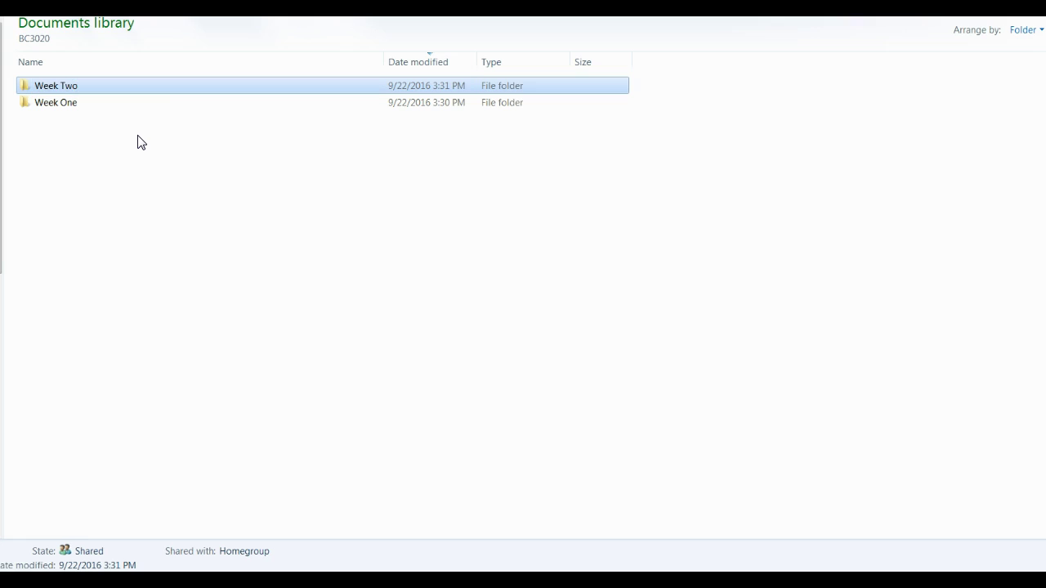
pyautogui.hotkey('ctrl', 'shift', 'n')
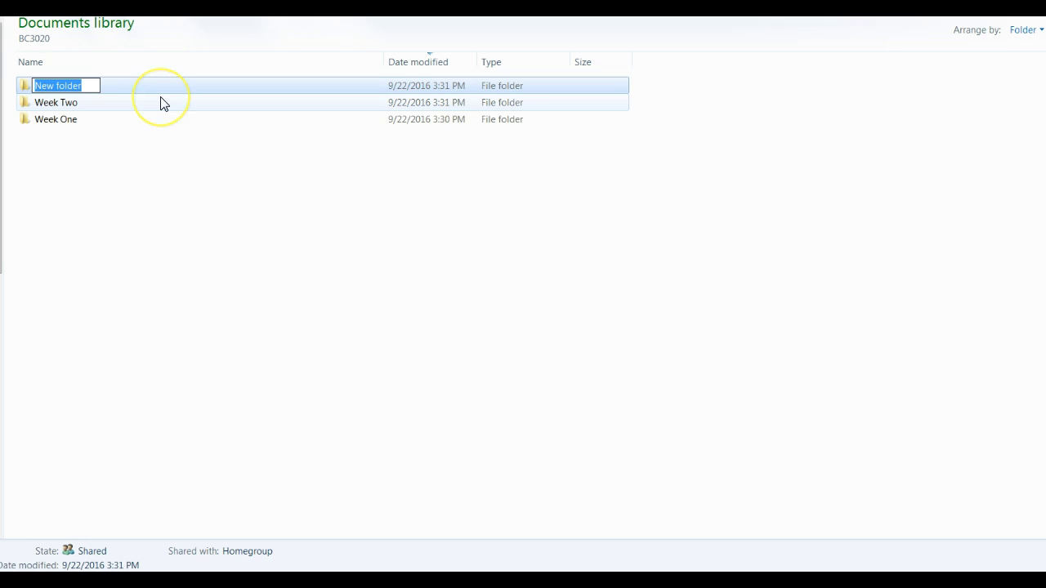
pyautogui.write('Week ')
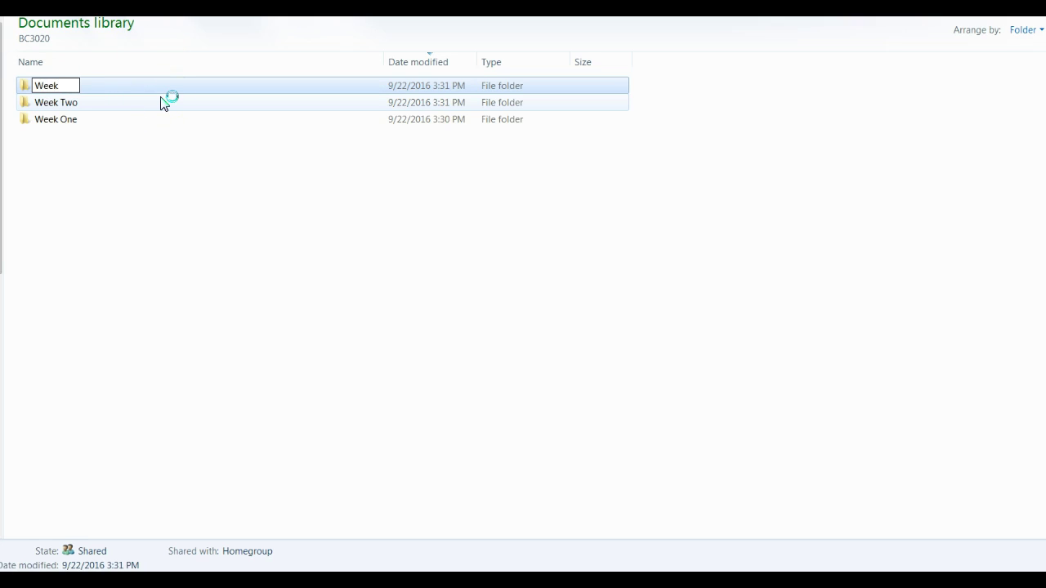
pyautogui.write('Three')
pyautogui.press('Return')
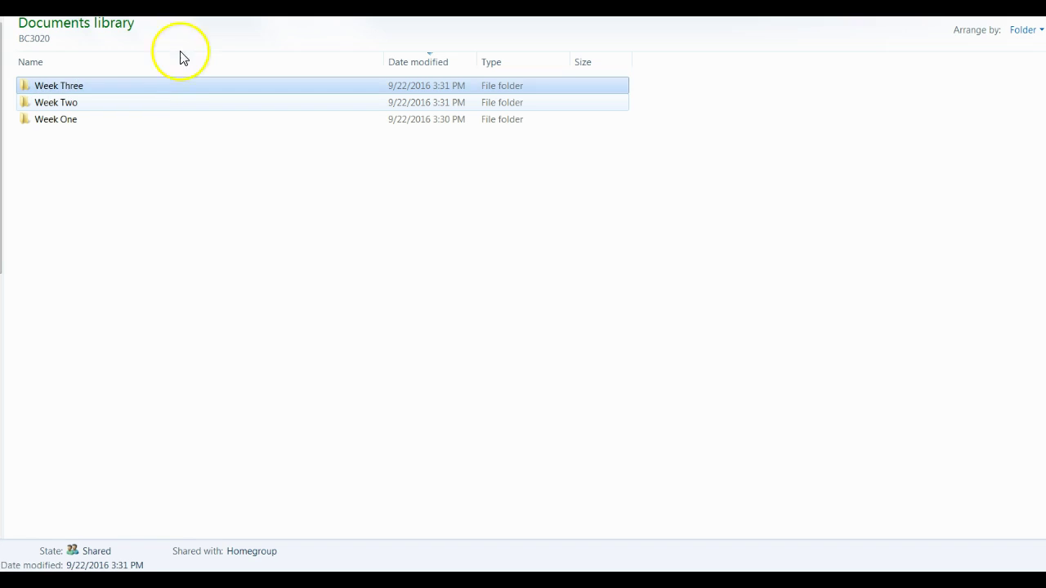
# Add subfolders named Week Four and Week Five to the BC3020 folder
pyautogui.hotkey('ctrl', 'shift', 'n')
pyautogui.write('Week Four')
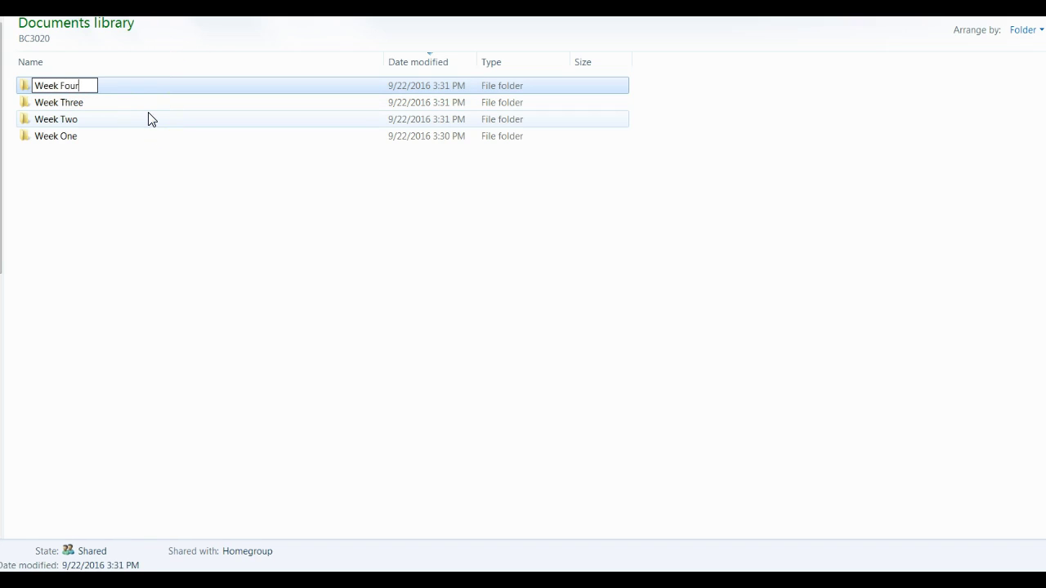
pyautogui.press('Return')
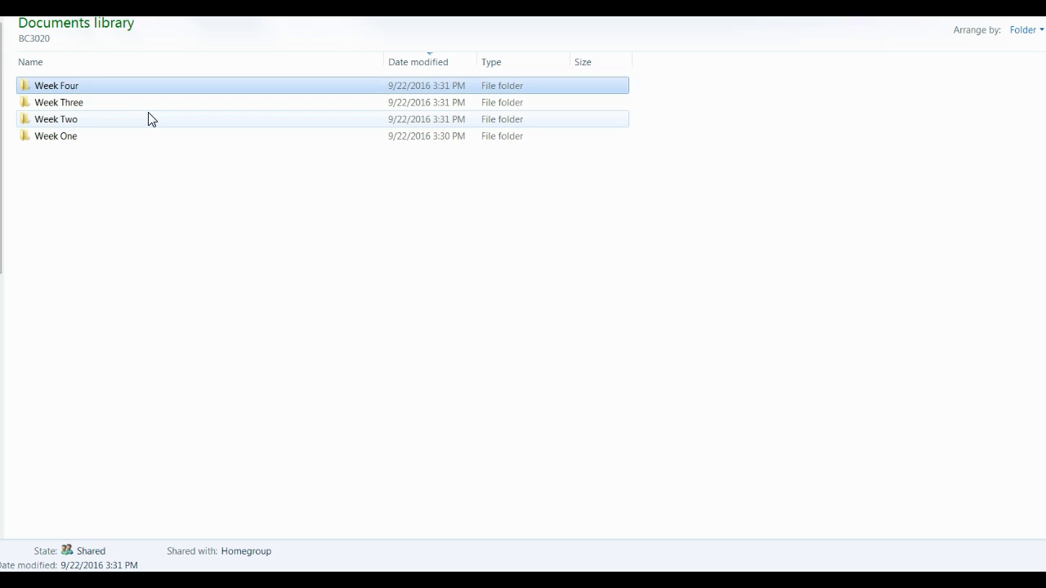
pyautogui.hotkey('ctrl', 'shift', 'n')
pyautogui.write('Week Five')
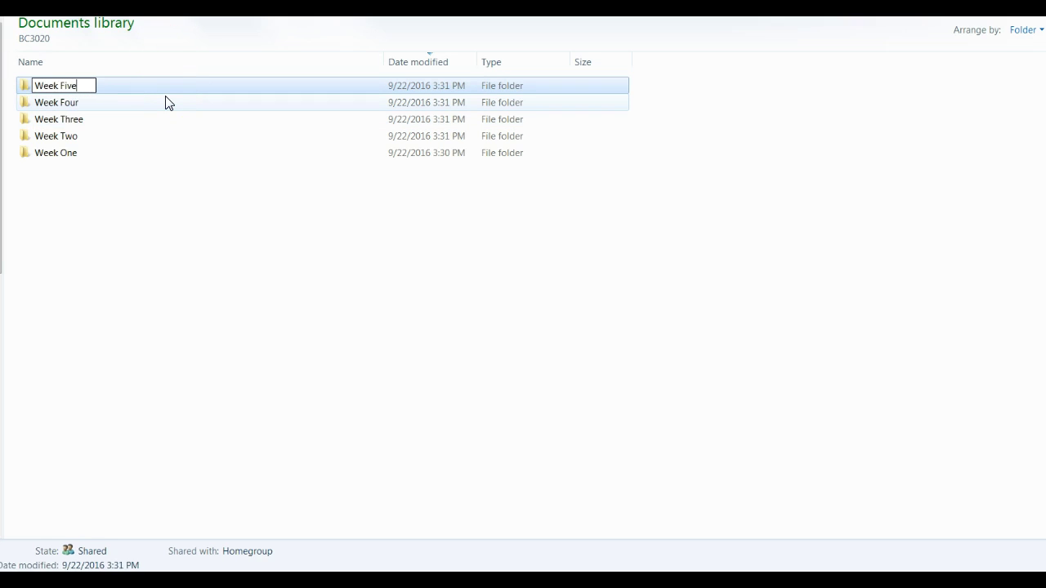
pyautogui.press('Return')
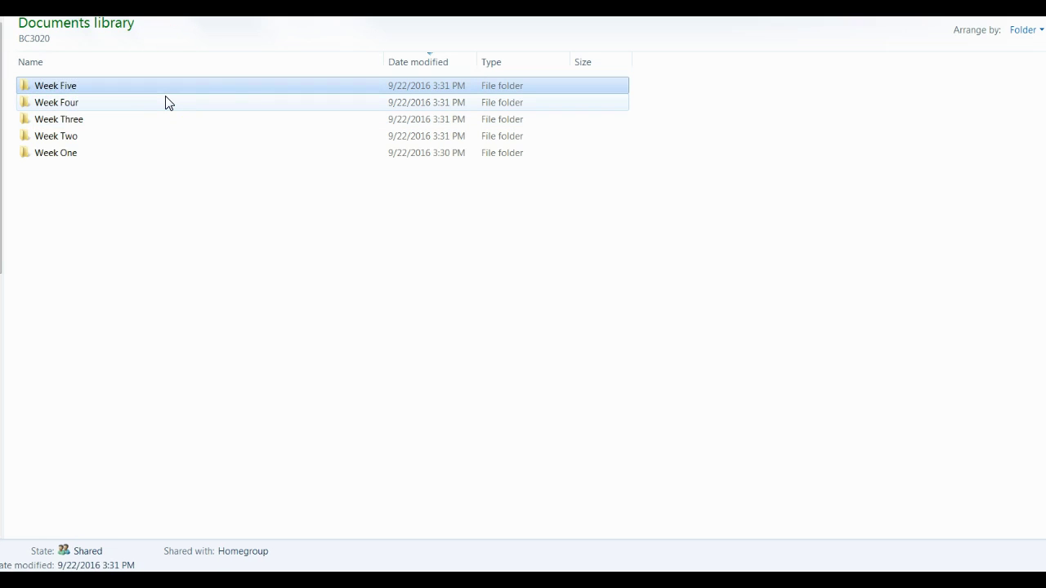
# Open the Week One folder and create a subfolder named Discussions in it
pyautogui.doubleClick(42, 155)
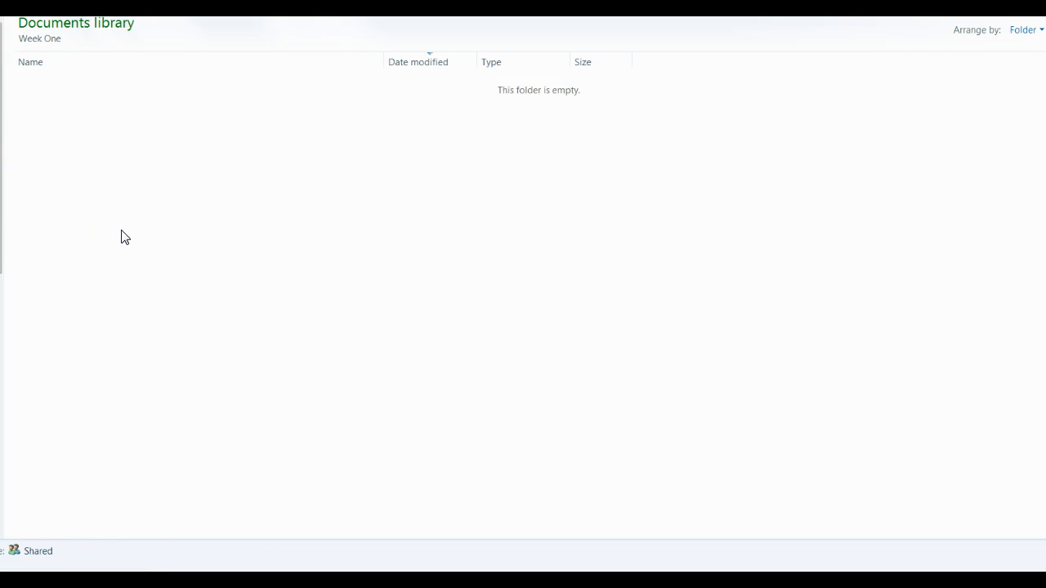
pyautogui.click(126, 200)
pyautogui.click(82, 49)
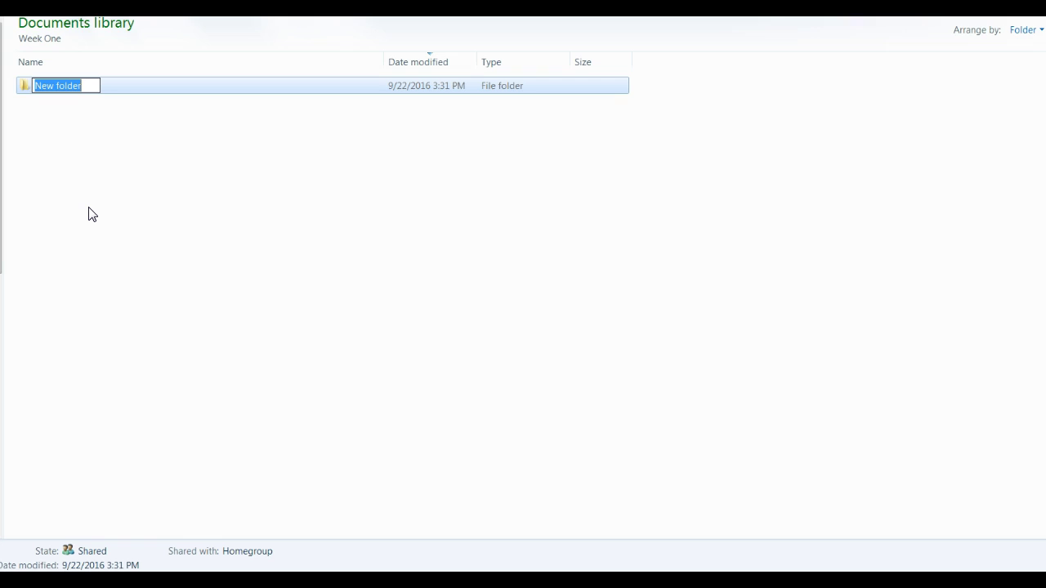
pyautogui.write('D')
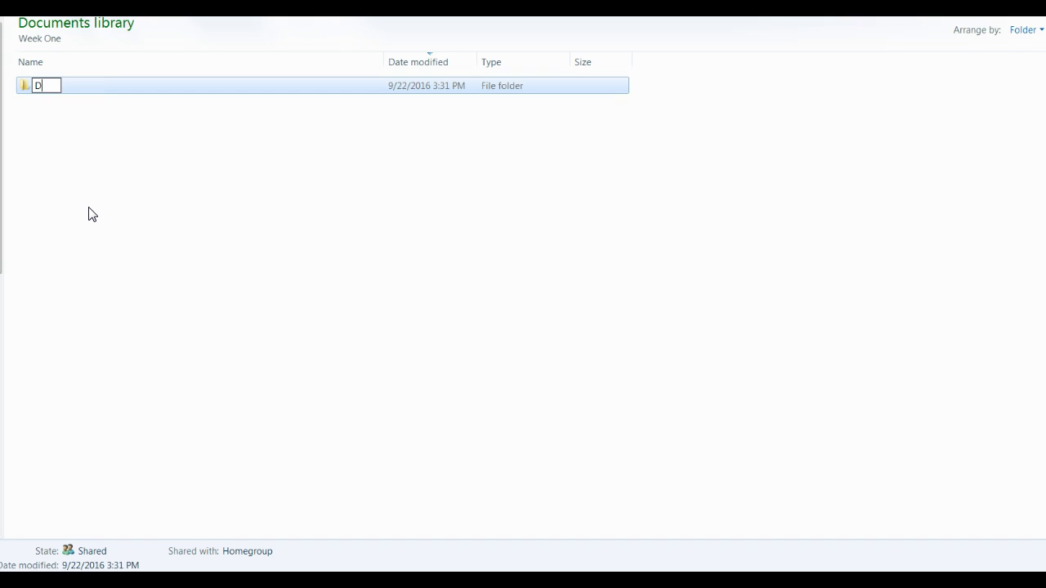
pyautogui.write('iscussions')
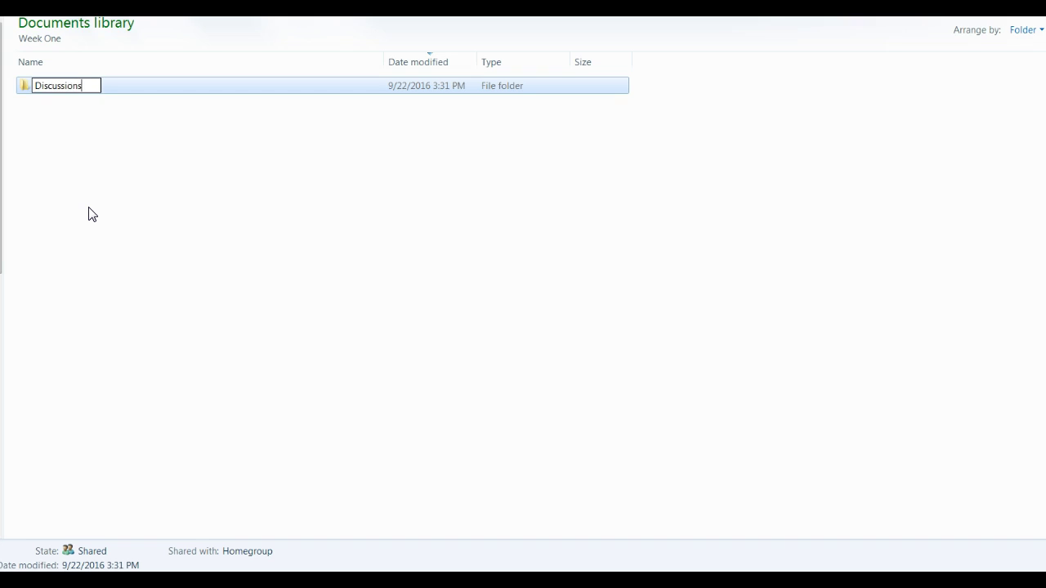
pyautogui.press('Return')
# Create two further subfolders in Week One, named Tests and Assignments
pyautogui.click(103, 87)
pyautogui.hotkey('ctrl', 'shift', 'n')
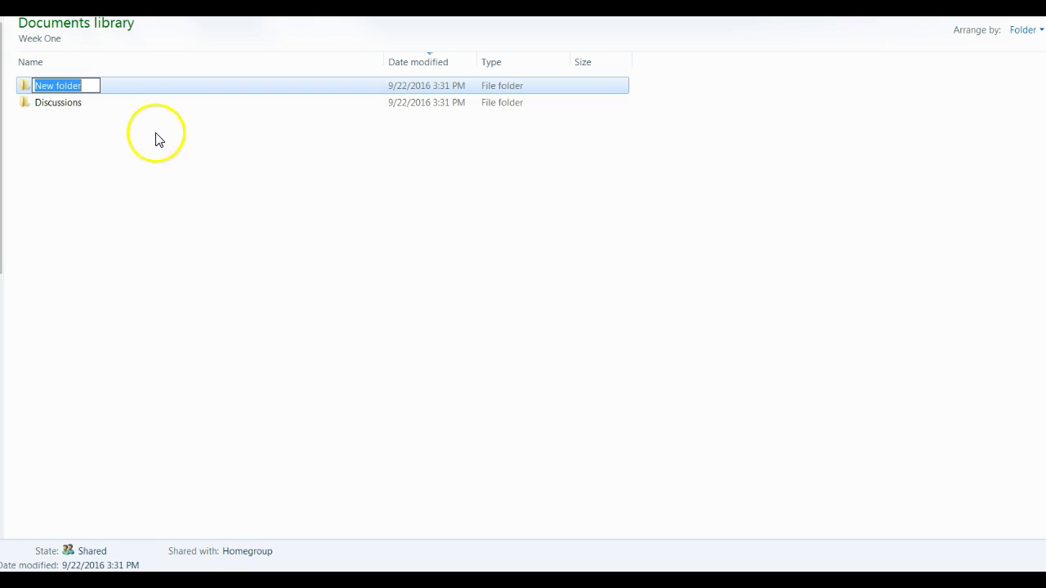
pyautogui.write('Tests')
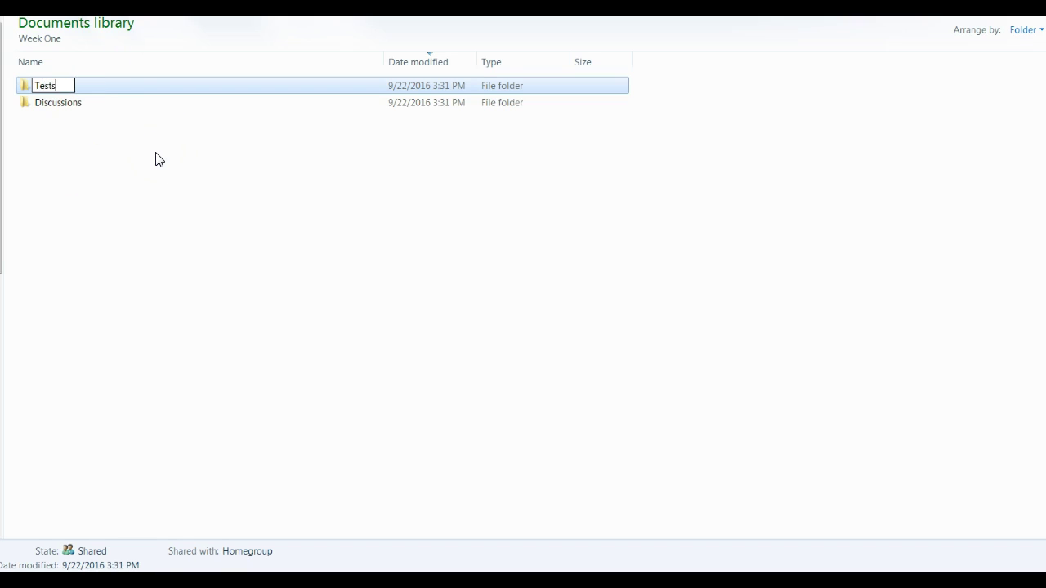
pyautogui.press('Return')
pyautogui.click(170, 53)
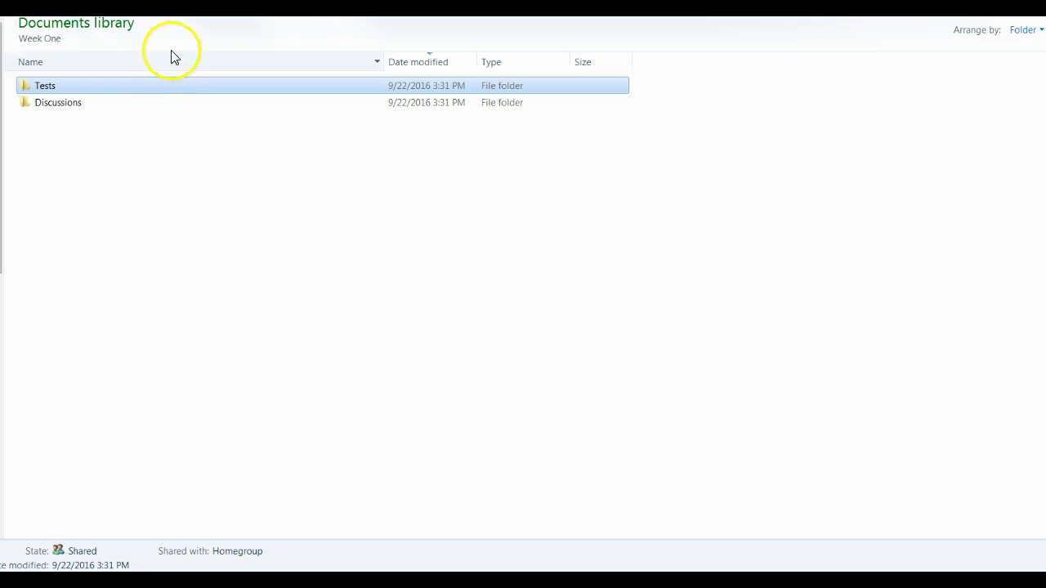
pyautogui.hotkey('ctrl', 'shift', 'n')
pyautogui.write('Assignments')
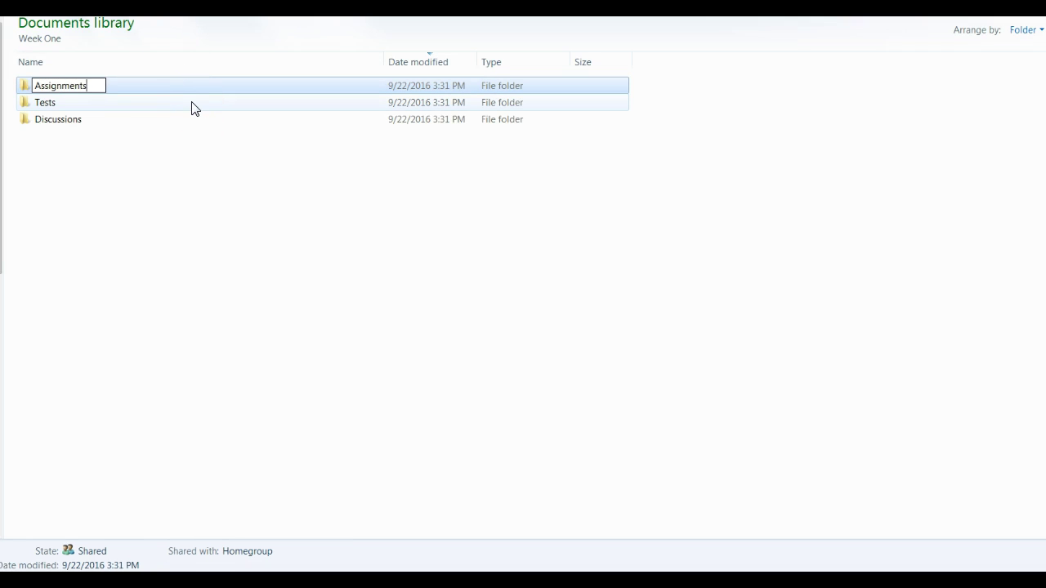
pyautogui.press('Return')
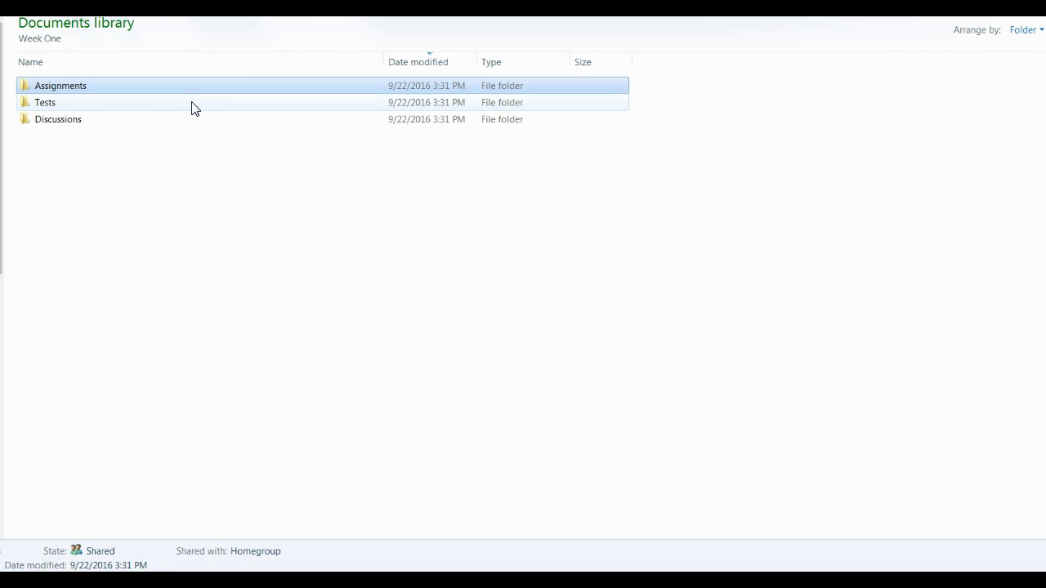
# Create a subfolder named Resources inside the Week One folder
pyautogui.click(217, 84)
pyautogui.click(238, 138)
pyautogui.hotkey('ctrl', 'shift', 'n')
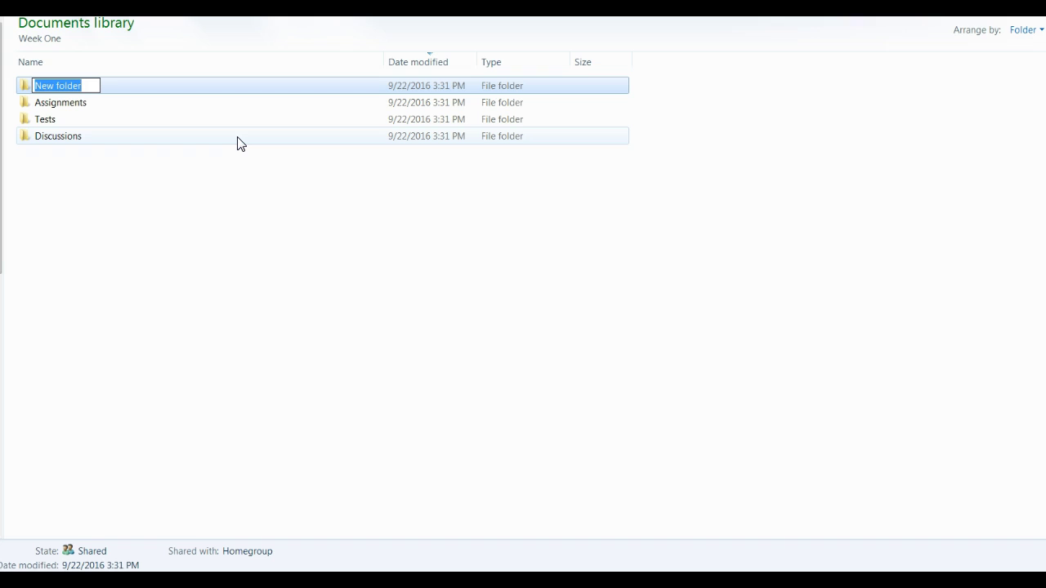
pyautogui.write('Resources')
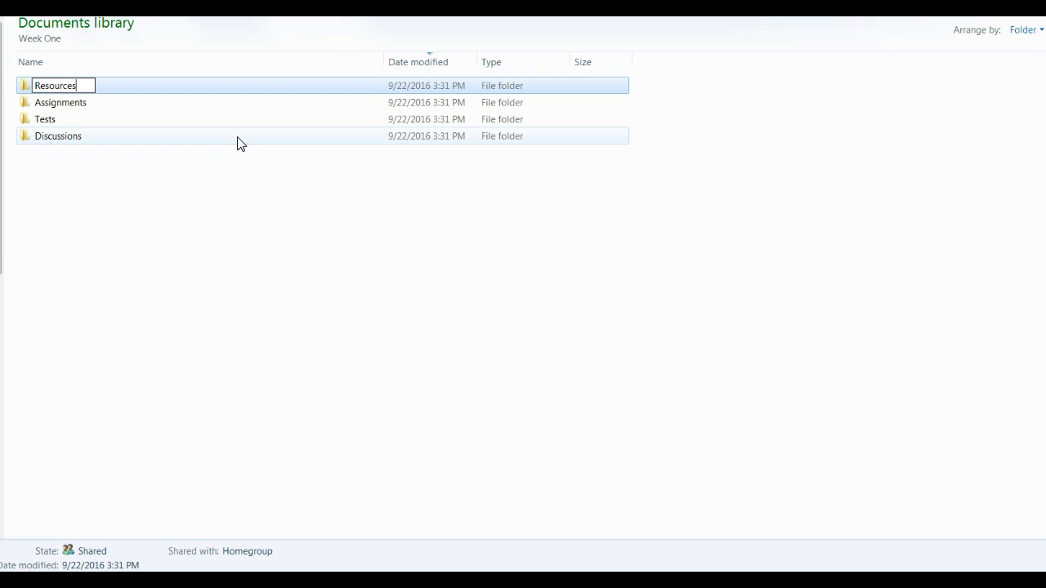
pyautogui.press('Return')
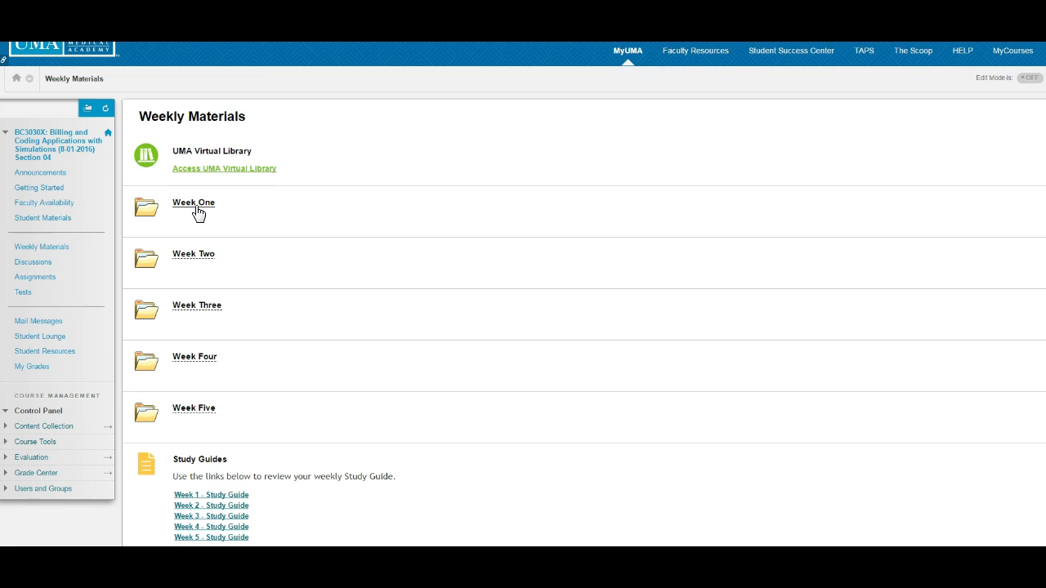
# In the Blackboard course's Weekly Materials, open the Week One roadmap and set its print destination to Save as PDF
pyautogui.click(196, 209)
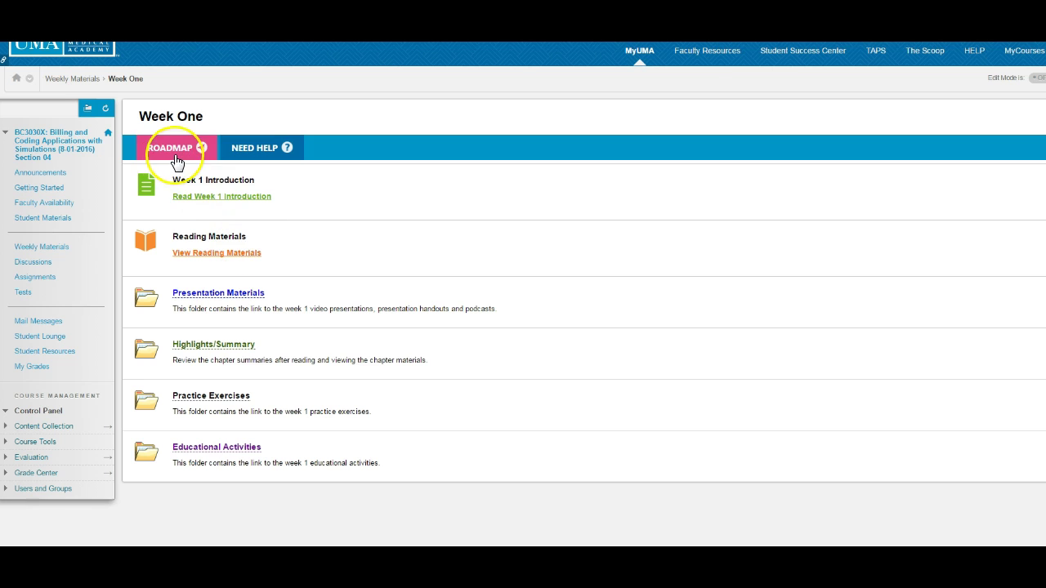
pyautogui.click(176, 150)
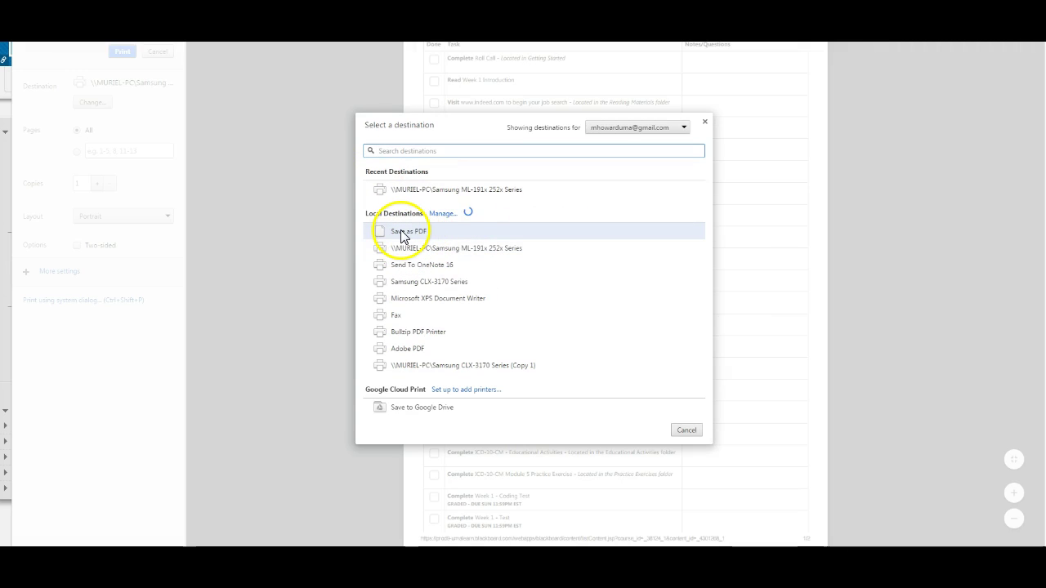
pyautogui.click(402, 232)
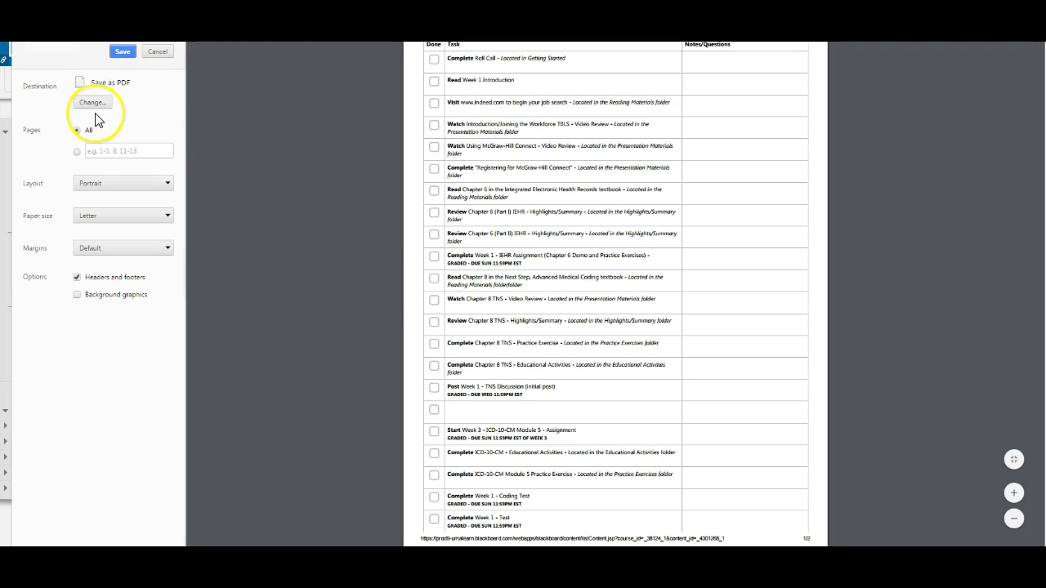
# Save the roadmap PDF under its suggested file name in the Week One folder of BC3020 in the Documents library
pyautogui.click(123, 52)
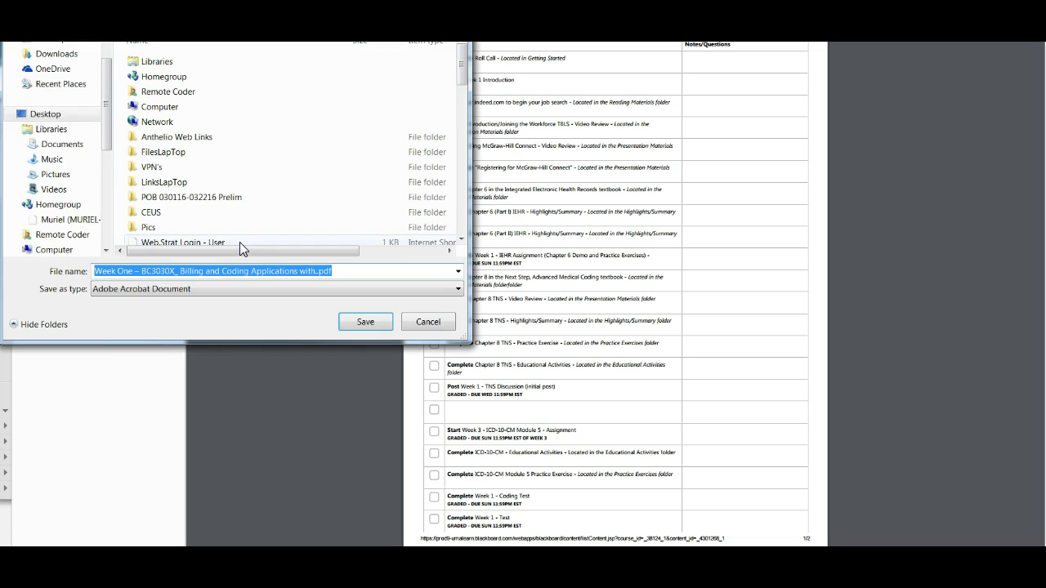
pyautogui.moveTo(105, 161); pyautogui.dragTo(103, 85)
pyautogui.click(69, 180)
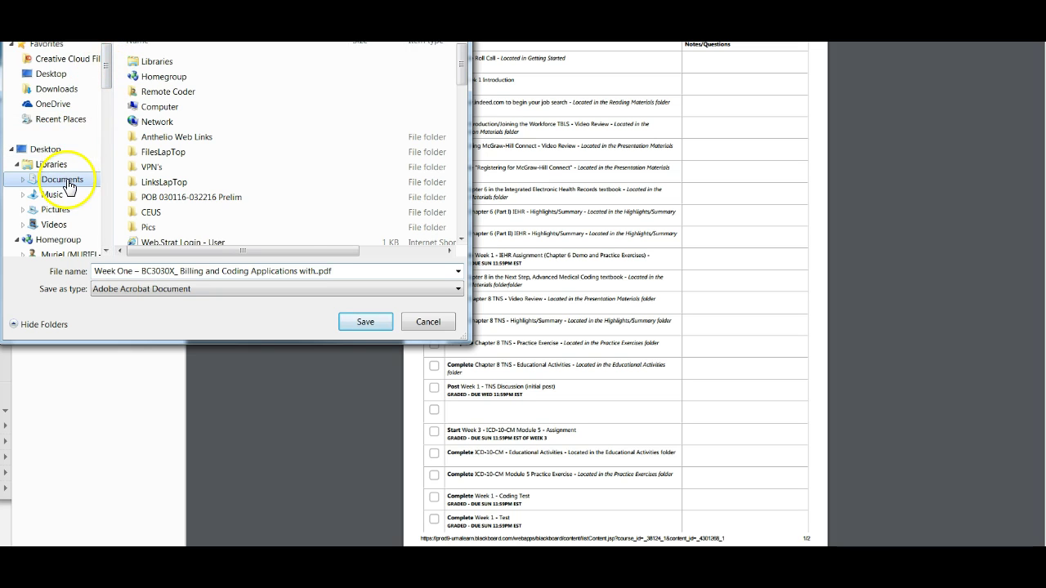
pyautogui.doubleClick(168, 101)
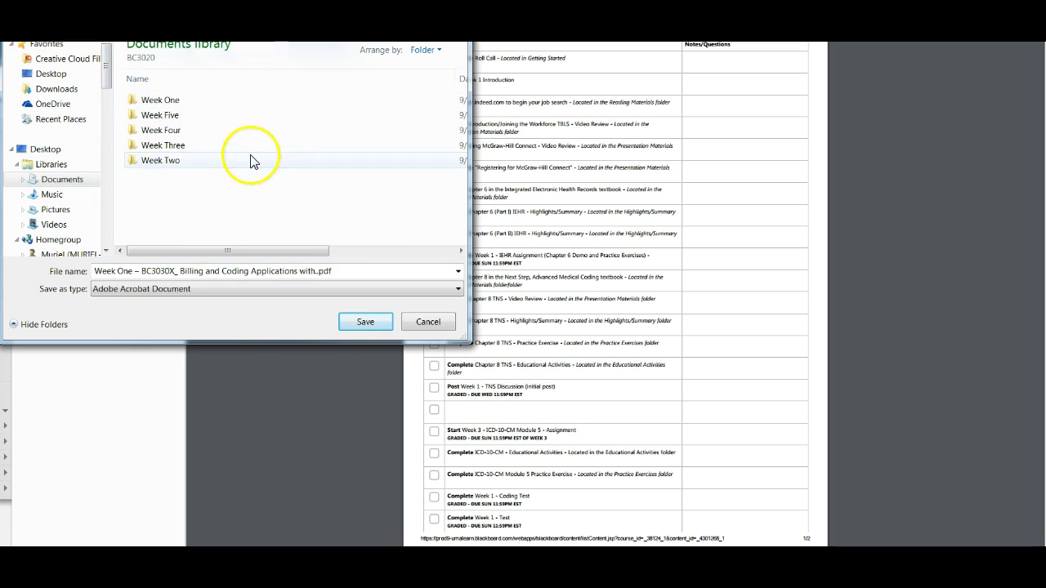
pyautogui.doubleClick(168, 102)
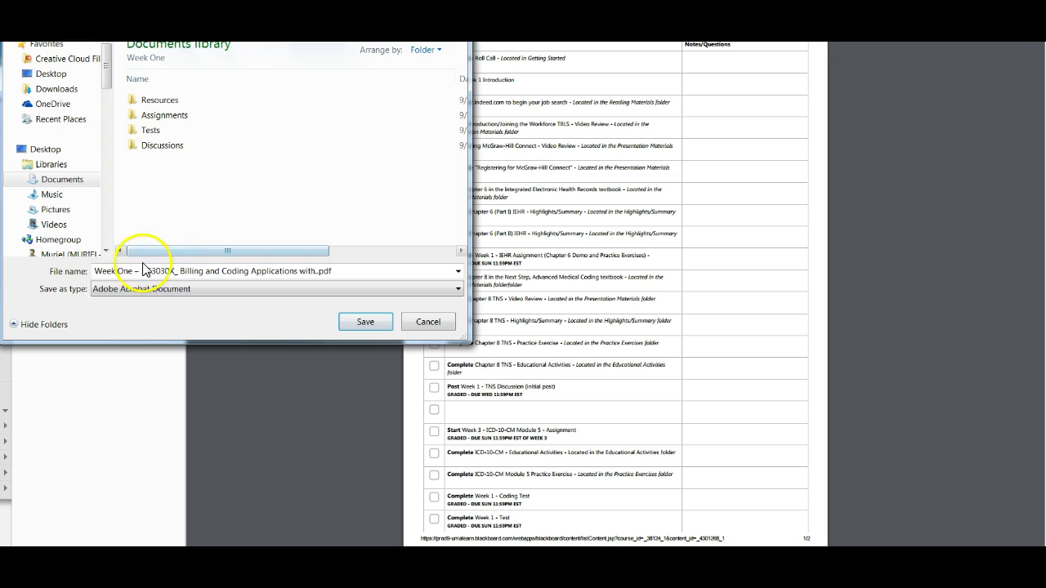
pyautogui.click(158, 104)
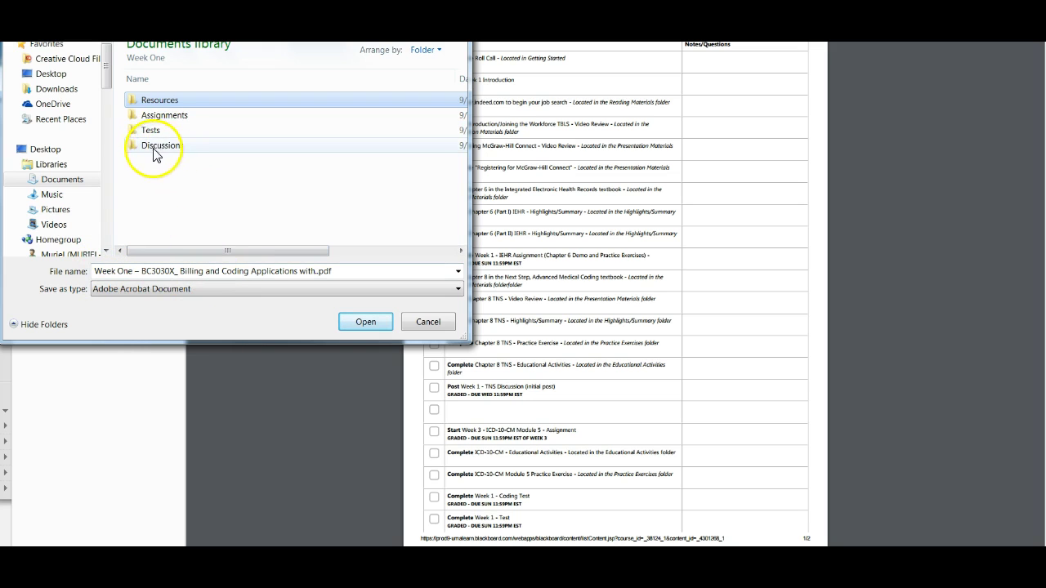
pyautogui.click(353, 320)
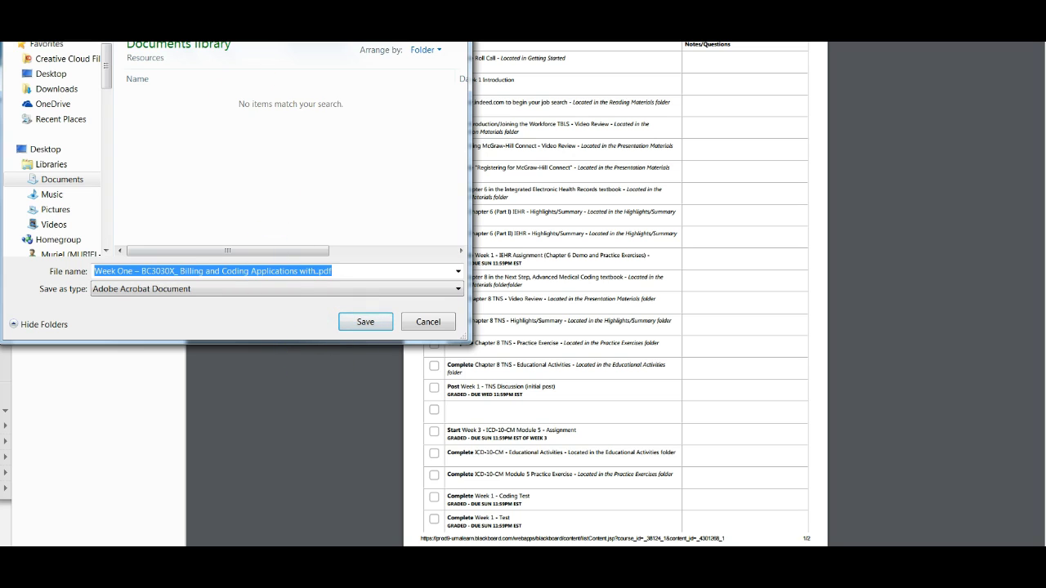
pyautogui.hotkey('alt', 'Left')
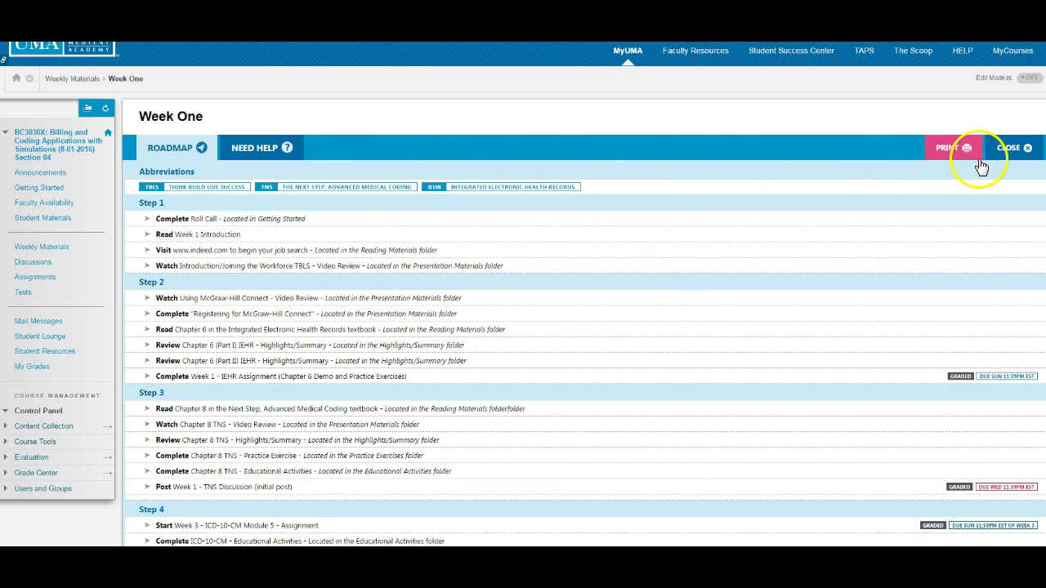
# Close the roadmap, open Week One's Reading Materials and open the Chapter 8 textbook download
pyautogui.click(1010, 149)
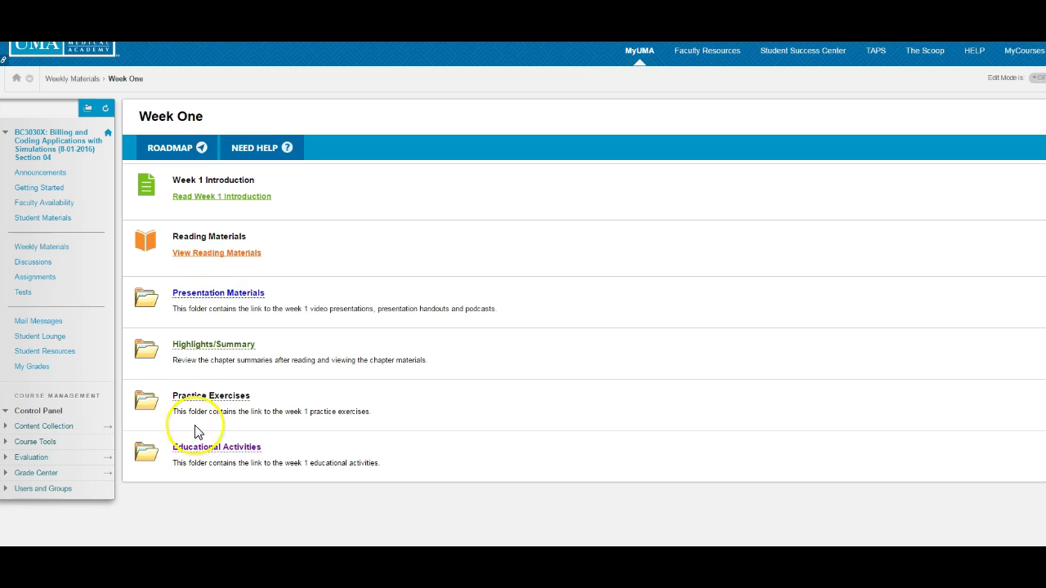
pyautogui.click(209, 260)
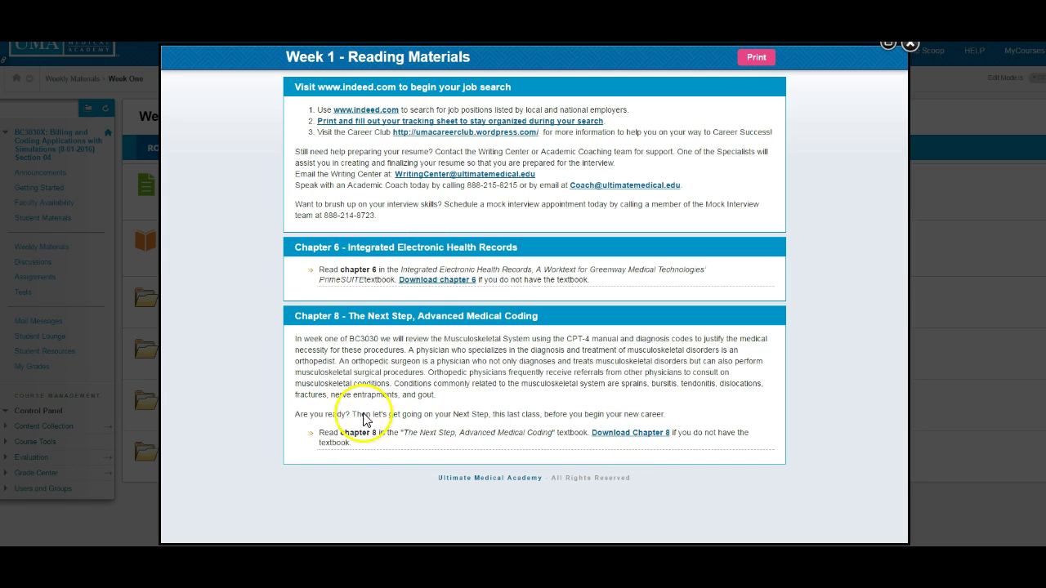
pyautogui.click(633, 436)
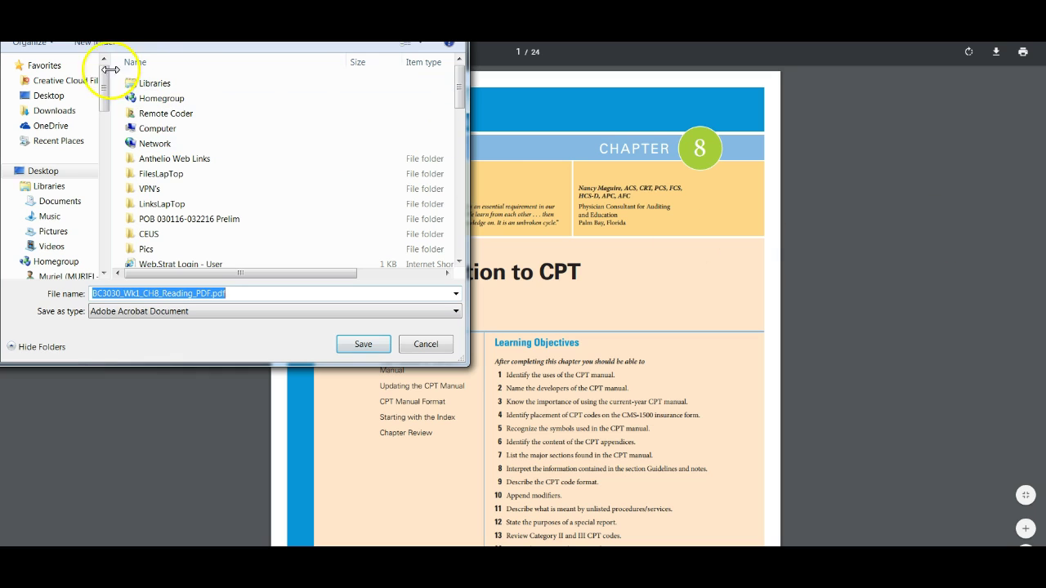
# Save BC3030_Wk1_CH8_Reading_PDF.pdf in BC3020's Week One Resources folder and close the PDF
pyautogui.click(48, 204)
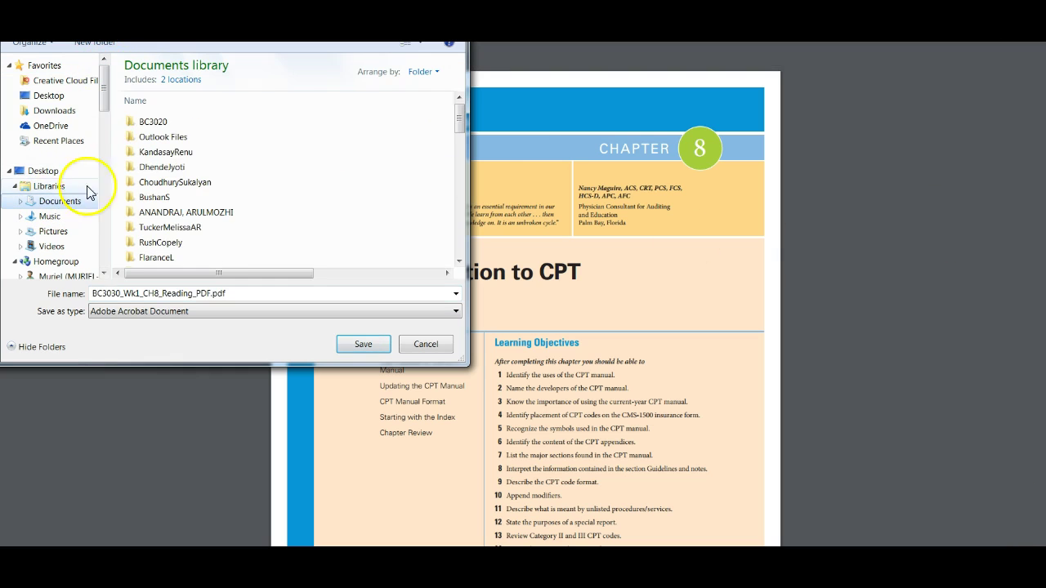
pyautogui.doubleClick(156, 122)
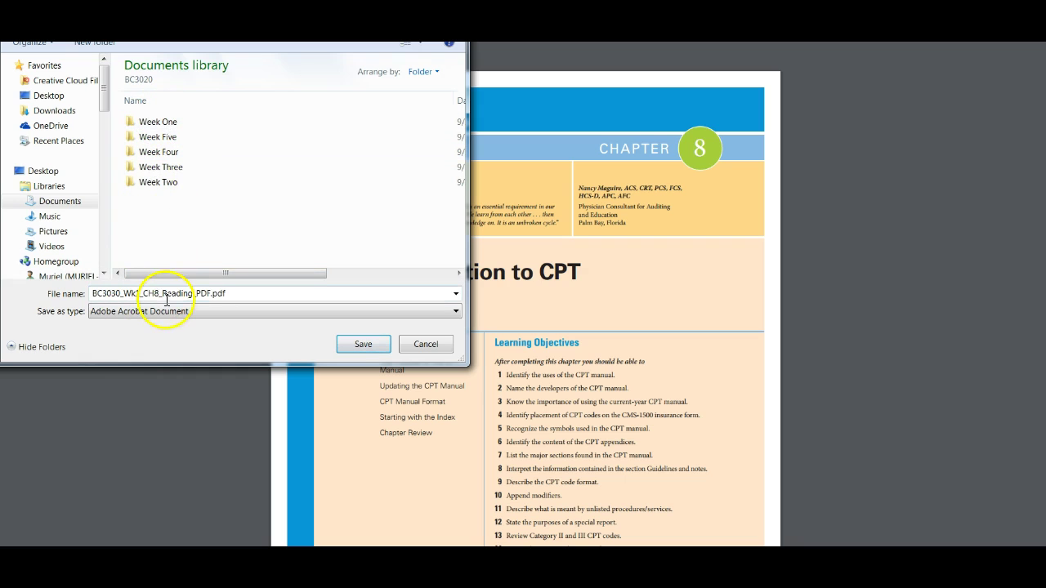
pyautogui.click(154, 125)
pyautogui.doubleClick(154, 125)
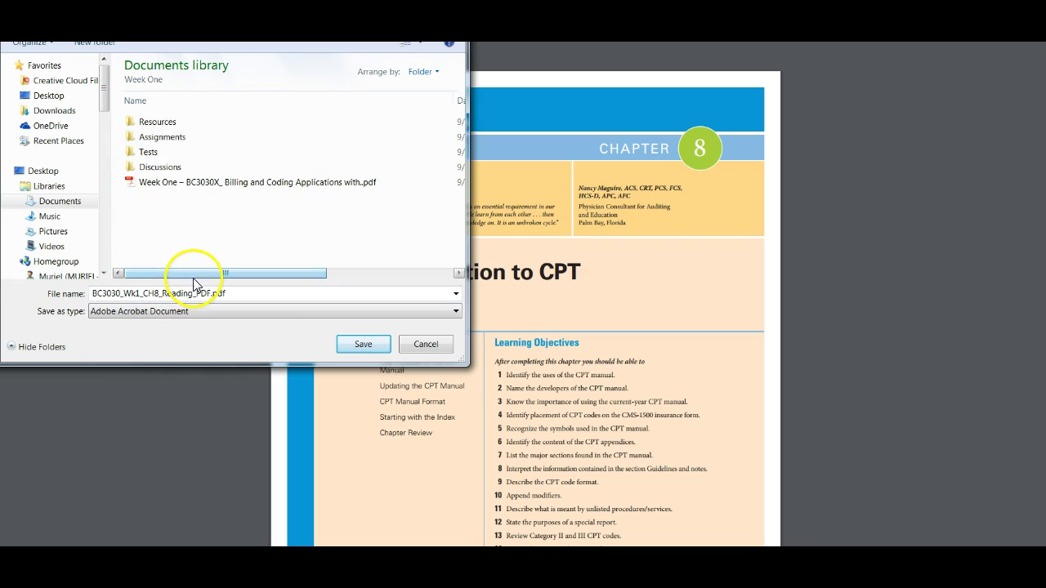
pyautogui.doubleClick(172, 121)
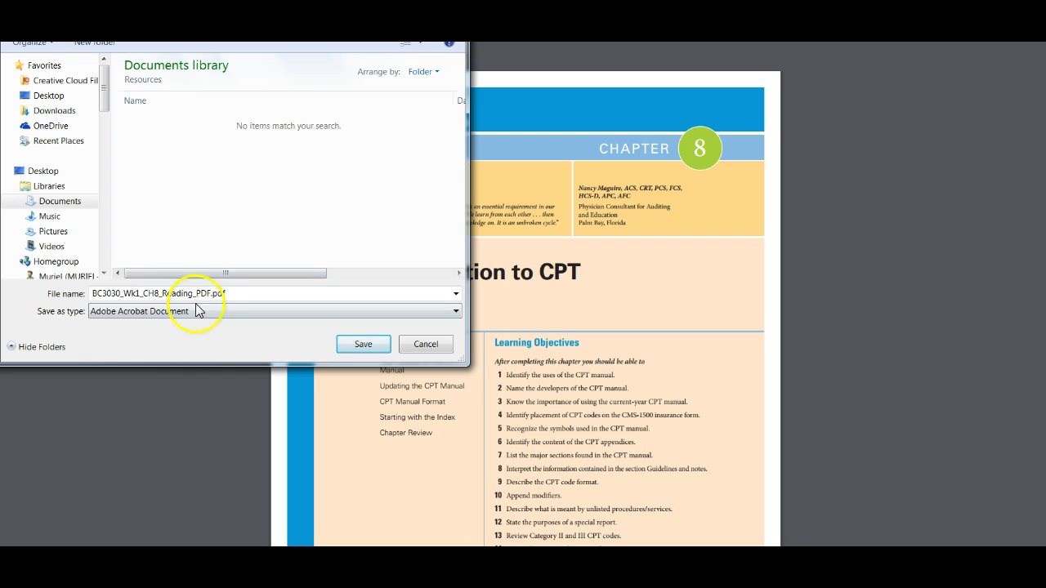
pyautogui.click(360, 345)
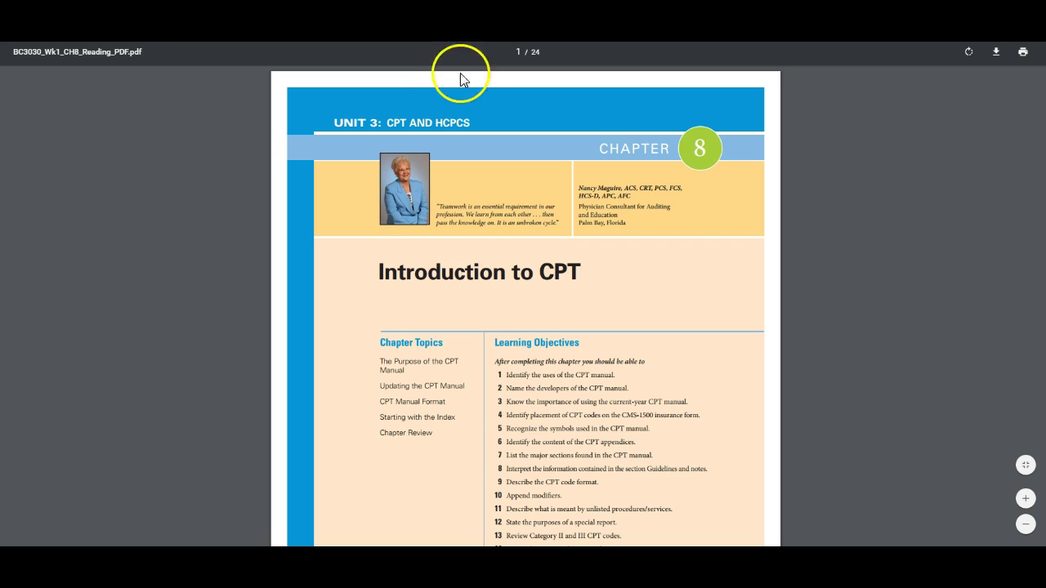
pyautogui.hotkey('ctrl', 'w')
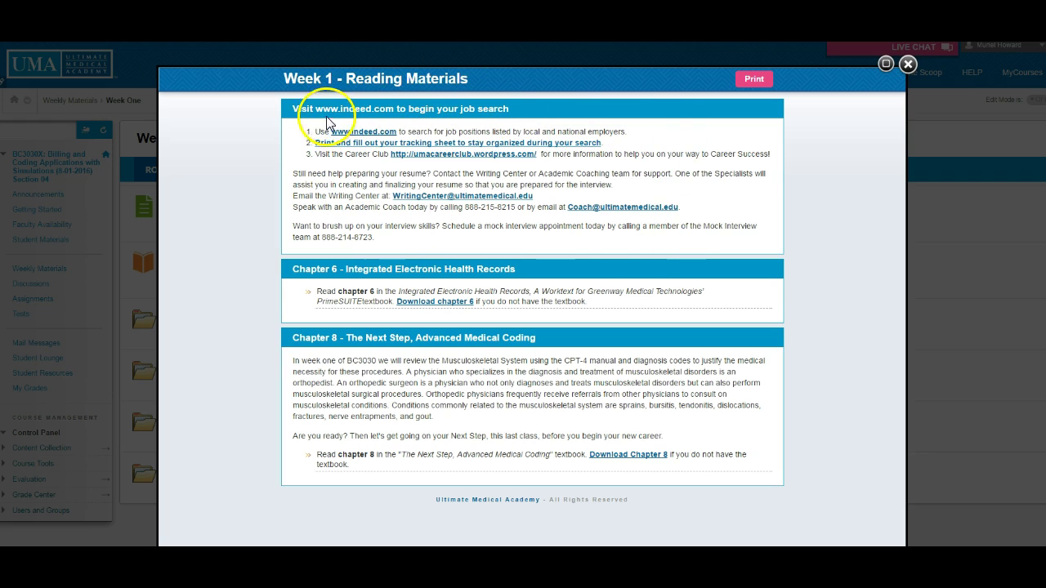
pyautogui.moveTo(295, 121); pyautogui.dragTo(619, 256)
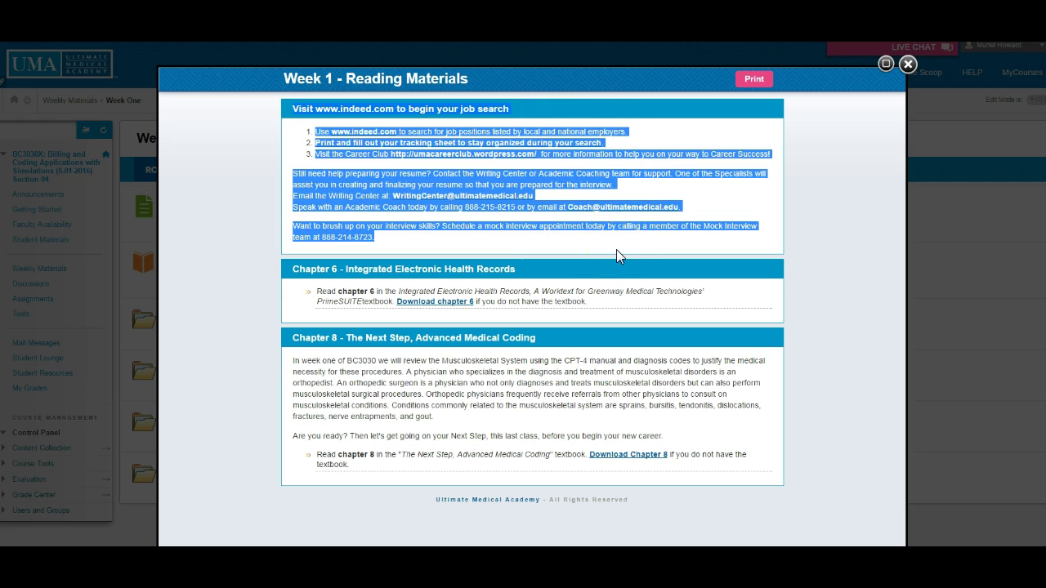
pyautogui.rightClick(599, 155)
pyautogui.click(624, 166)
pyautogui.hotkey('alt', 'Tab')
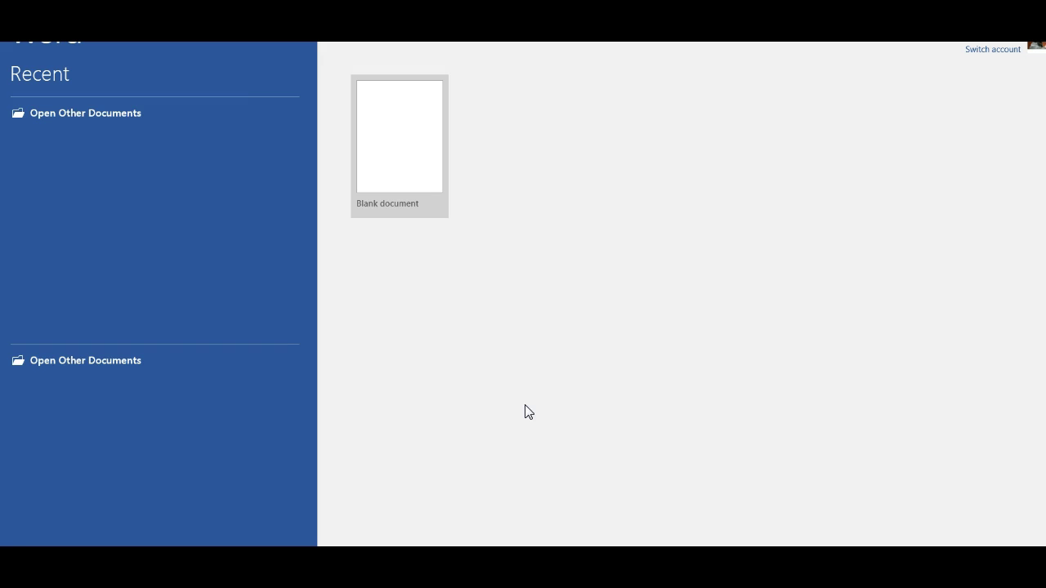
pyautogui.click(392, 179)
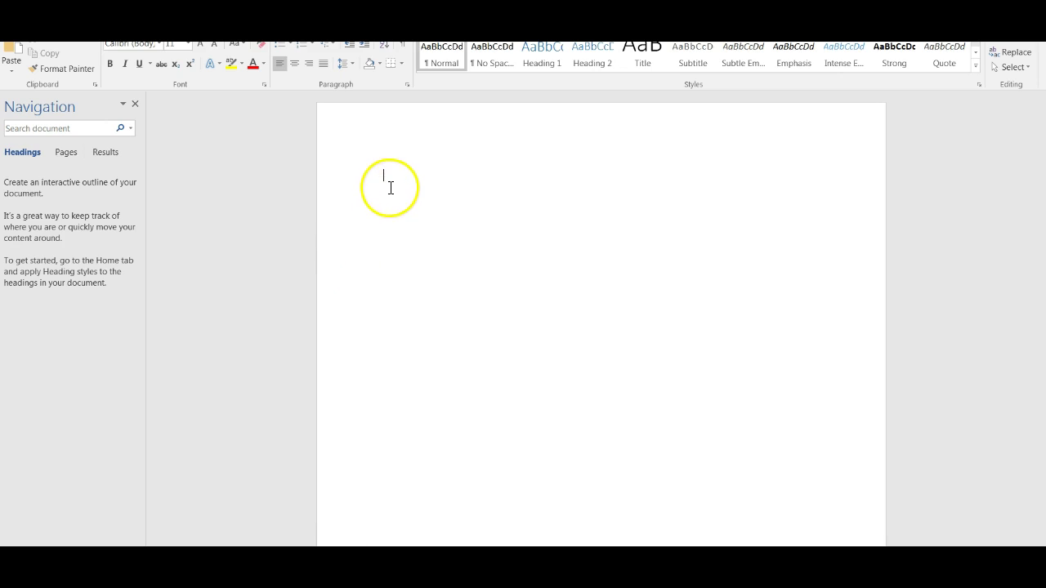
pyautogui.rightClick(390, 185)
pyautogui.click(418, 245)
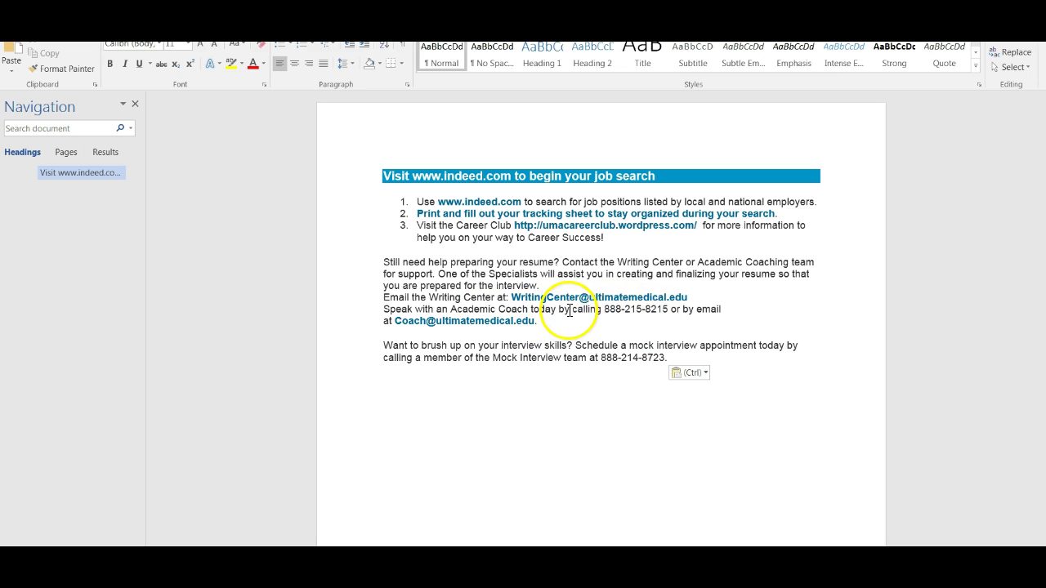
# Highlight the line about speaking with an Academic Coach in yellow
pyautogui.moveTo(559, 310); pyautogui.dragTo(695, 313)
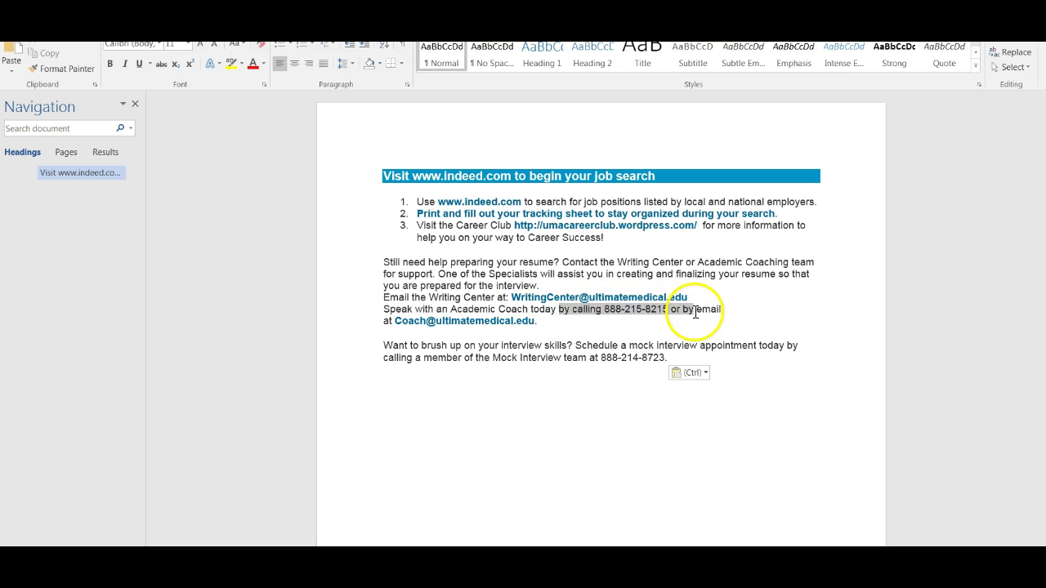
pyautogui.click(574, 391)
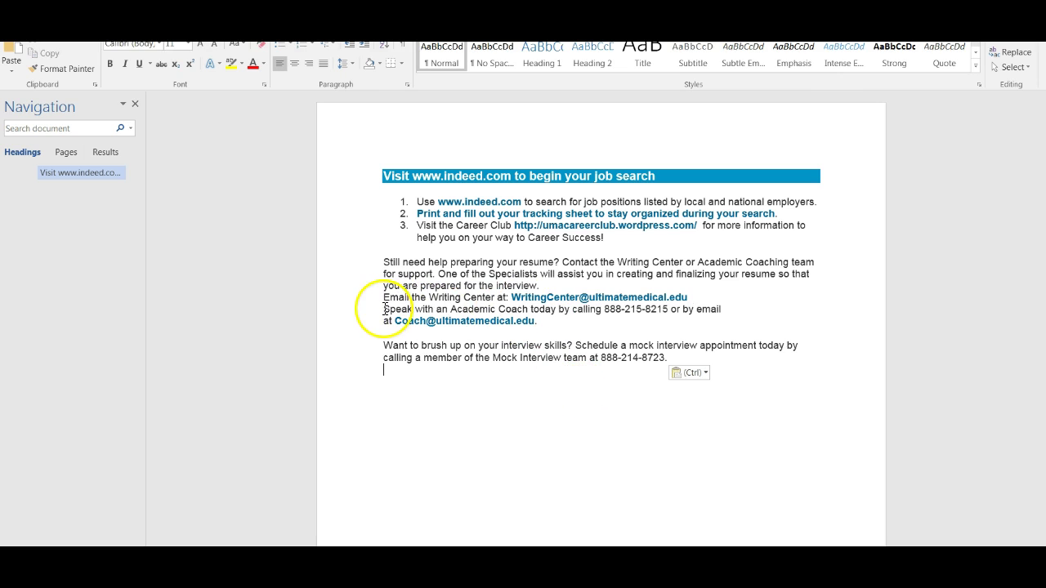
pyautogui.moveTo(385, 309); pyautogui.dragTo(734, 314)
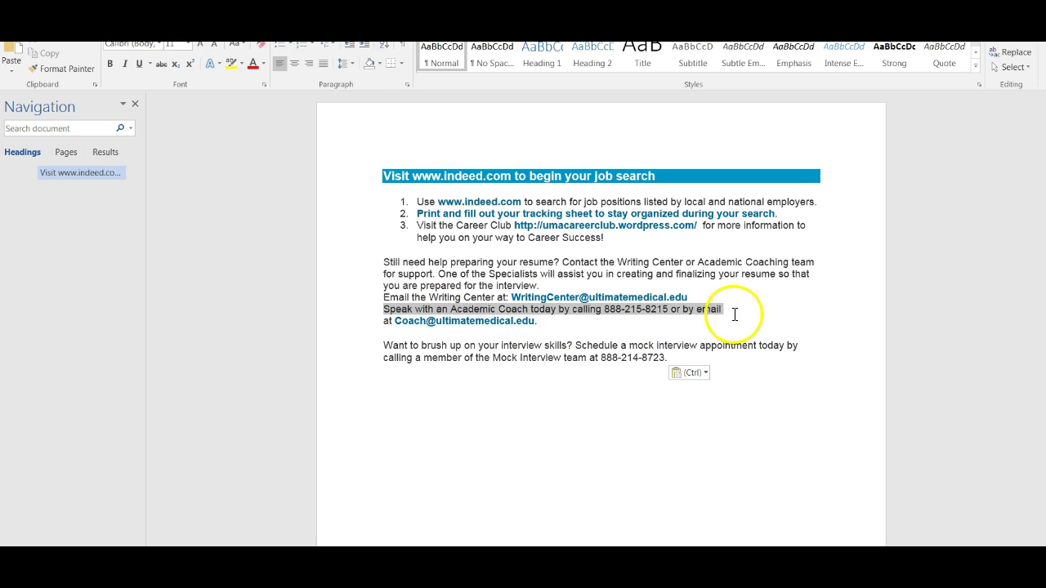
pyautogui.click(787, 289)
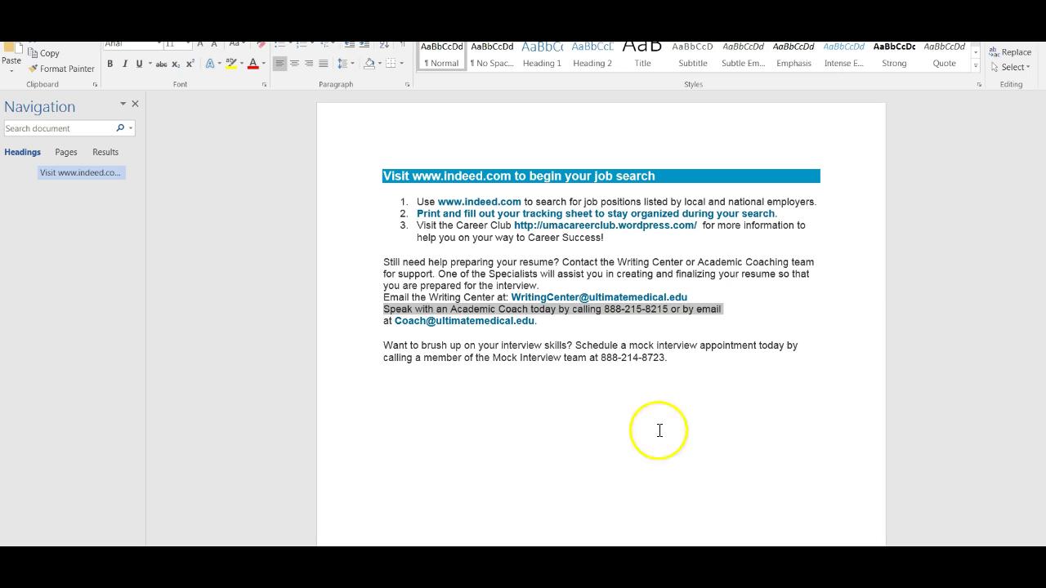
pyautogui.click(499, 390)
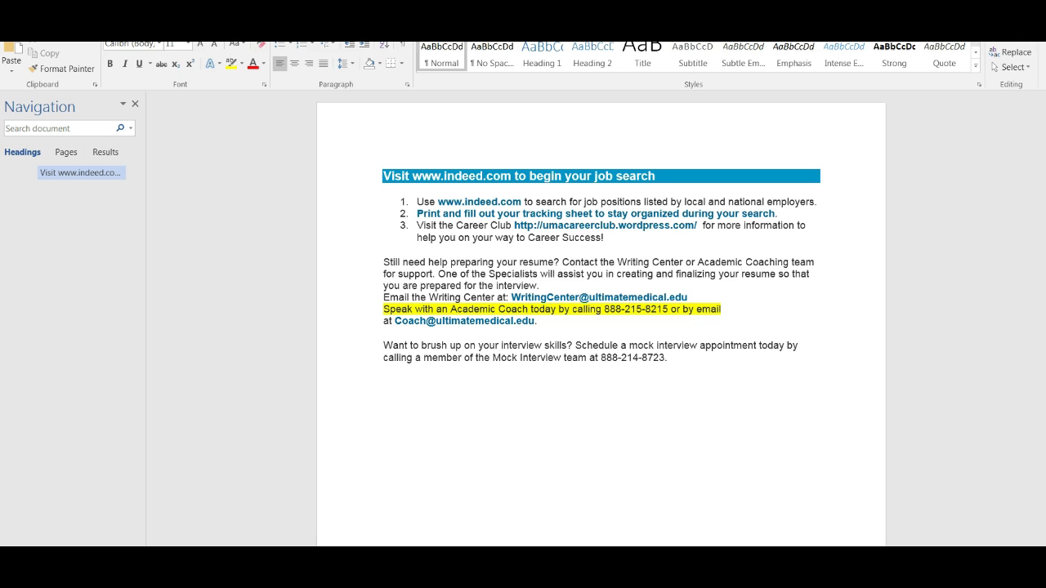
# Save the document as a Word file named Reading Materials in the Resources folder of BC3020's Week One folder
pyautogui.click(19, 24)
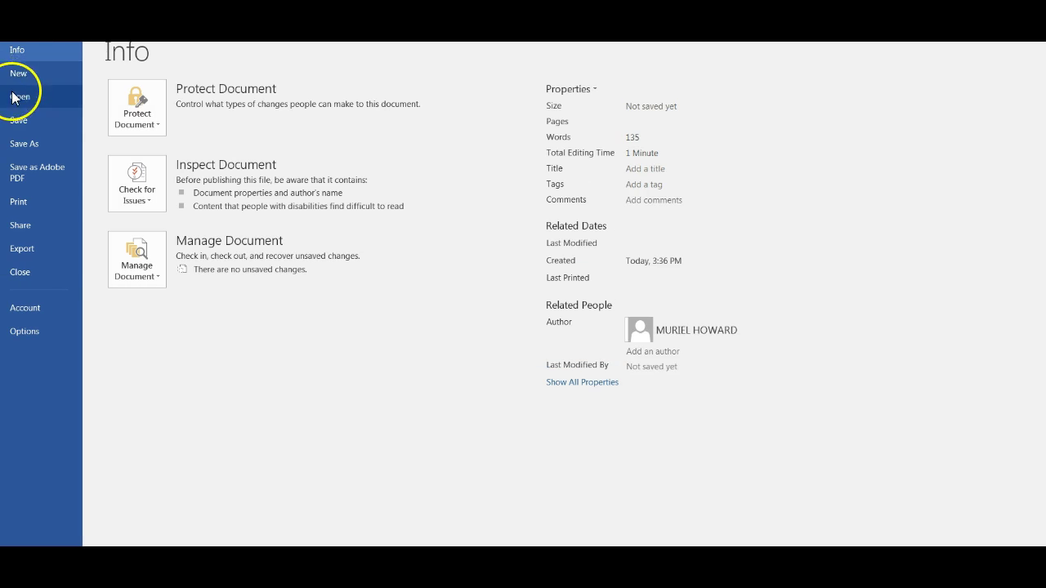
pyautogui.click(25, 142)
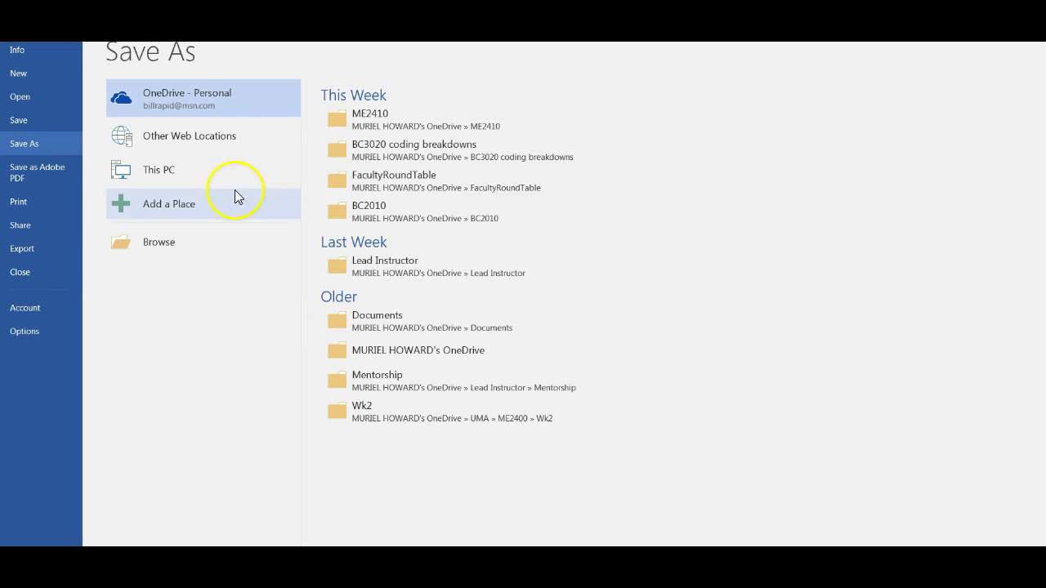
pyautogui.click(153, 171)
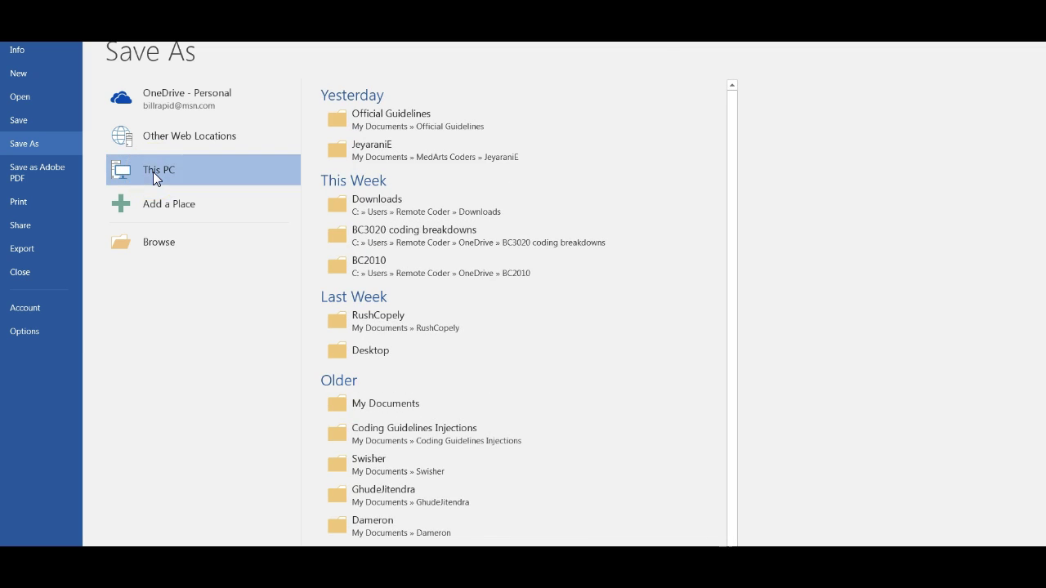
pyautogui.doubleClick(186, 175)
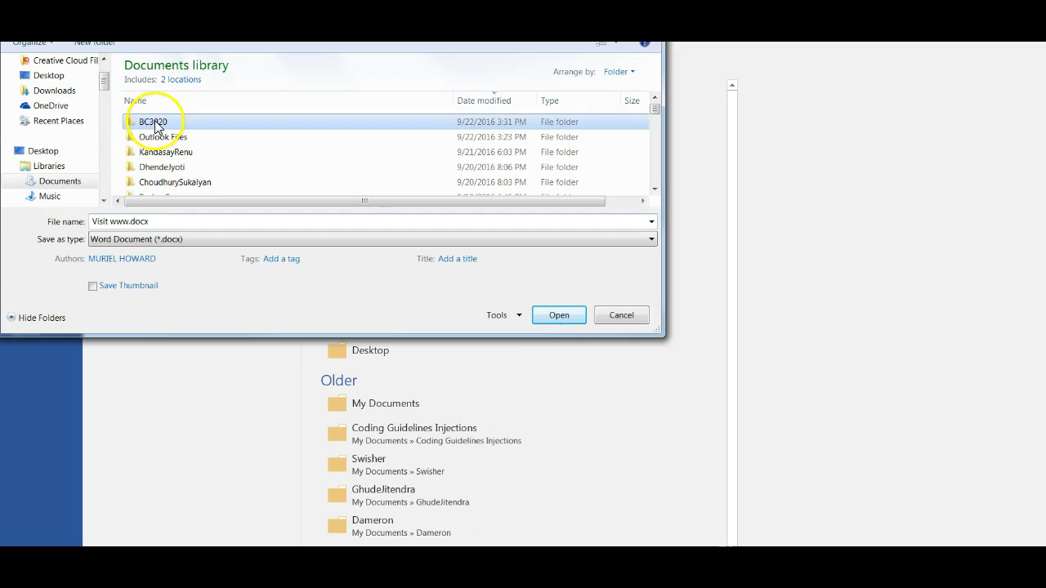
pyautogui.doubleClick(152, 121)
pyautogui.doubleClick(157, 122)
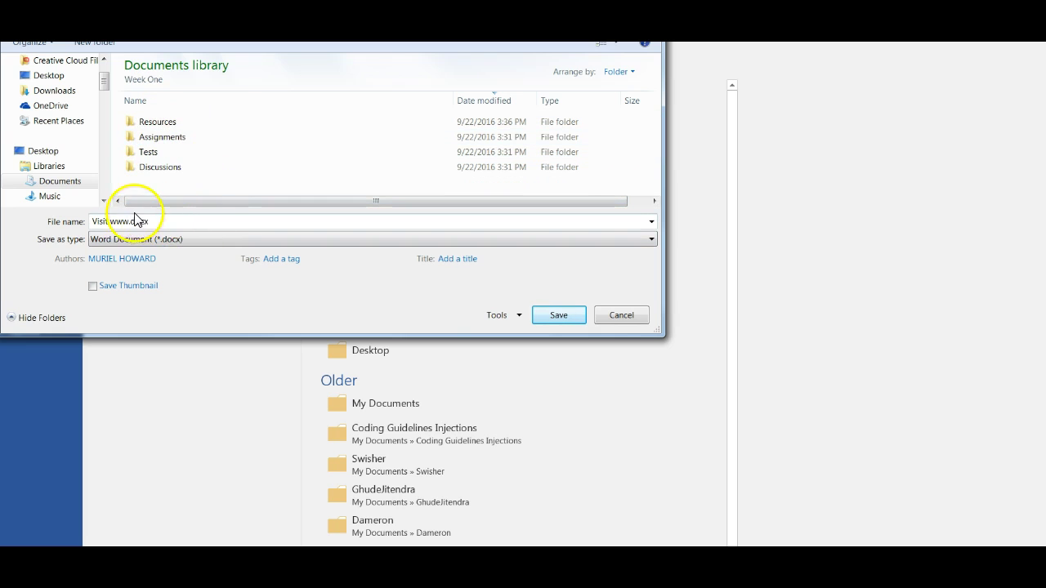
pyautogui.doubleClick(166, 121)
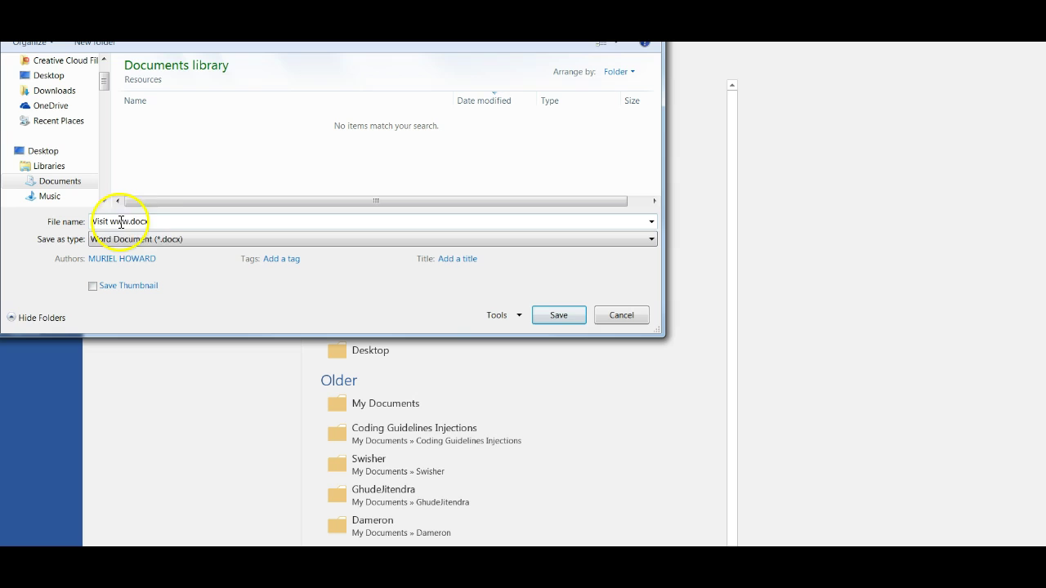
pyautogui.moveTo(152, 221); pyautogui.dragTo(107, 221)
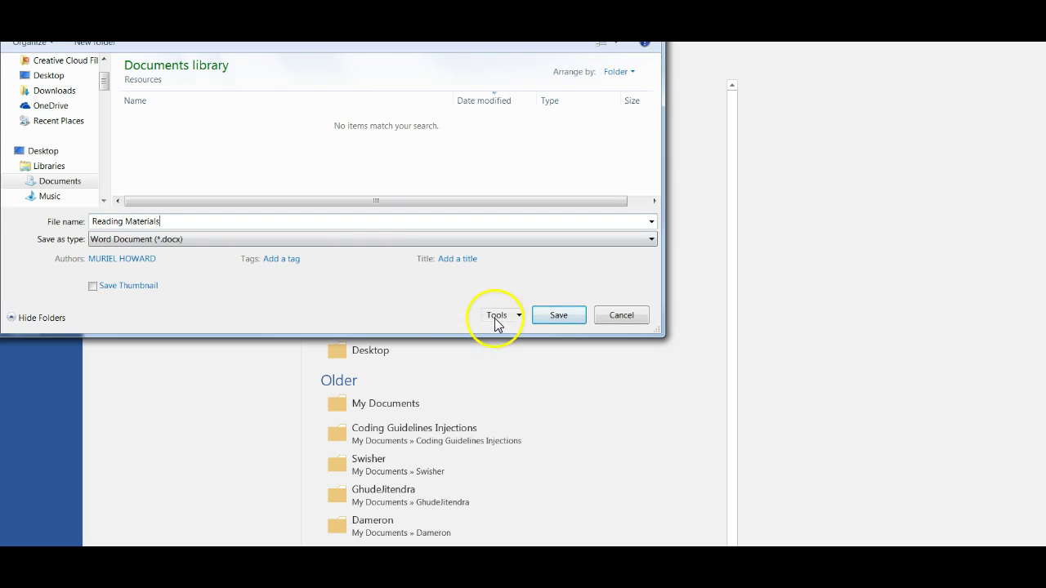
pyautogui.click(546, 316)
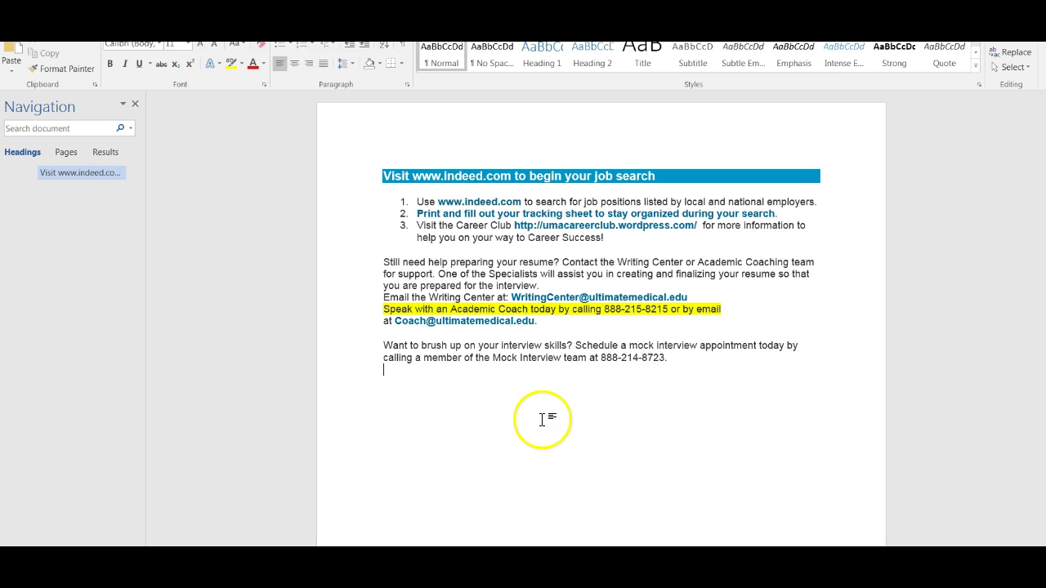
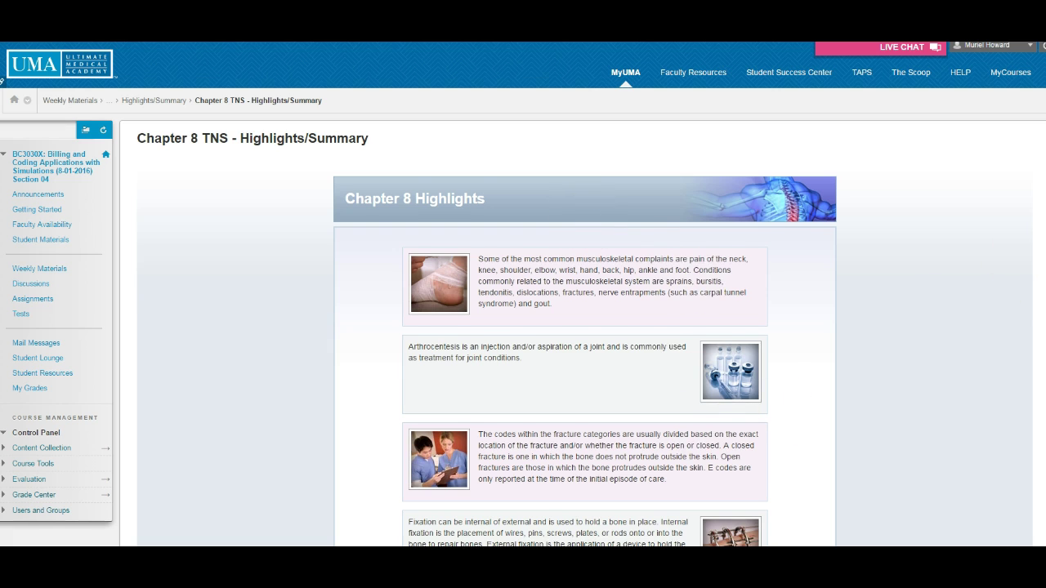
# Look through the Chapter 8 TNS Highlights/Summary page in the course
pyautogui.scroll(-8, 585, 327)
pyautogui.scroll(-1, 585, 327)
pyautogui.scroll(10, 585, 327)
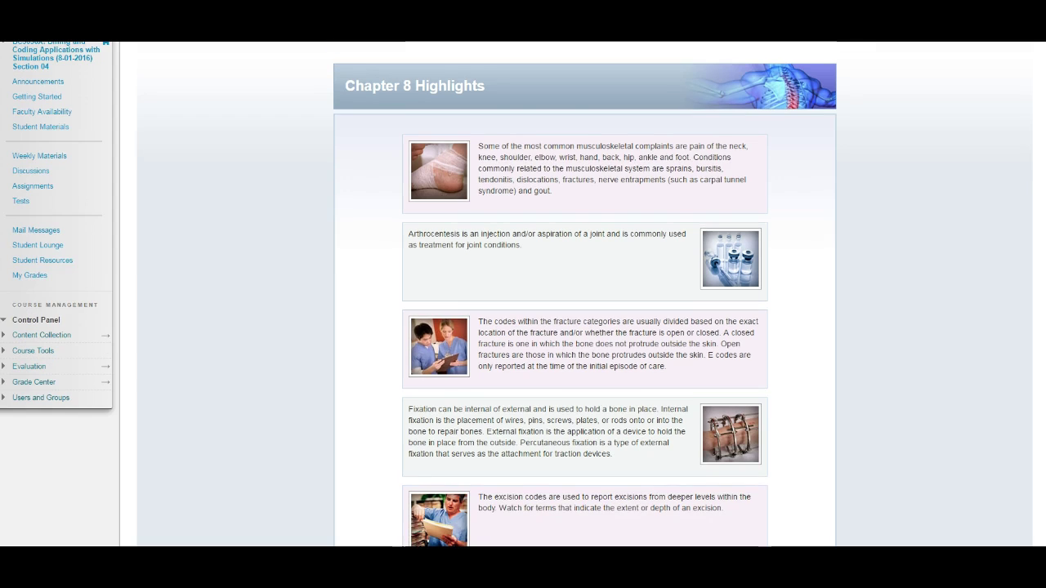
# Copy the entire Chapter 8 Highlights content, from its heading through the closing arthroscopy paragraph
pyautogui.moveTo(335, 71); pyautogui.dragTo(625, 319)
pyautogui.scroll(-2, 585, 295)
pyautogui.moveTo(625, 217); pyautogui.dragTo(709, 497)
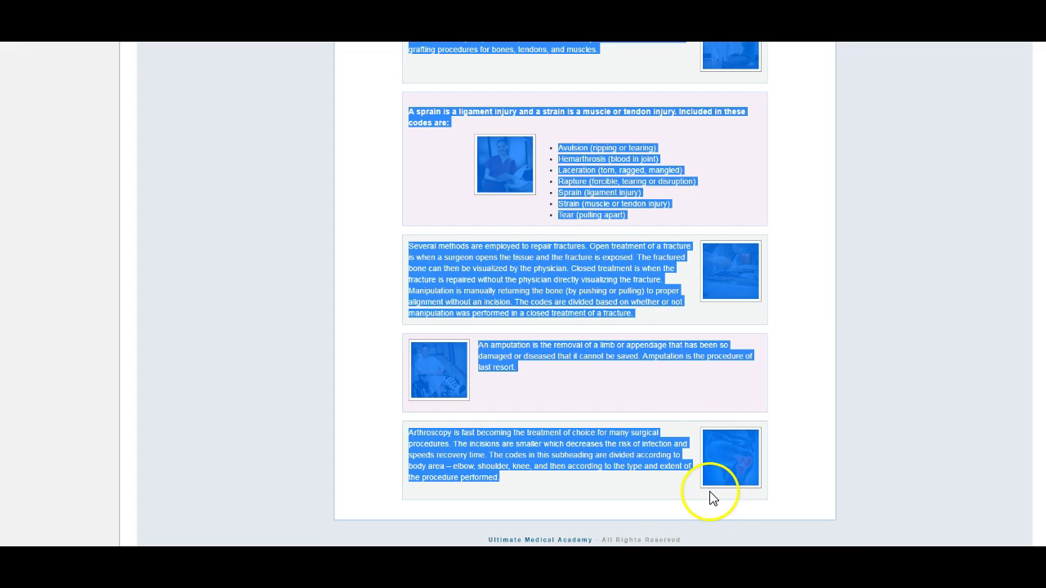
pyautogui.rightClick(631, 258)
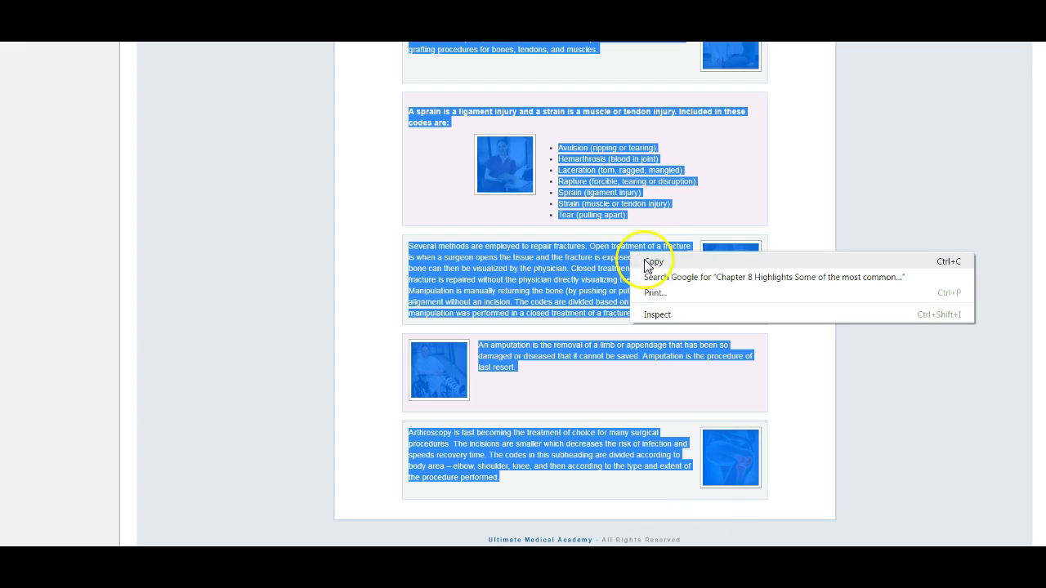
pyautogui.click(654, 262)
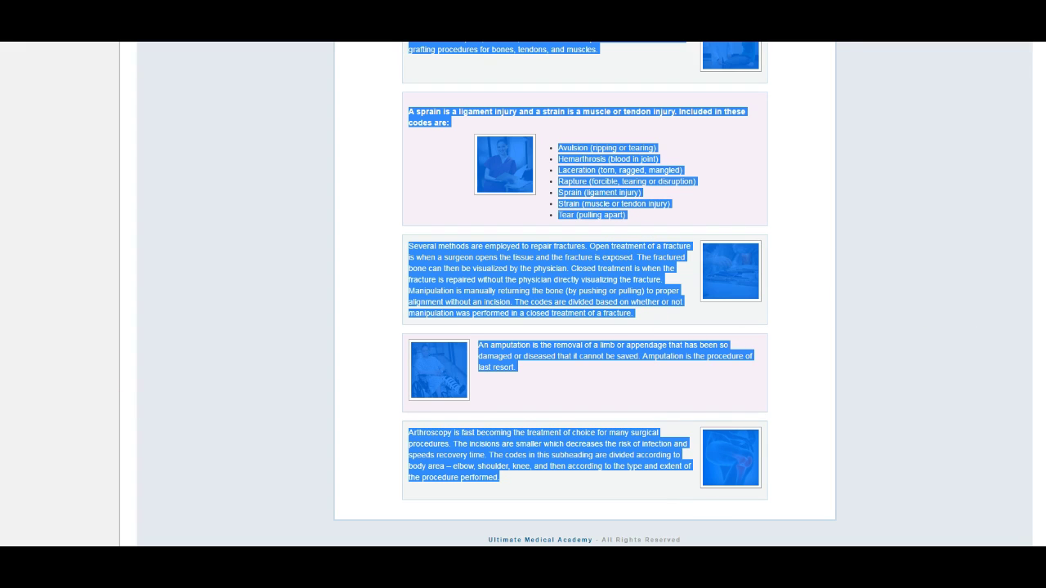
# Paste the copied Chapter 8 Highlights into a new blank Word document, keeping the source formatting, and look over the result
pyautogui.hotkey('alt', 'Tab')
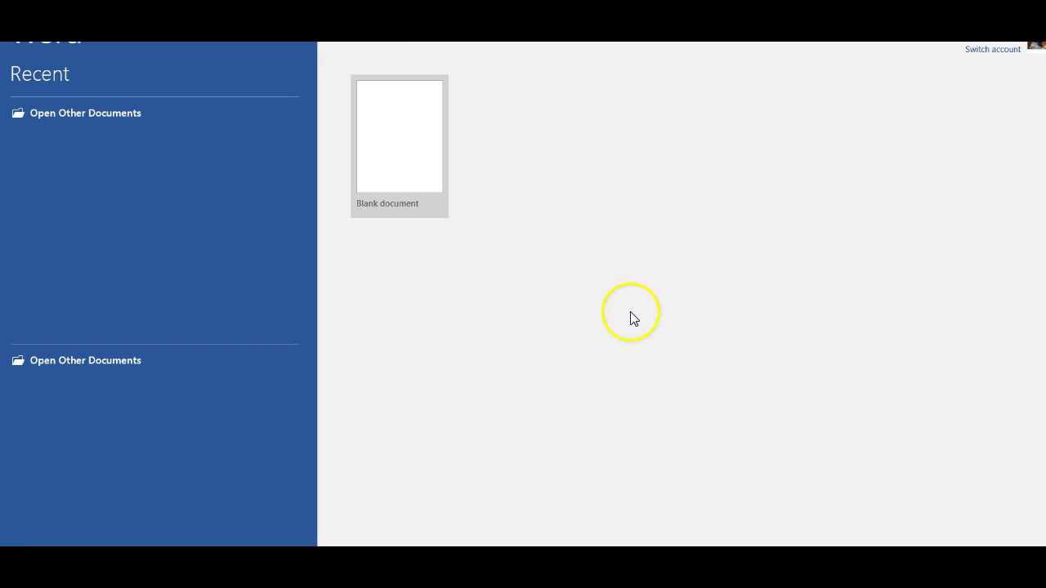
pyautogui.click(408, 163)
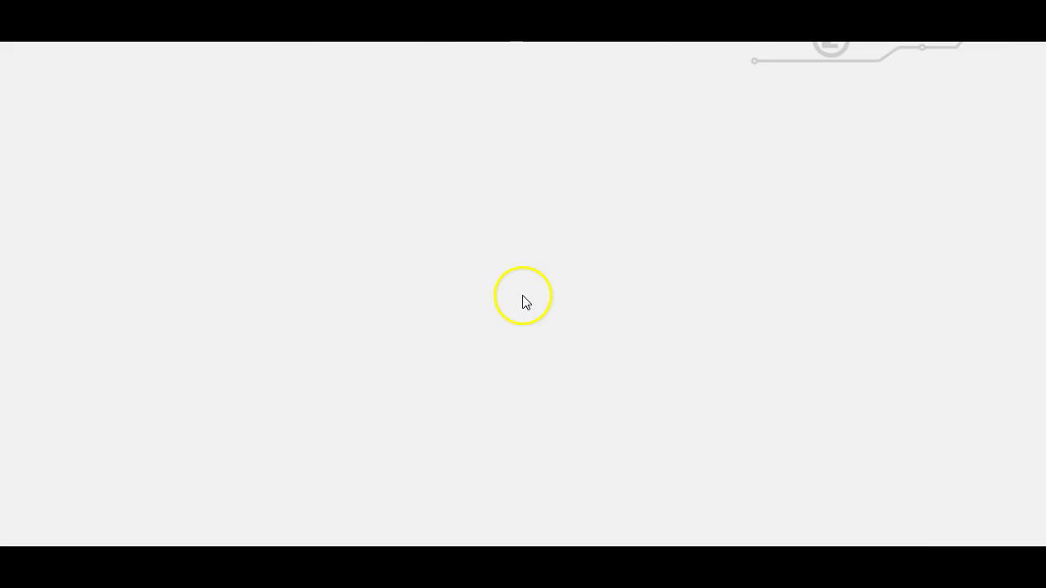
pyautogui.rightClick(394, 177)
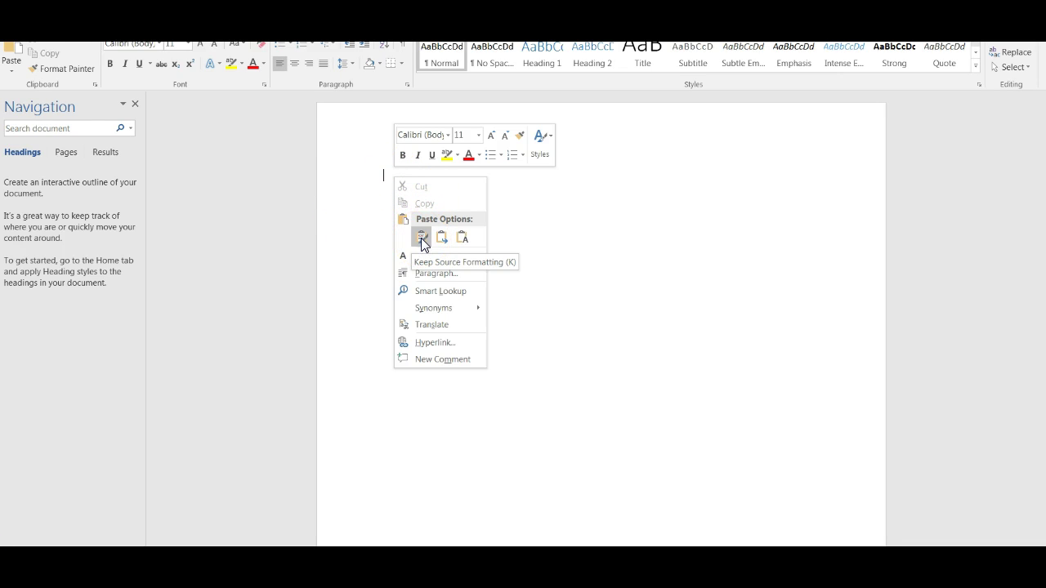
pyautogui.click(614, 397)
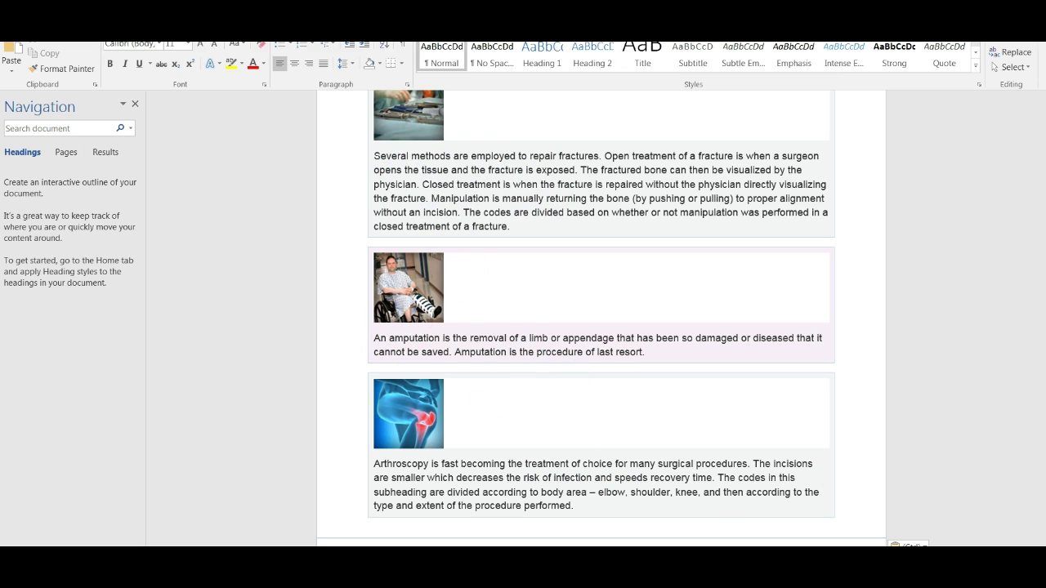
pyautogui.scroll(15, 600, 318)
pyautogui.scroll(10, 600, 318)
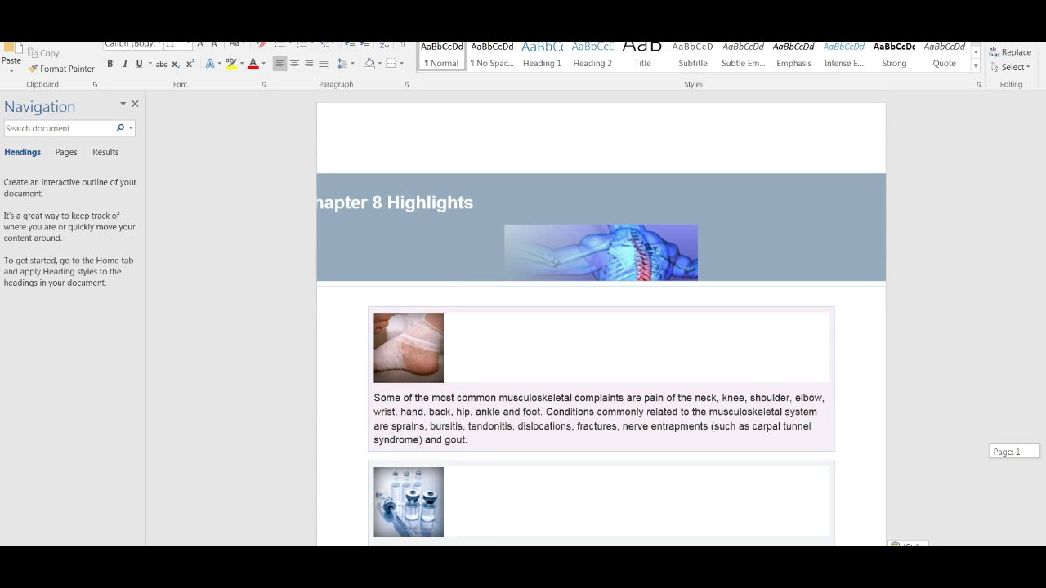
pyautogui.scroll(-5, 601, 318)
pyautogui.scroll(5, 600, 318)
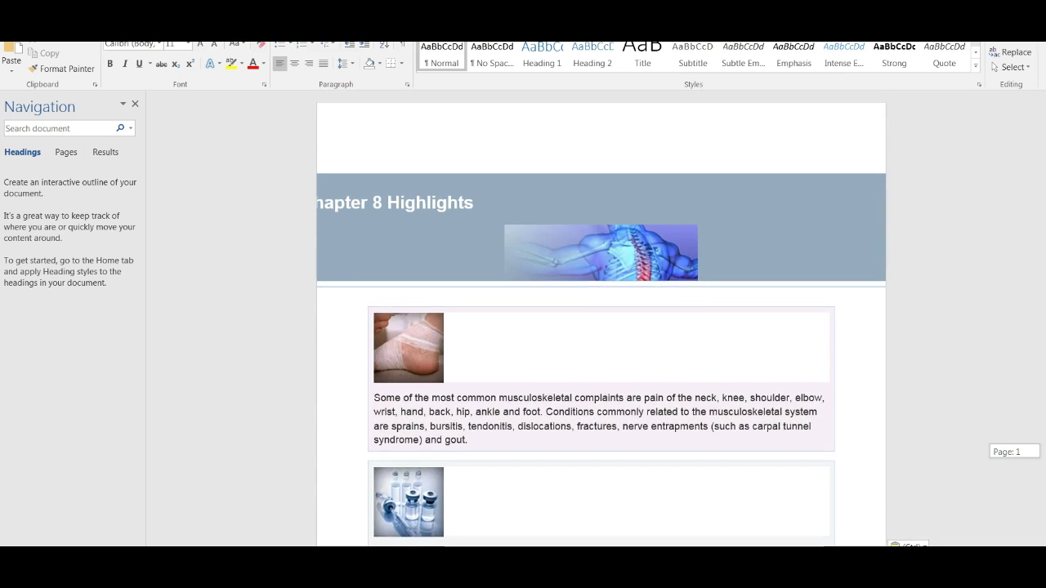
pyautogui.scroll(-4, 601, 318)
pyautogui.scroll(4, 600, 318)
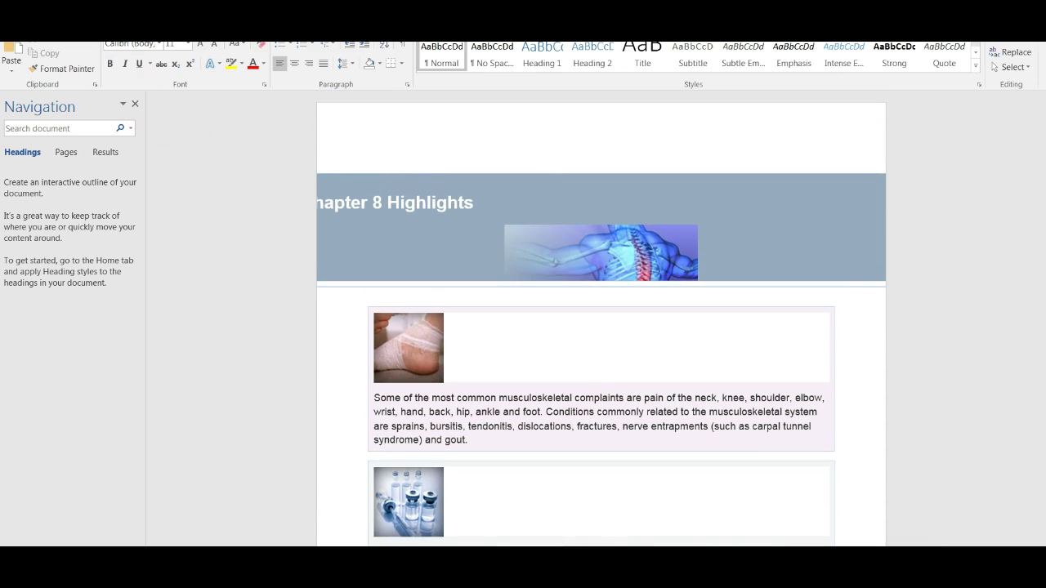
# Save the document as Chapter 8 Highlights.docx in the Resources folder of BC3020's Week One folder
pyautogui.hotkey('alt', 'f')
pyautogui.click(20, 141)
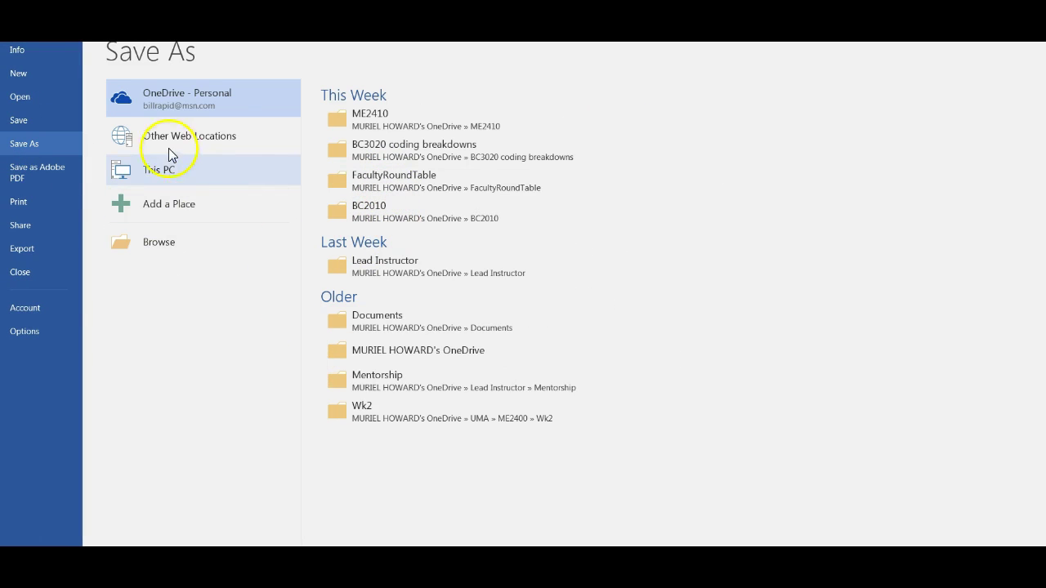
pyautogui.click(146, 171)
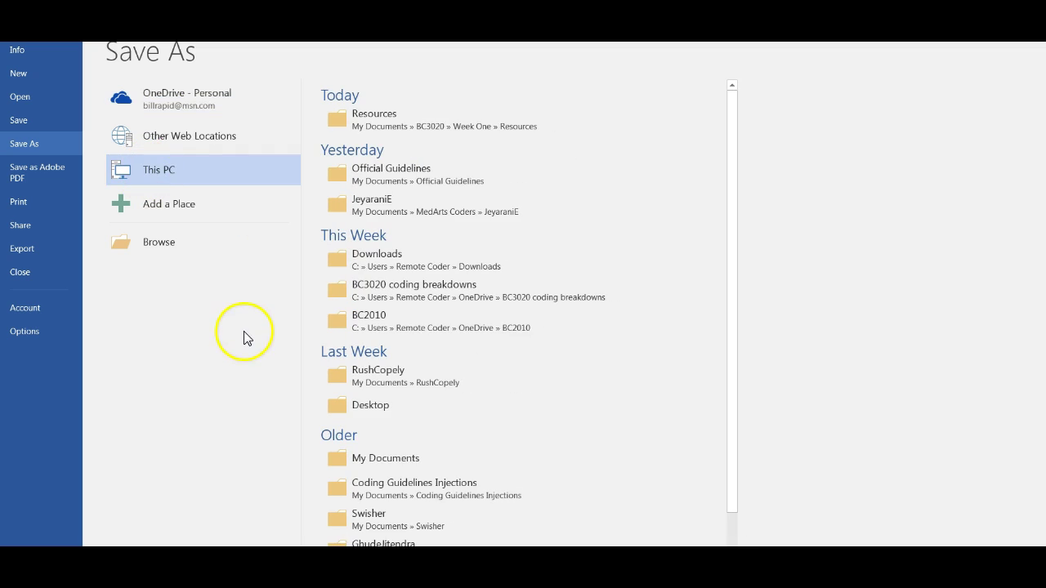
pyautogui.click(160, 175)
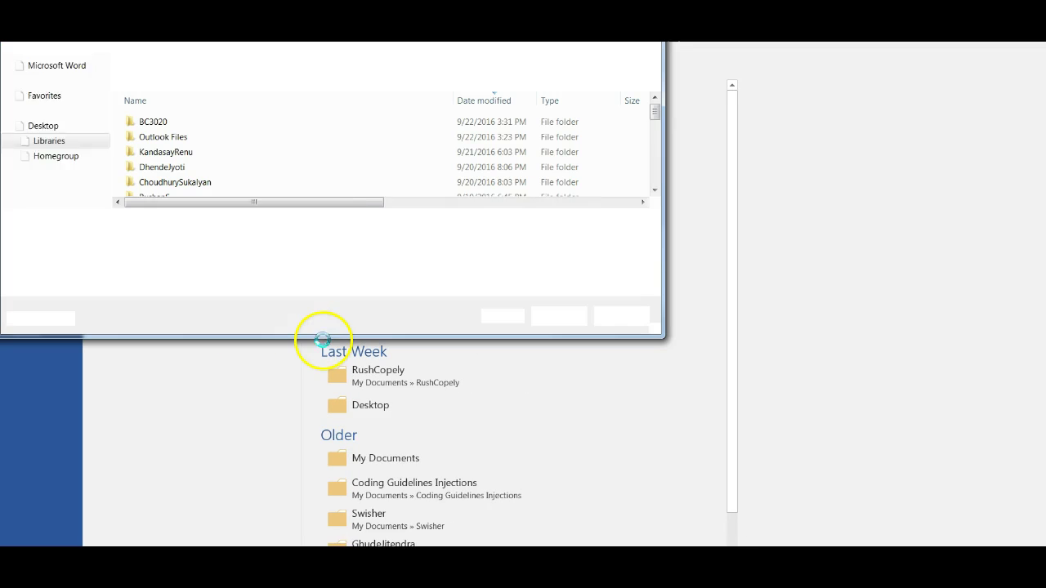
pyautogui.doubleClick(148, 121)
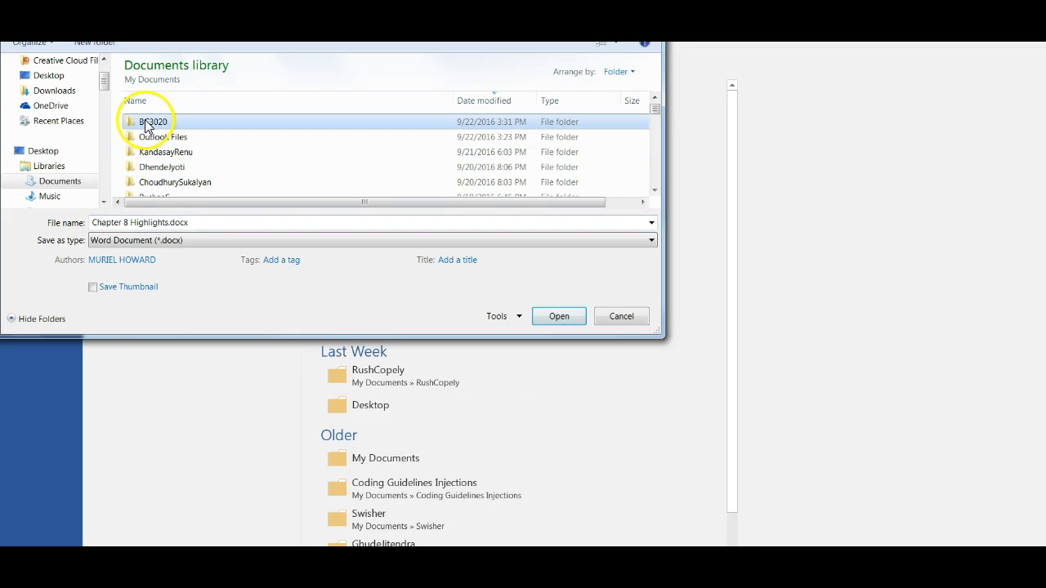
pyautogui.doubleClick(167, 123)
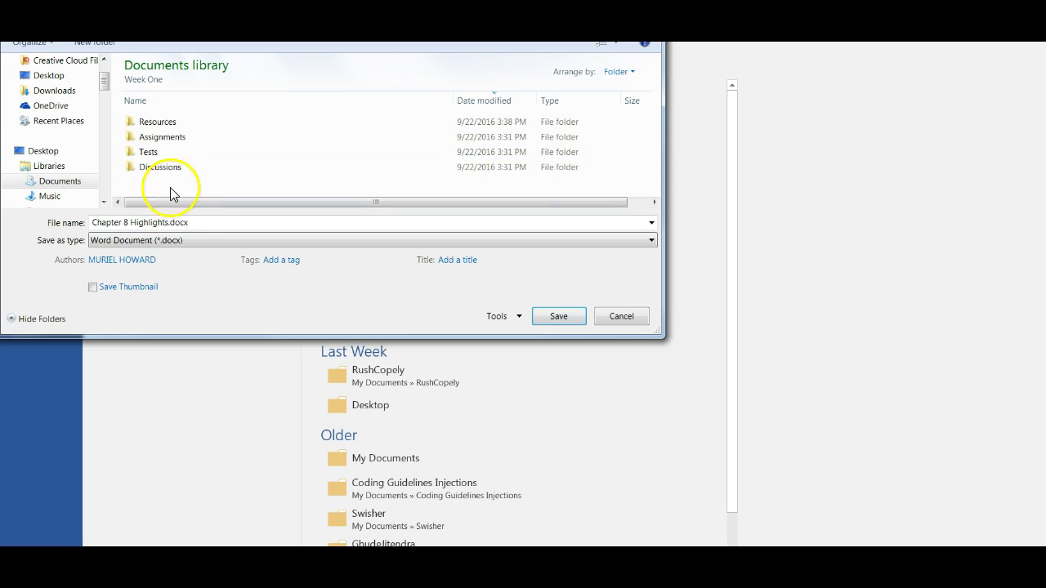
pyautogui.click(162, 122)
pyautogui.doubleClick(163, 124)
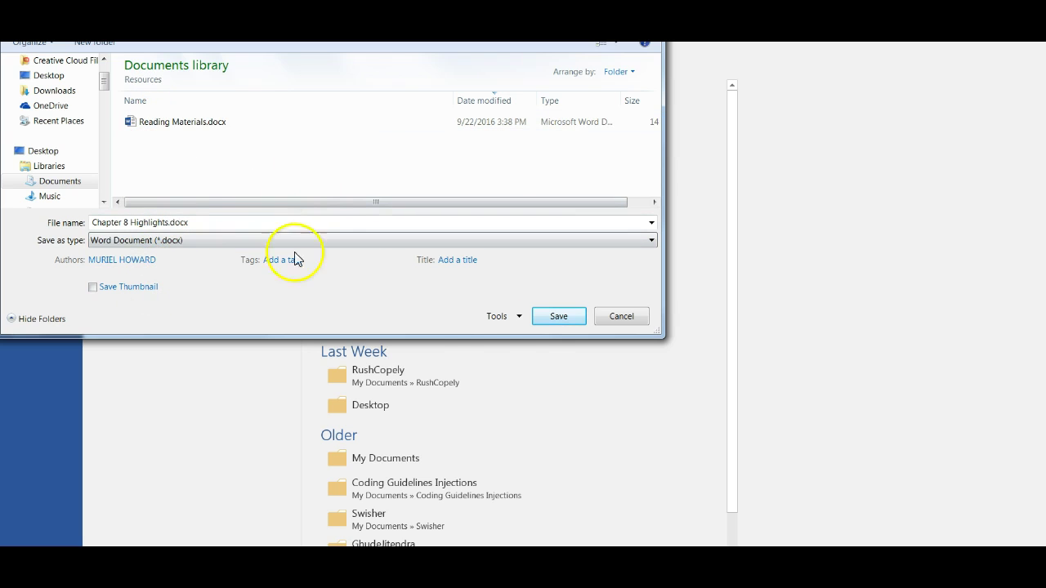
pyautogui.click(544, 315)
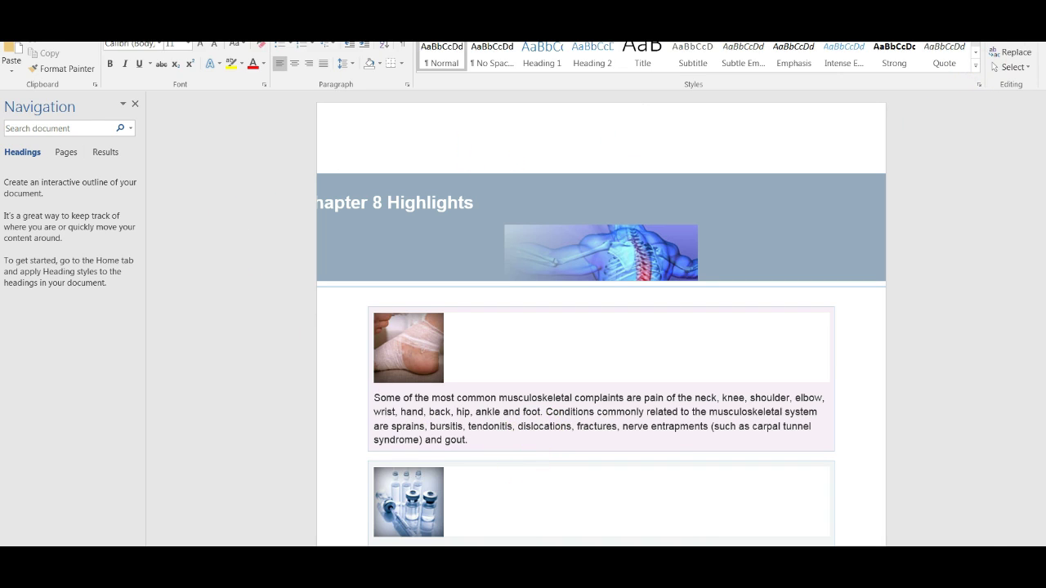
# Switch back to the course in the browser and open Week One's Educational Activities folder
pyautogui.hotkey('alt', 'Tab')
pyautogui.click(923, 271)
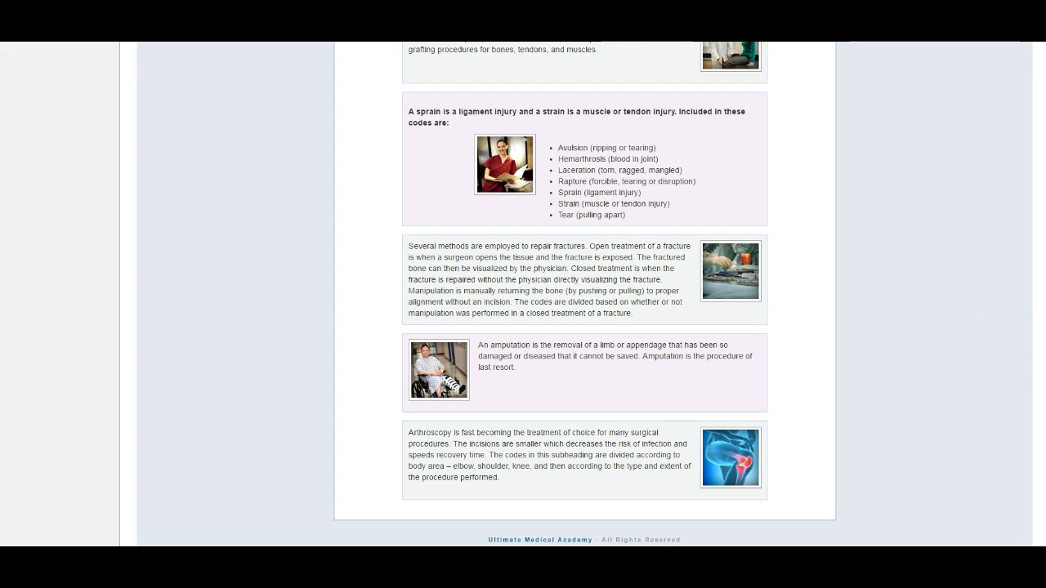
pyautogui.press('Home')
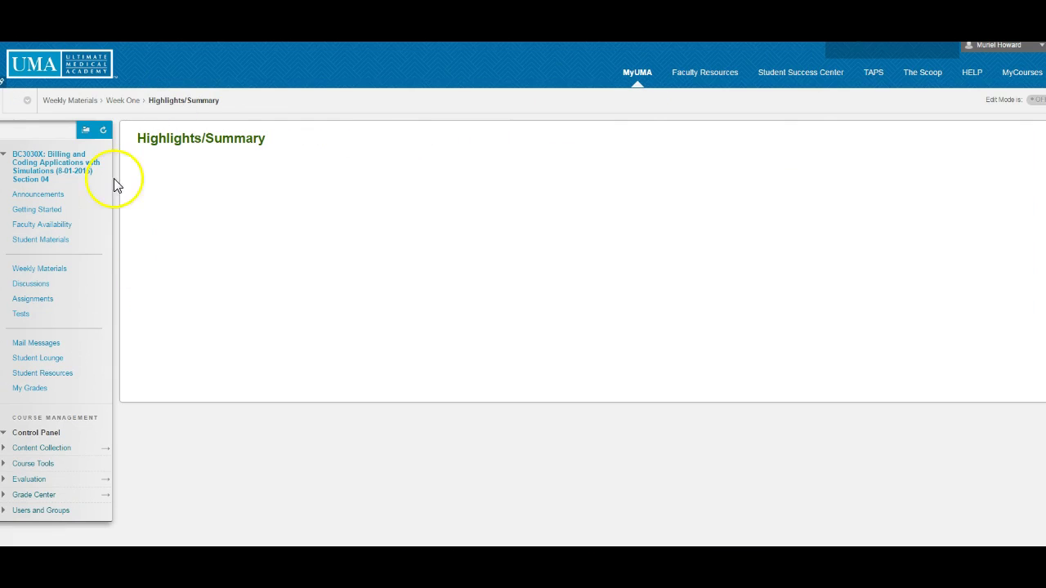
pyautogui.click(124, 100)
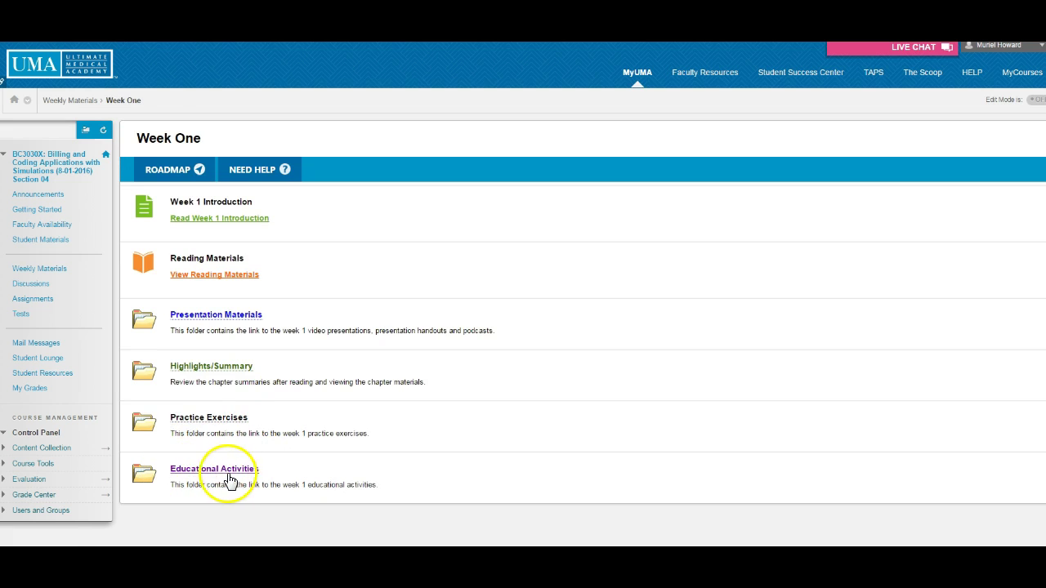
pyautogui.click(215, 469)
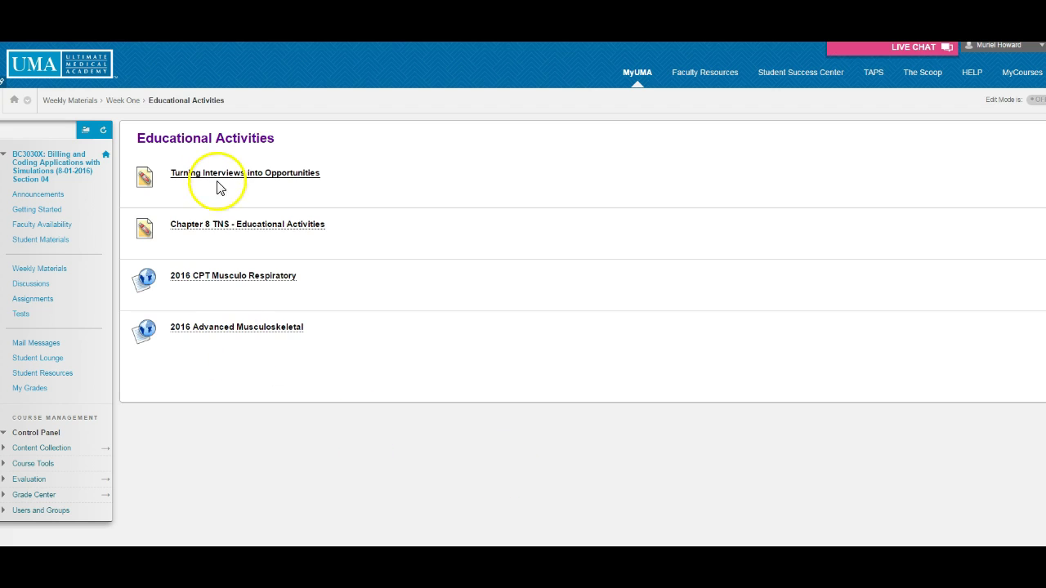
# Open the 2016 CPT Musculo Respiratory and 2016 Advanced Musculoskeletal items, and copy both links from the Educational Activities list
pyautogui.click(233, 282)
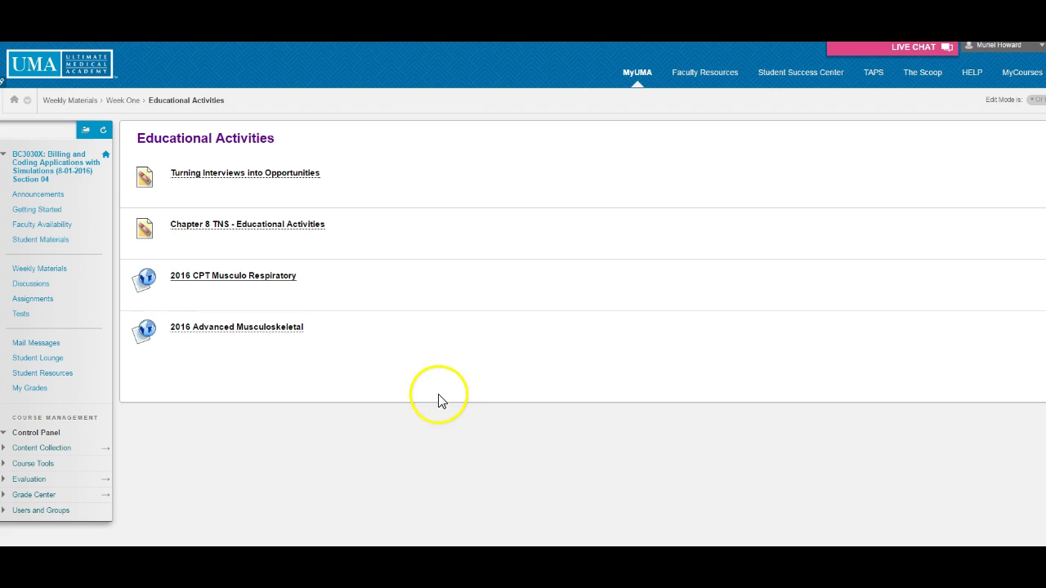
pyautogui.click(257, 339)
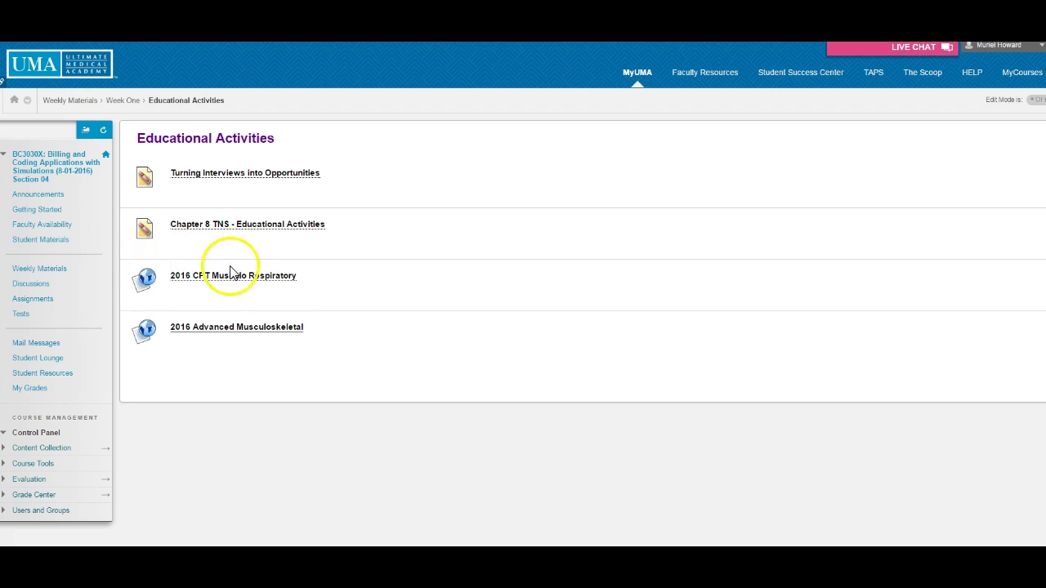
pyautogui.moveTo(141, 269); pyautogui.dragTo(299, 352)
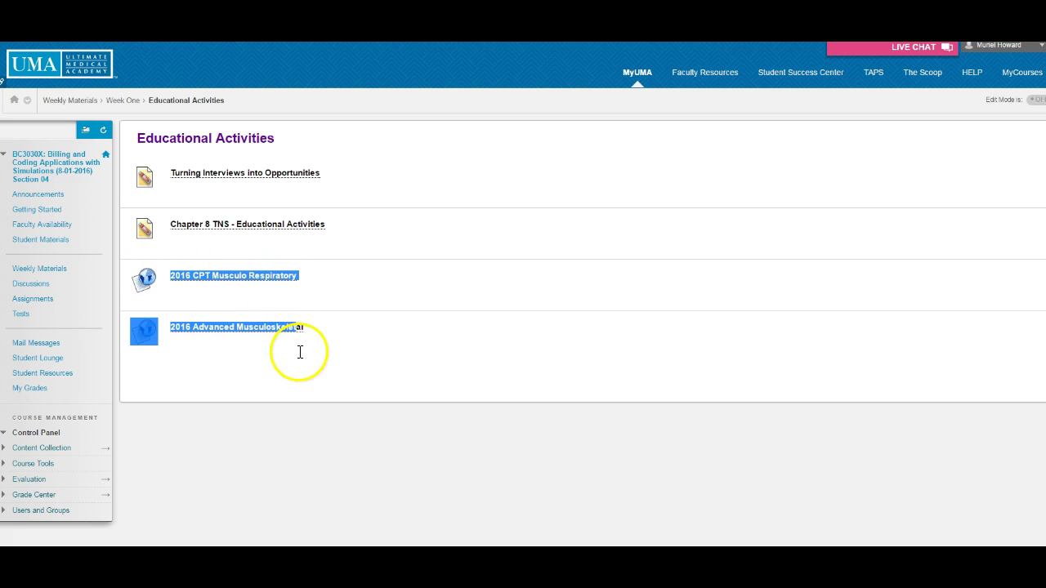
pyautogui.rightClick(288, 278)
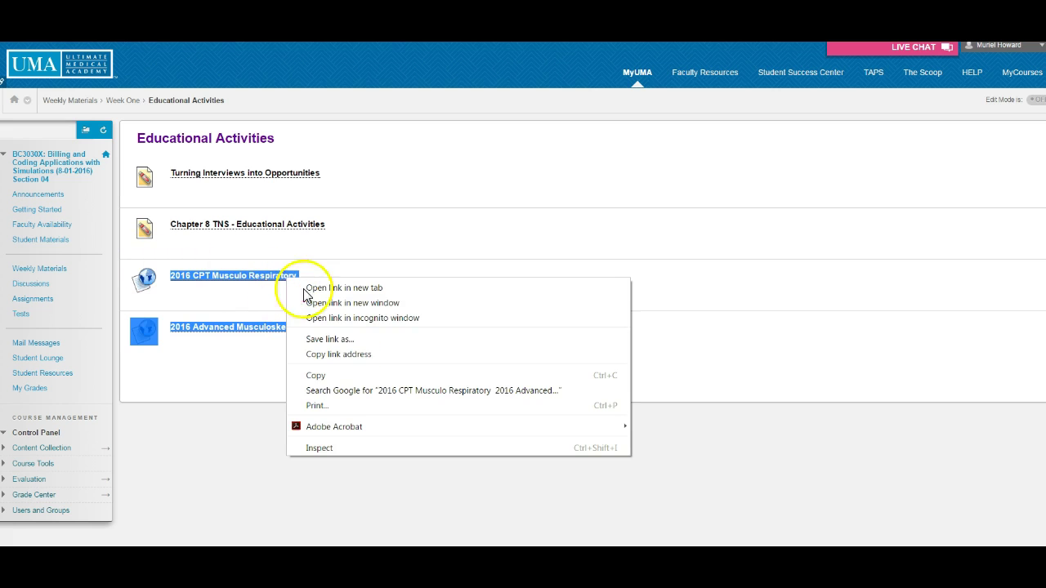
pyautogui.click(314, 373)
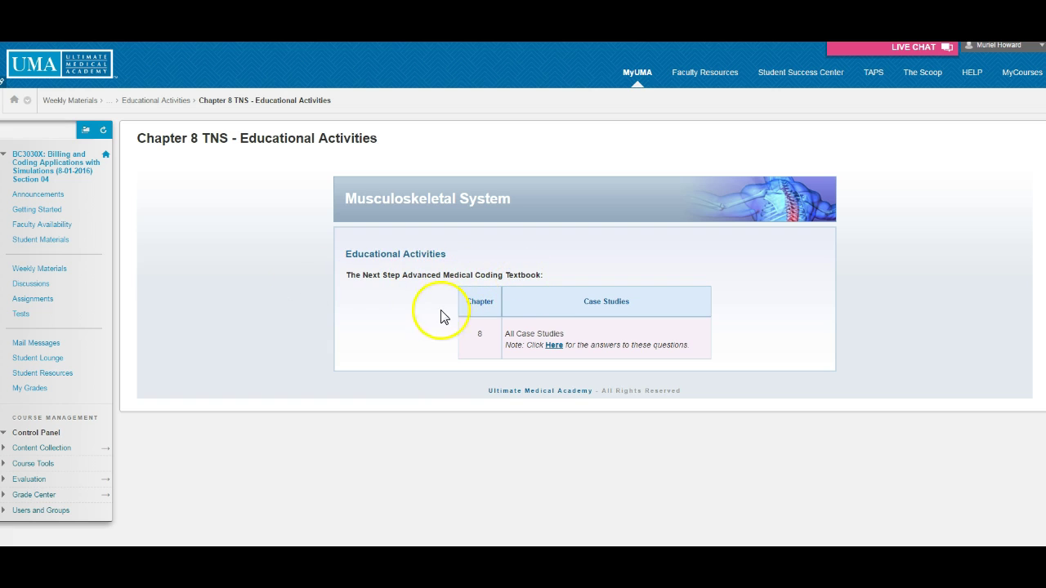
# Open the Chapter 8 case study answers PDF and save it as Answers Chapter_008.pdf in the Resources folder
pyautogui.click(551, 345)
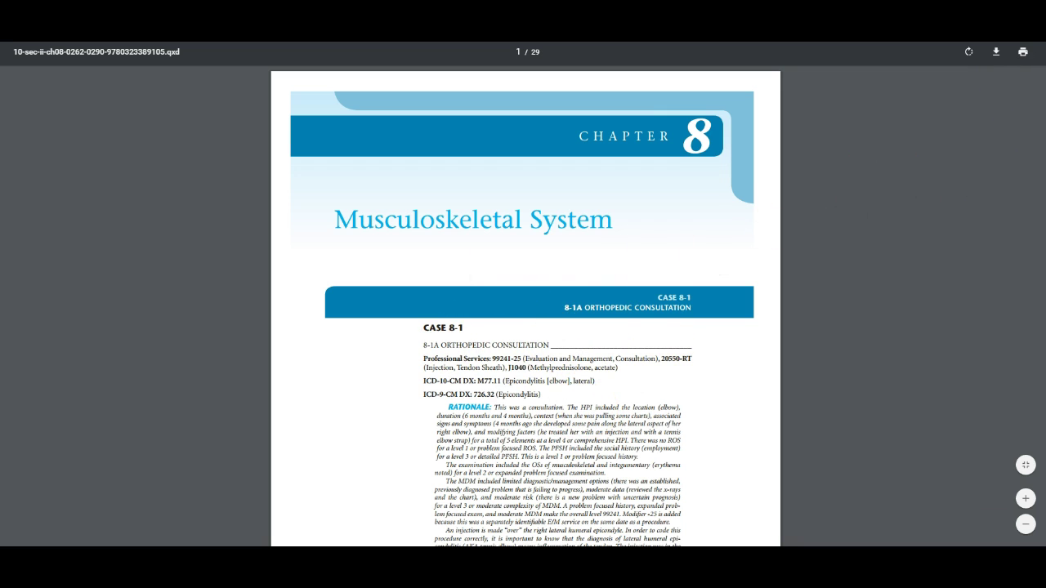
pyautogui.scroll(-15, 526, 306)
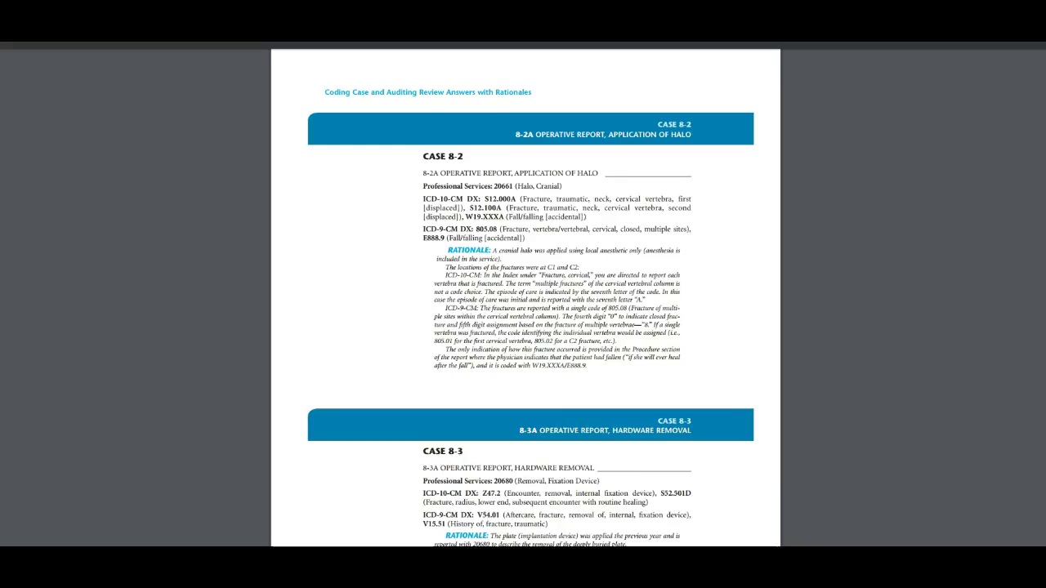
pyautogui.scroll(-15, 525, 306)
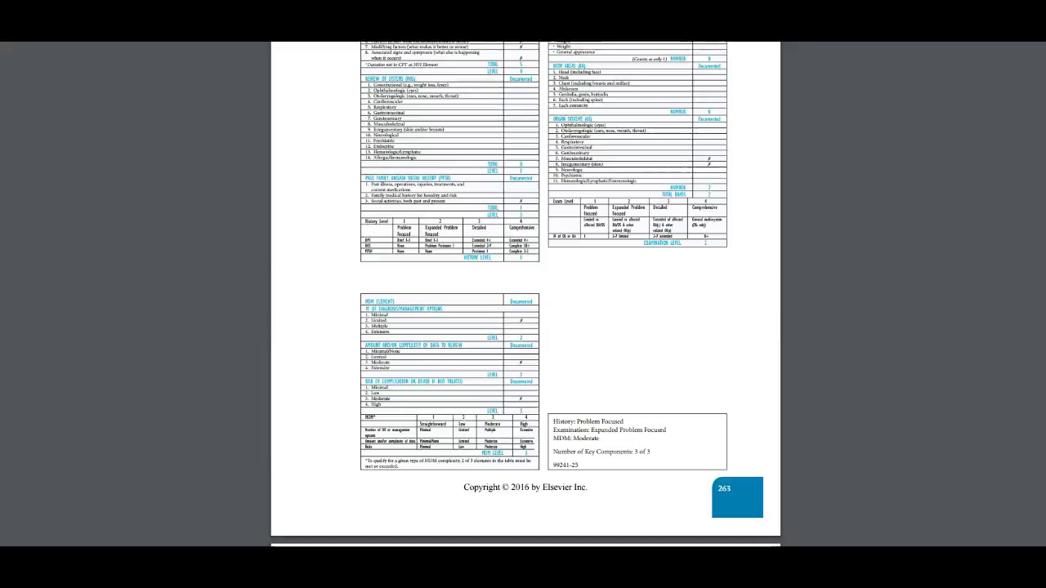
pyautogui.press('Home')
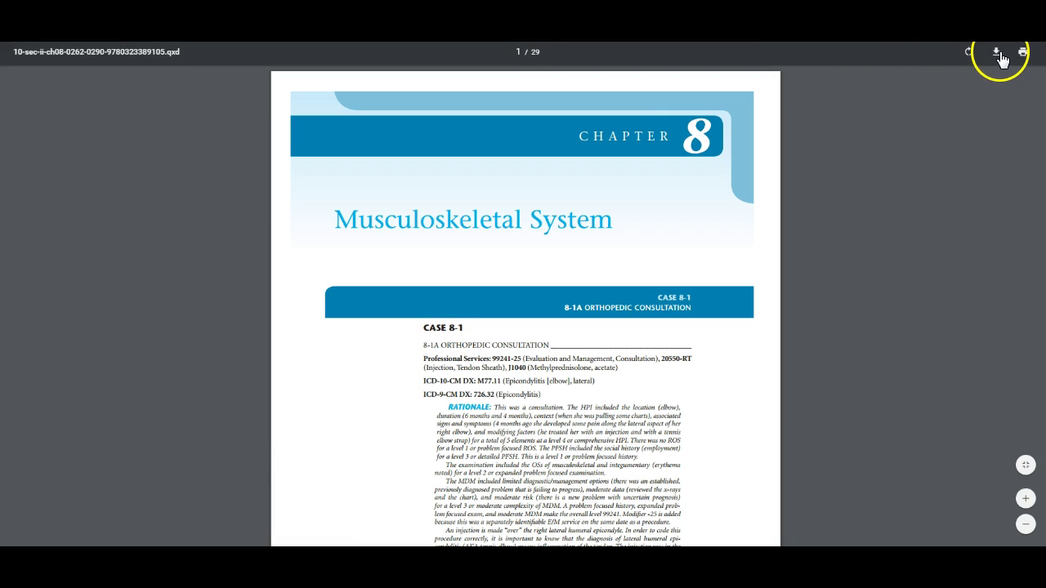
pyautogui.click(995, 52)
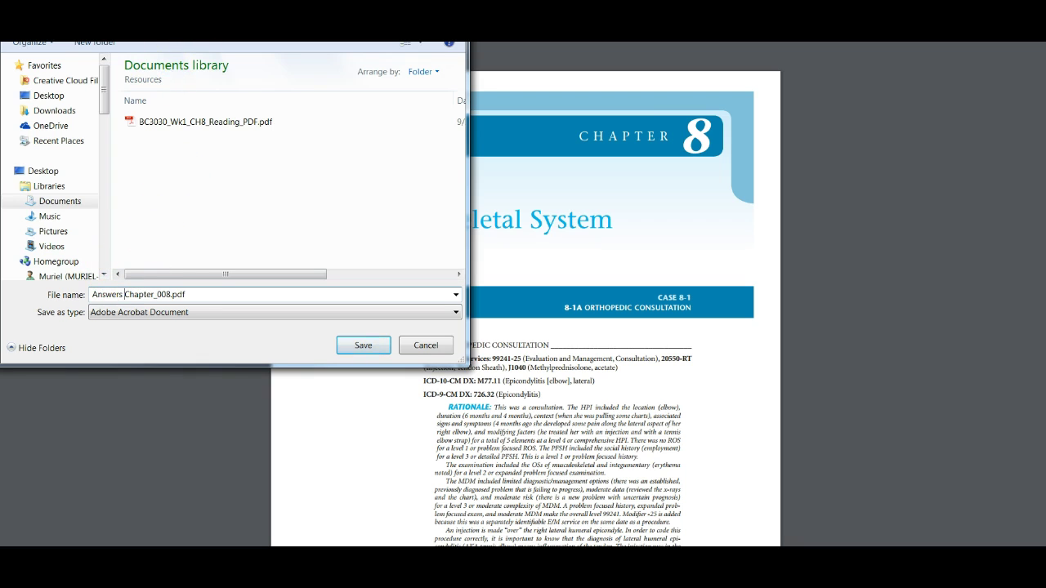
pyautogui.click(351, 345)
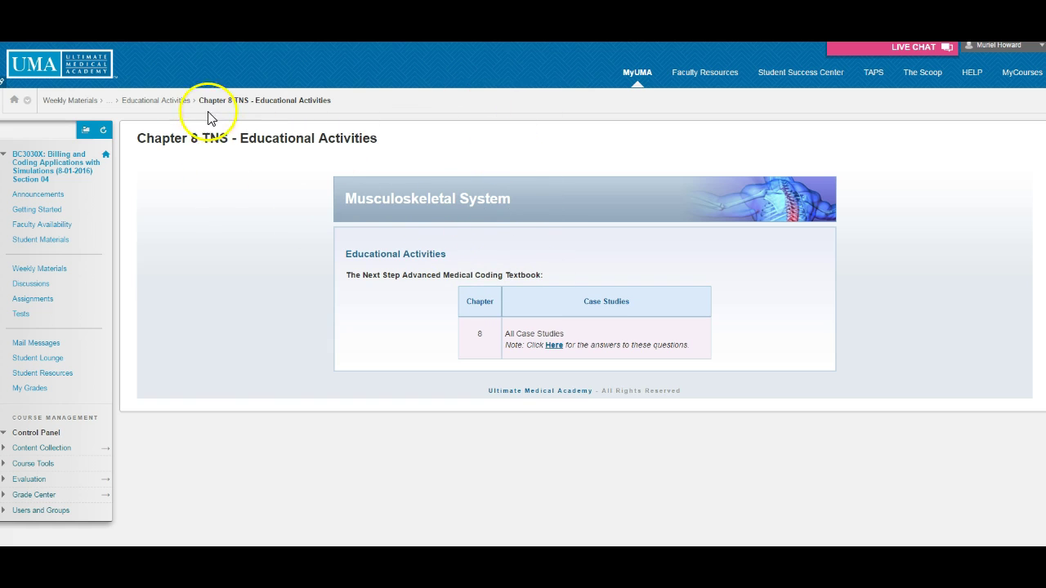
# Return to the Week One page and open the course's Student Materials
pyautogui.click(174, 100)
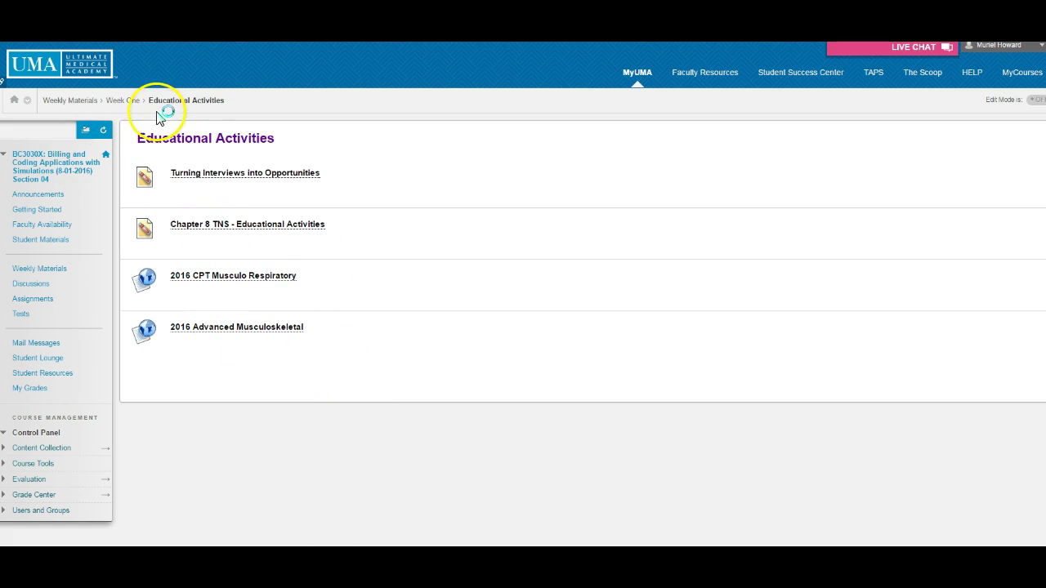
pyautogui.click(128, 101)
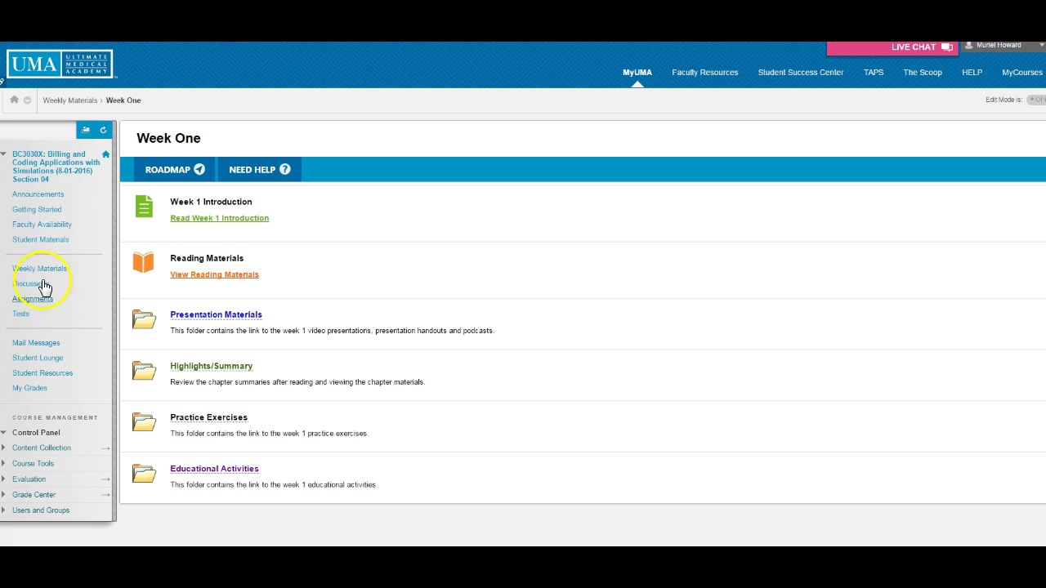
pyautogui.click(42, 245)
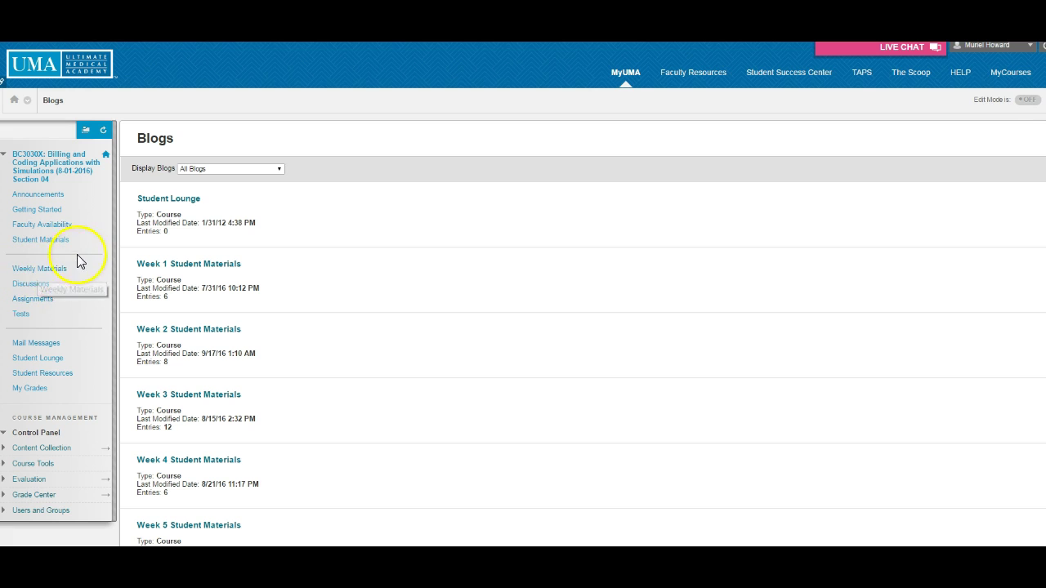
# Open the Week 1 Student Materials blog and look through its posts down to the Welcome Address entry
pyautogui.moveTo(152, 270)
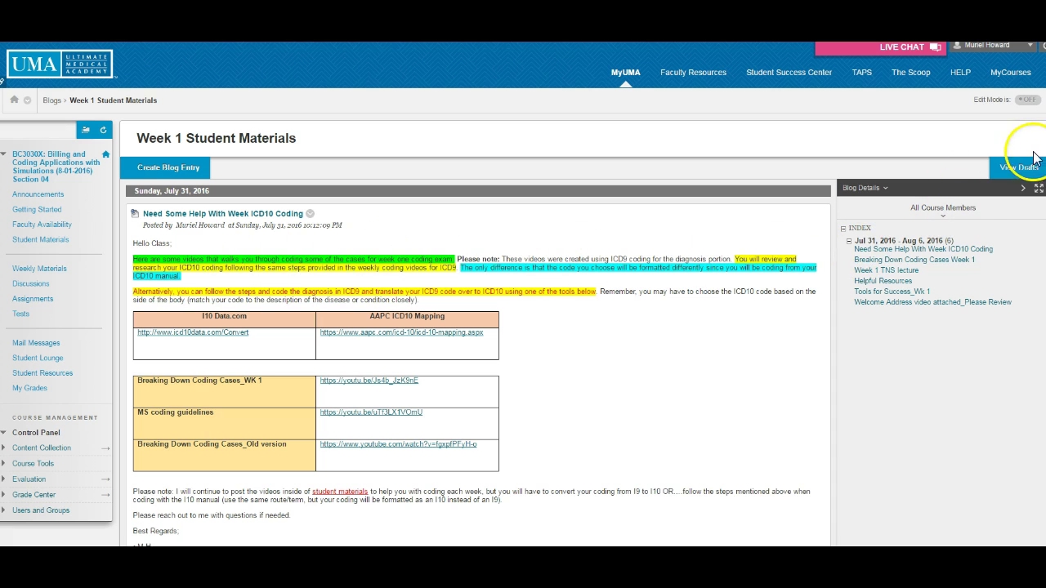
pyautogui.scroll(-5, 523, 294)
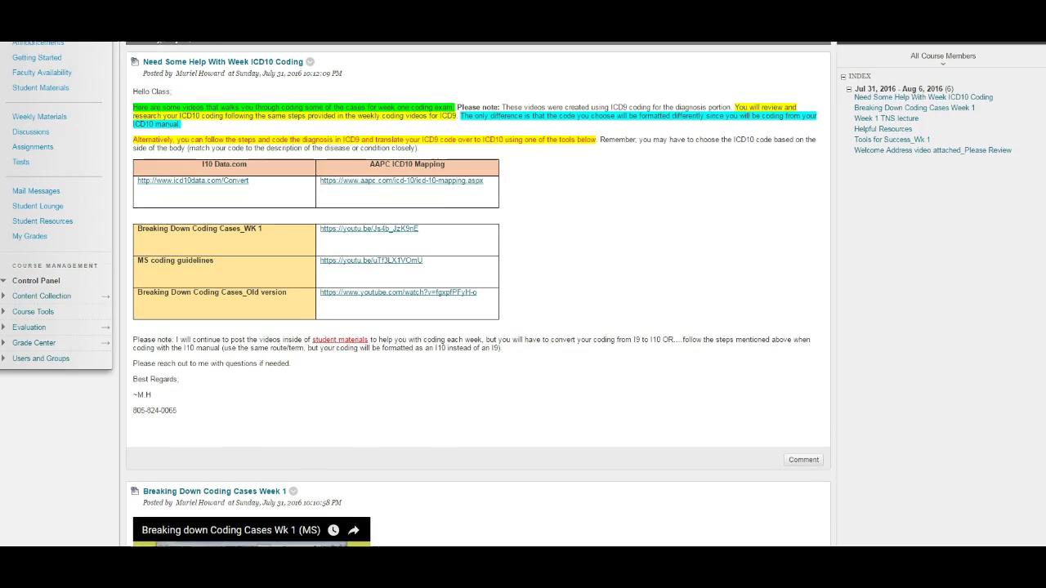
pyautogui.scroll(-7, 523, 294)
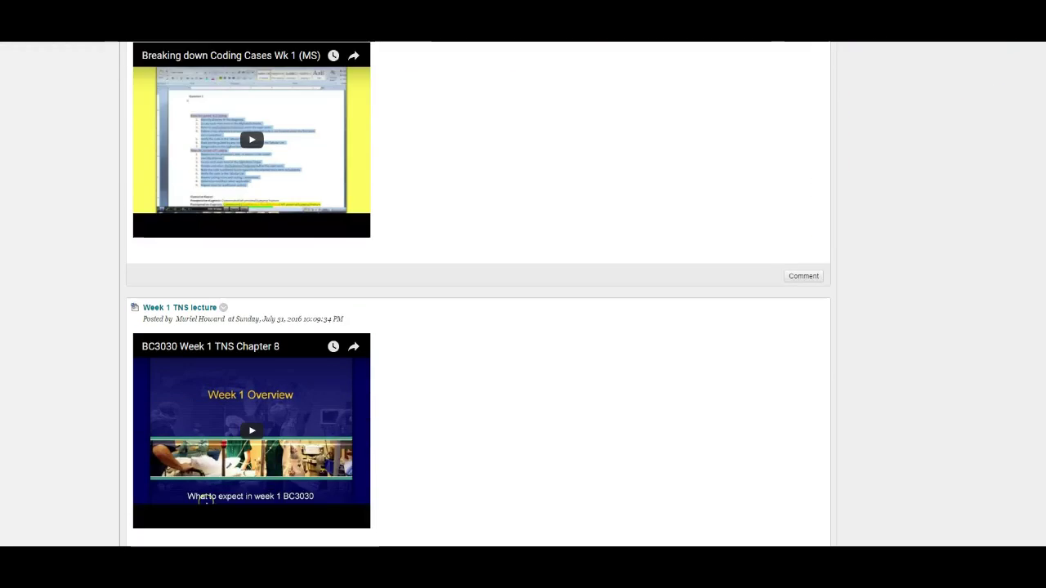
pyautogui.scroll(-6, 523, 295)
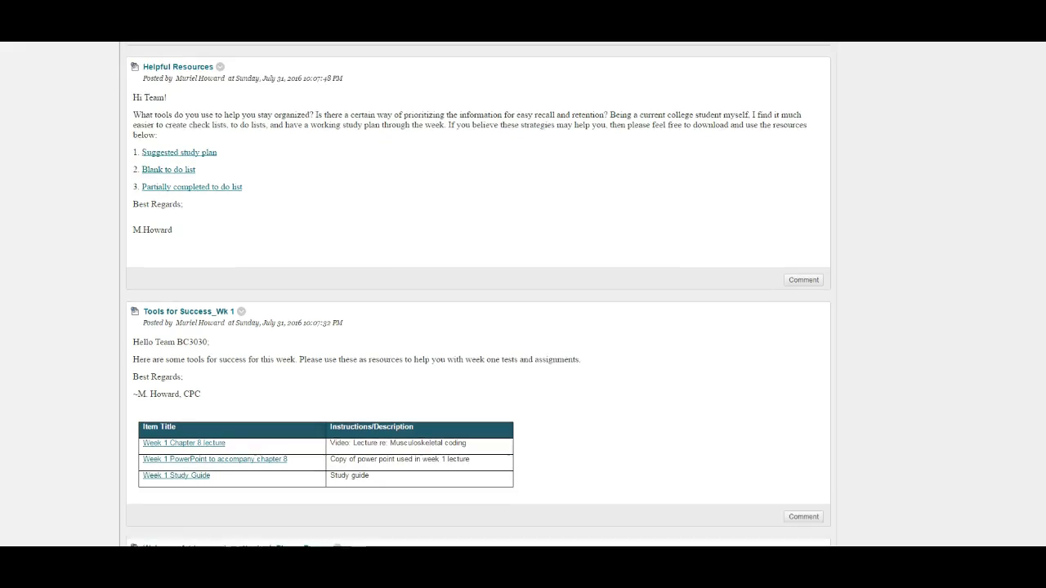
pyautogui.scroll(-4, 478, 294)
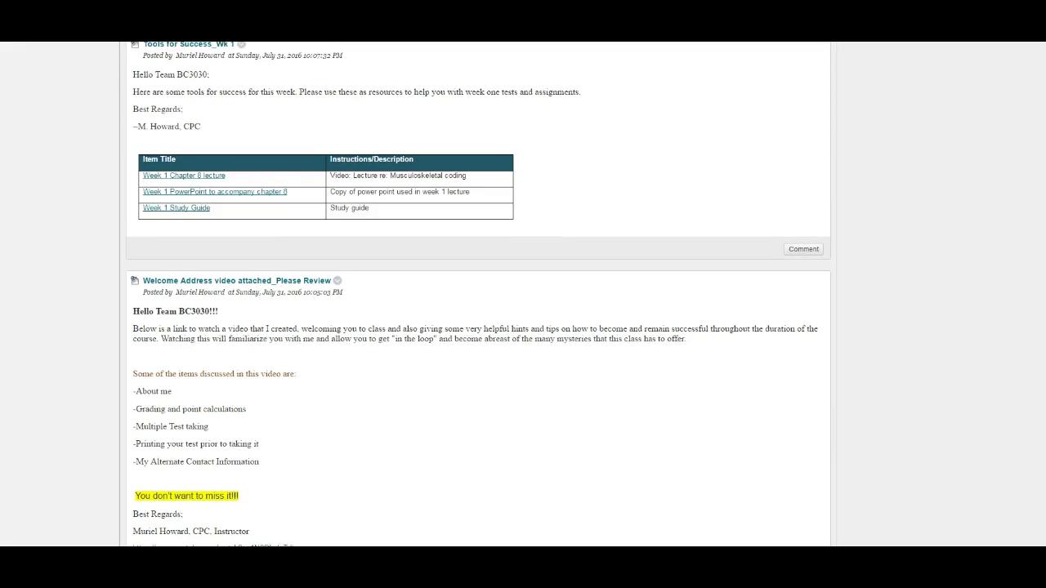
pyautogui.scroll(-1, 479, 294)
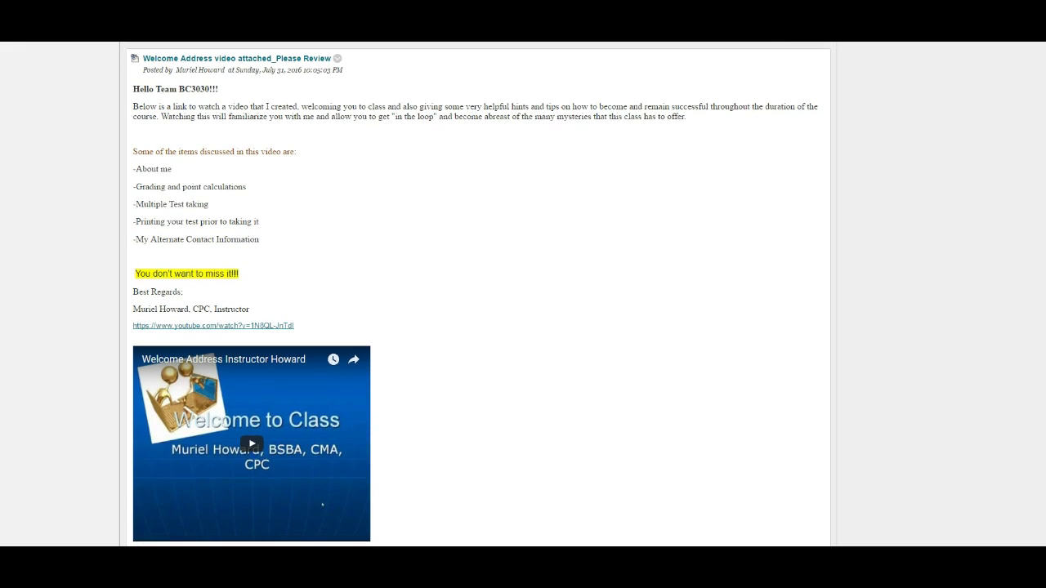
pyautogui.scroll(2, 479, 294)
pyautogui.scroll(-3, 479, 294)
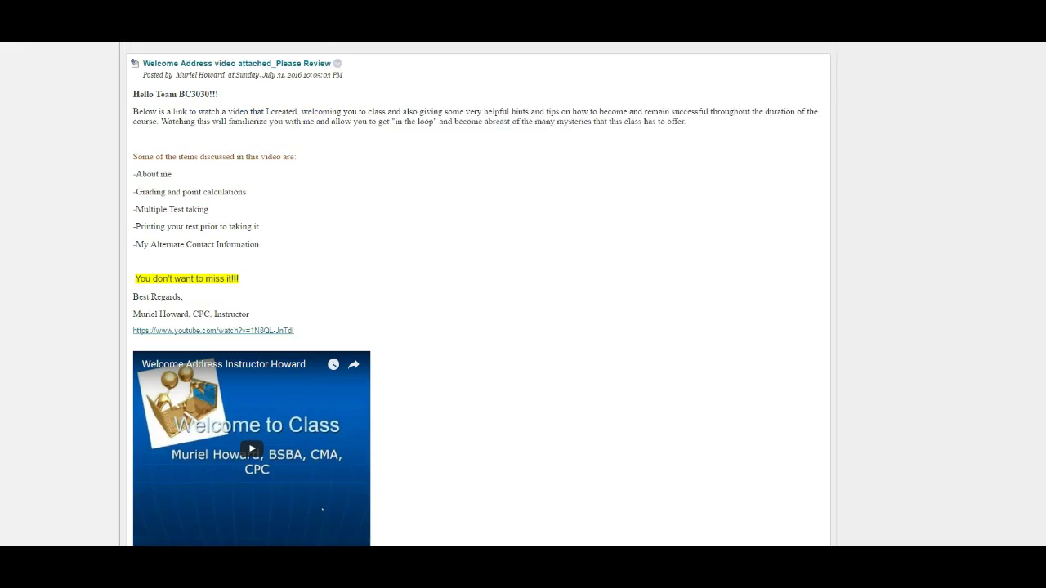
pyautogui.scroll(1, 479, 294)
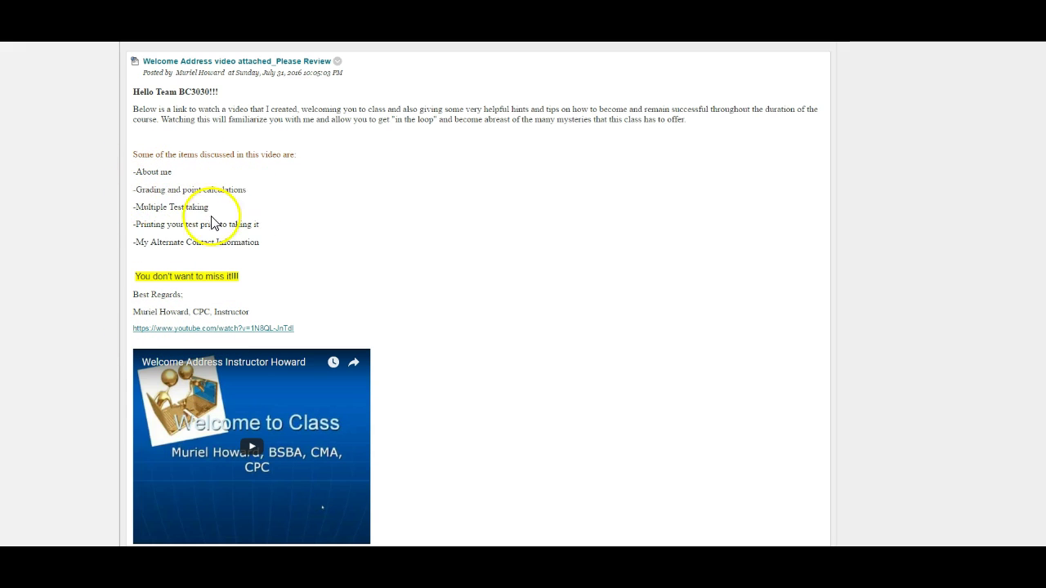
# Highlight in turn the multiple test taking, test printing and alternate contact information lines in the Welcome Address post
pyautogui.moveTo(134, 210); pyautogui.dragTo(208, 206)
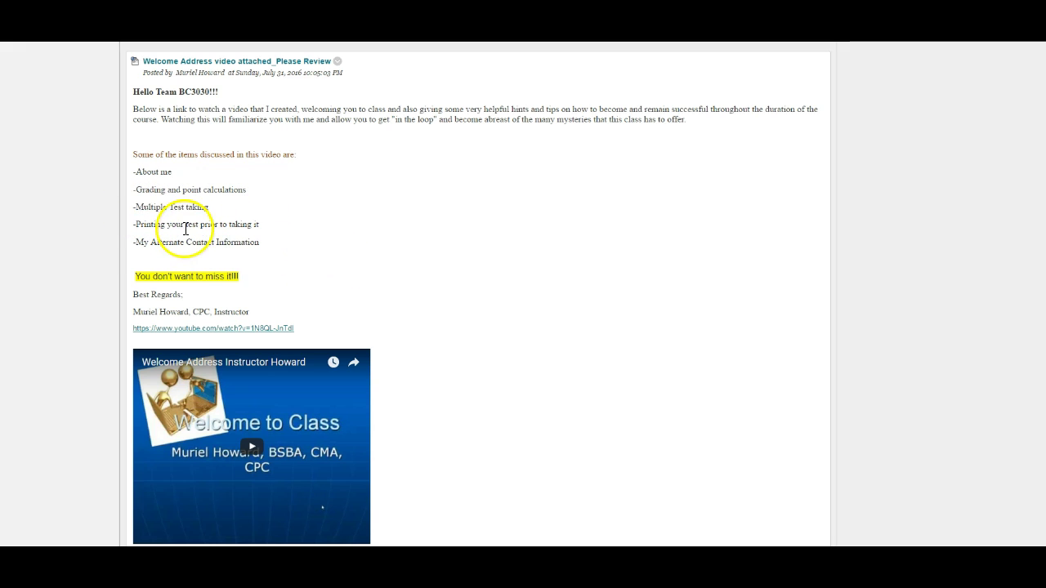
pyautogui.moveTo(136, 223); pyautogui.dragTo(261, 229)
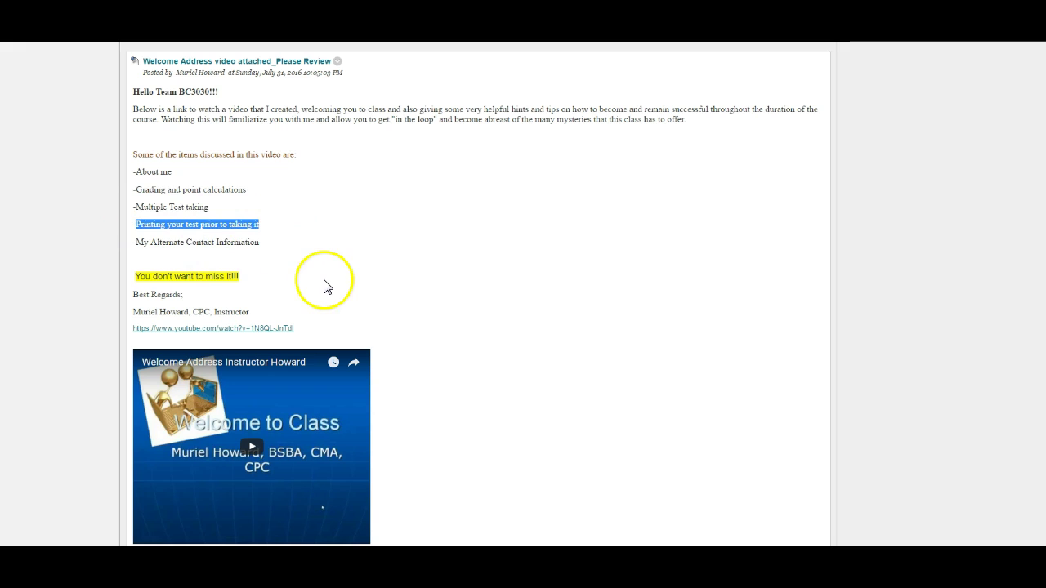
pyautogui.moveTo(145, 242); pyautogui.dragTo(255, 241)
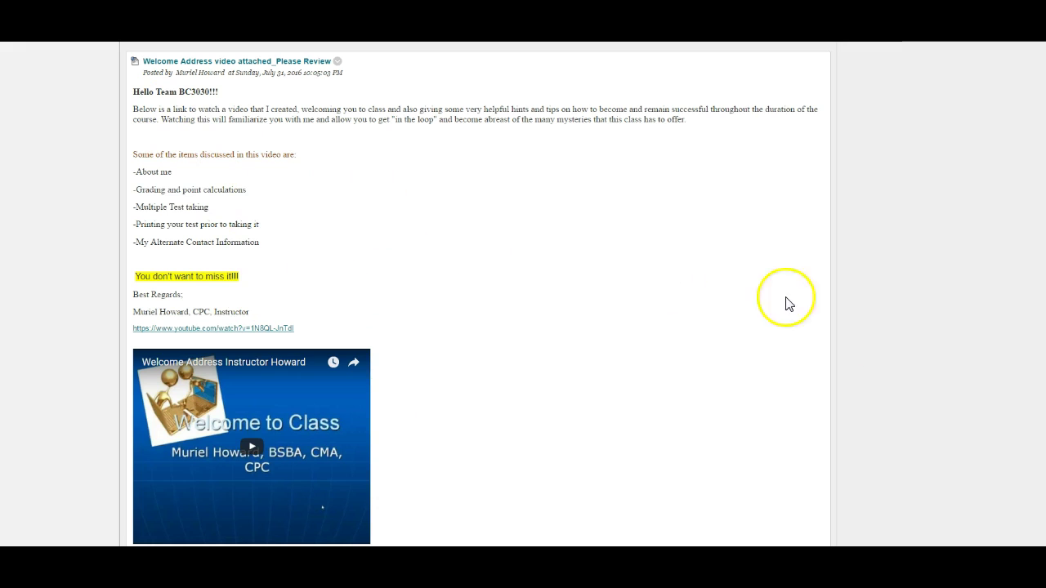
# Copy the Tools for Success_Wk 1 text and links table, and paste them into a new blank Word document with source formatting
pyautogui.scroll(3, 479, 294)
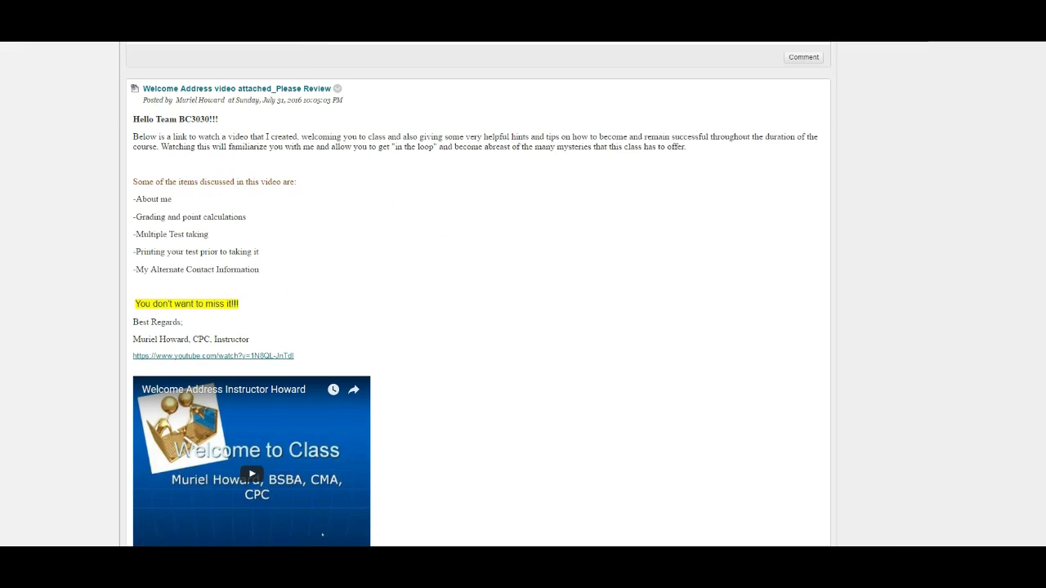
pyautogui.scroll(3, 479, 294)
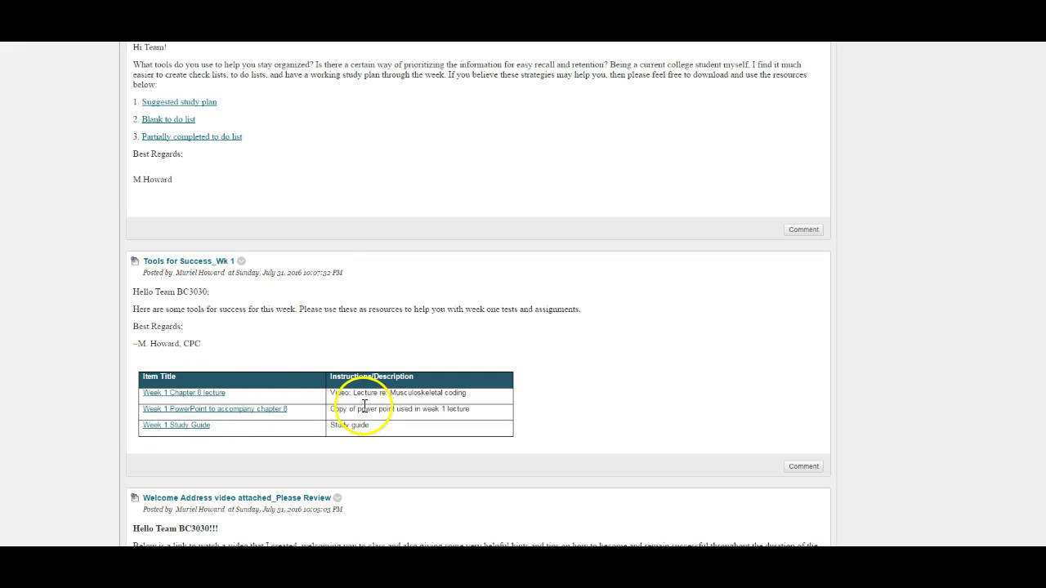
pyautogui.moveTo(135, 296); pyautogui.dragTo(468, 433)
pyautogui.rightClick(412, 310)
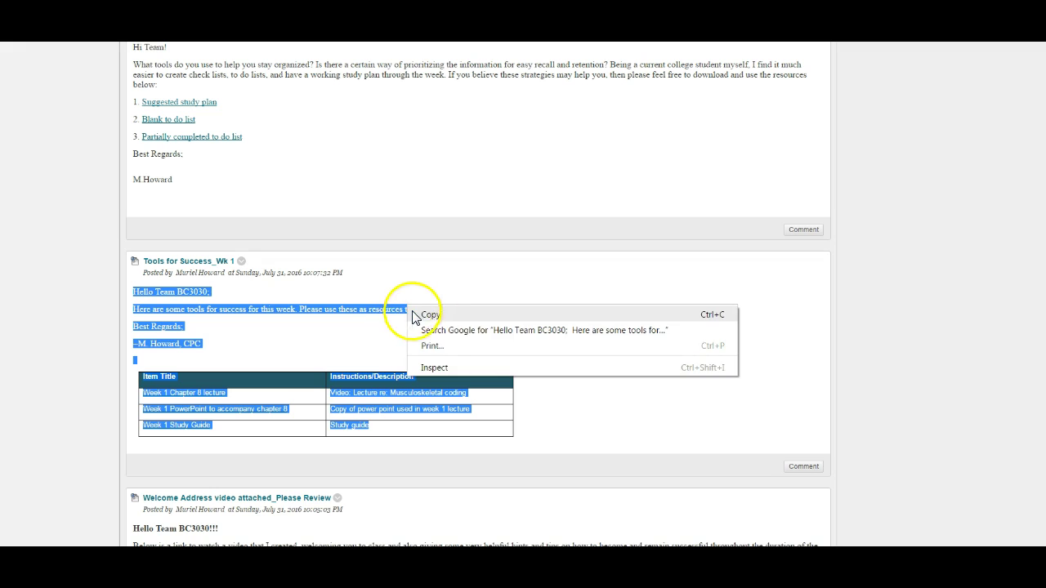
pyautogui.click(439, 314)
pyautogui.hotkey('alt', 'Tab')
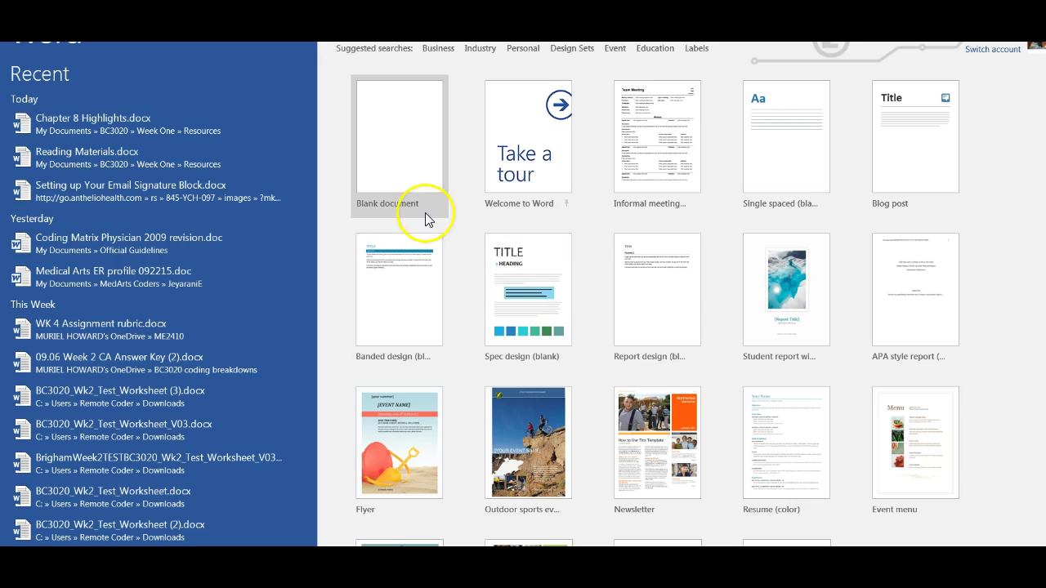
pyautogui.click(417, 187)
pyautogui.rightClick(384, 184)
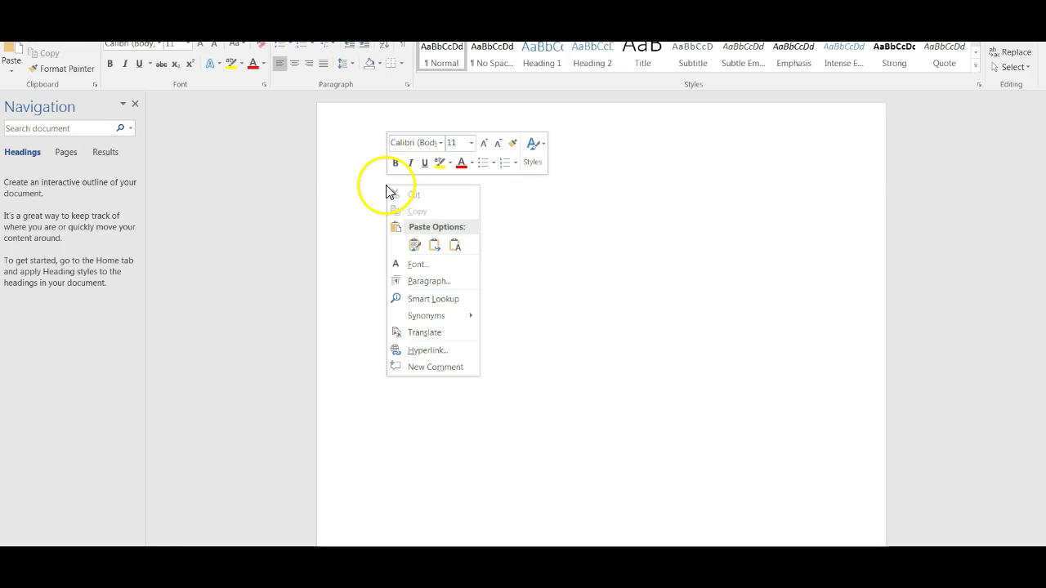
pyautogui.click(414, 245)
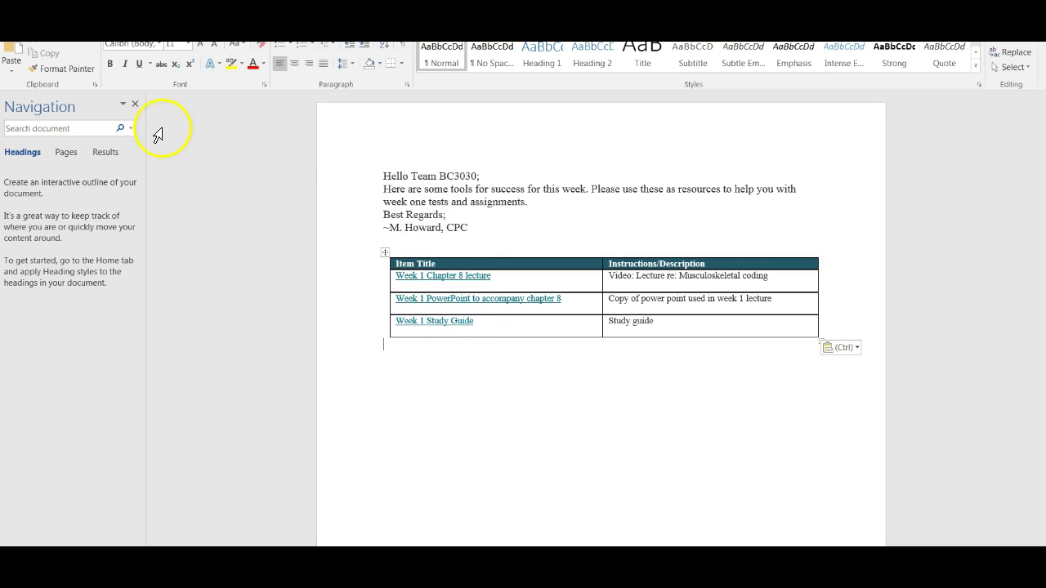
# Save the Word document in the Resources folder under BC3020, Week One, replacing the suggested file name
pyautogui.hotkey('alt', 'f')
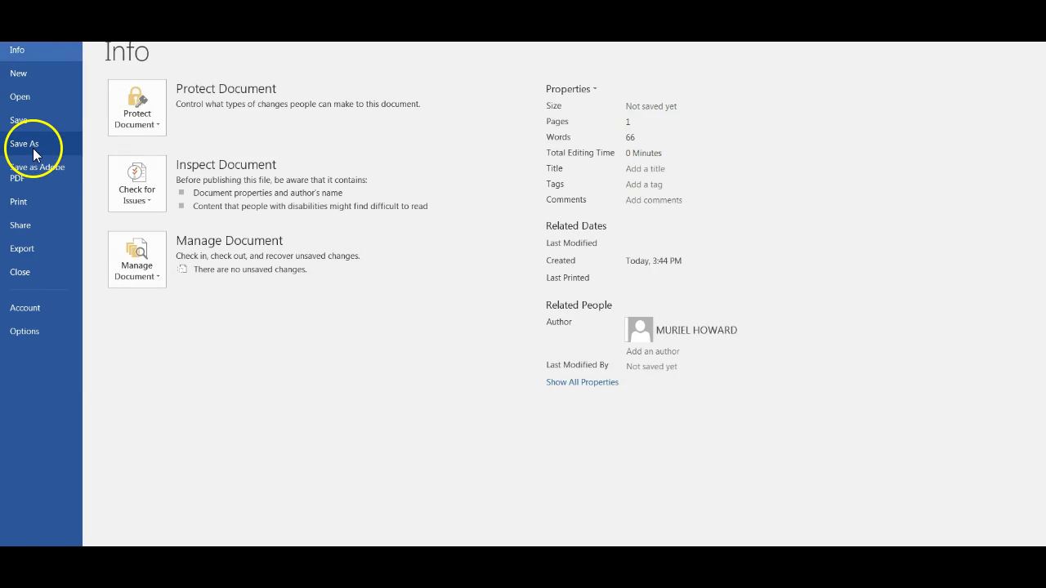
pyautogui.click(25, 143)
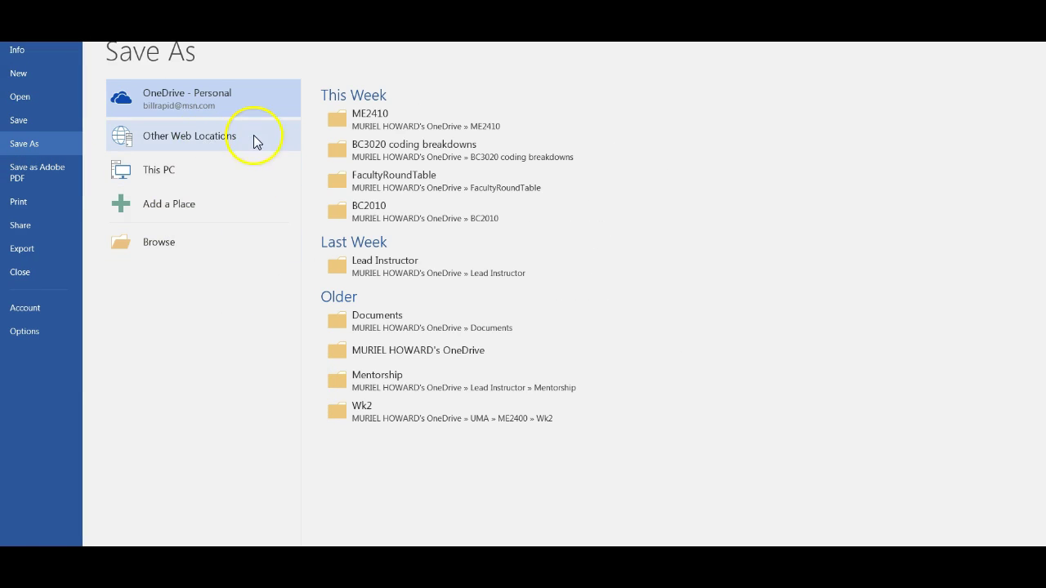
pyautogui.click(173, 171)
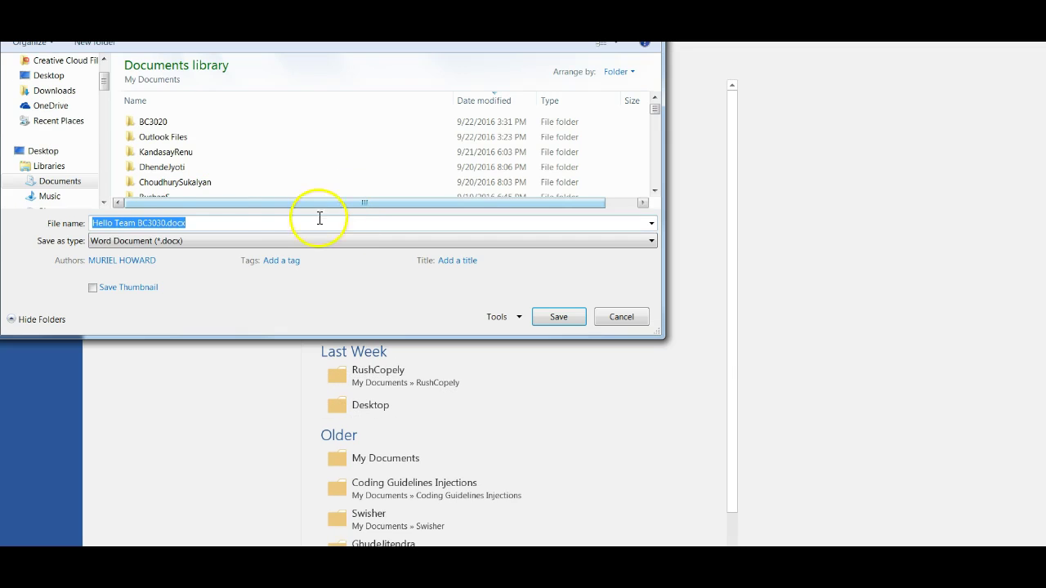
pyautogui.doubleClick(153, 121)
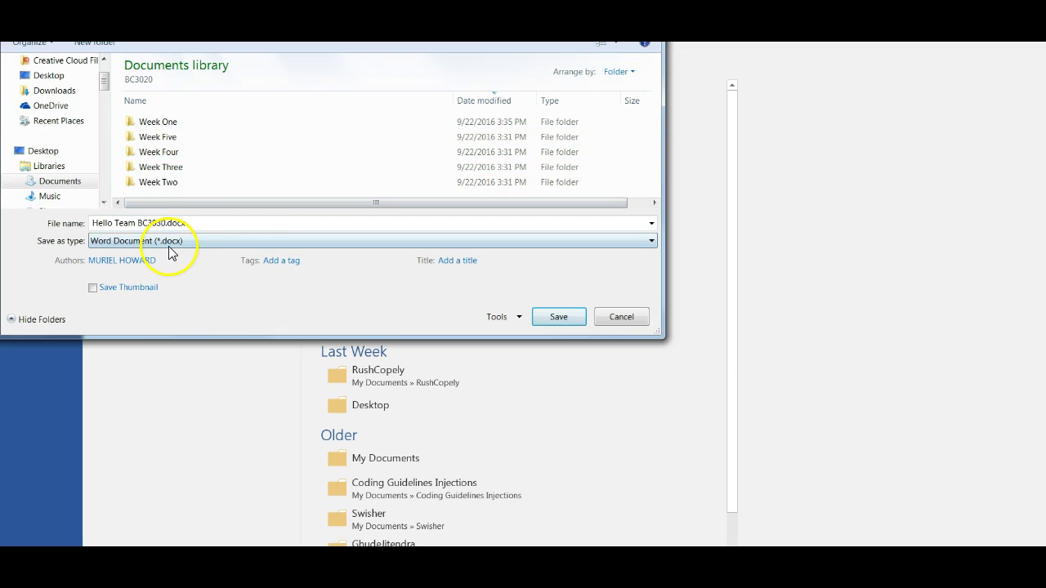
pyautogui.doubleClick(163, 124)
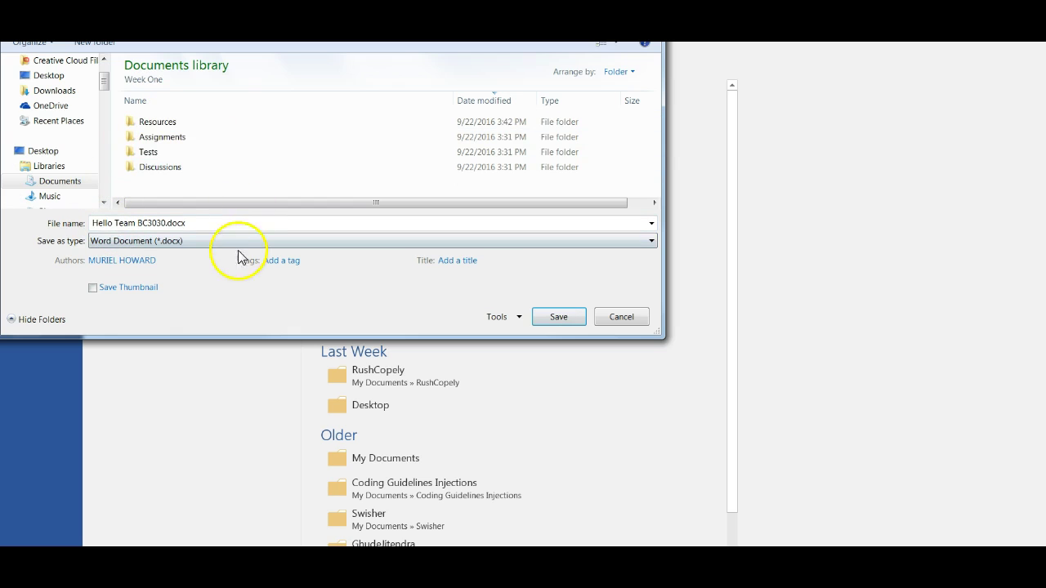
pyautogui.doubleClick(164, 123)
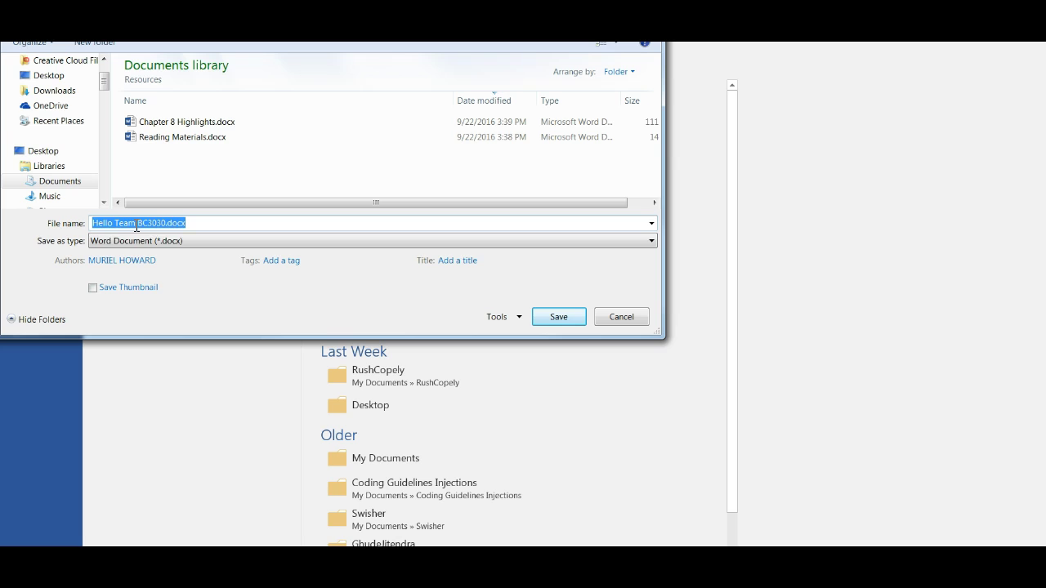
pyautogui.write('Res')
pyautogui.press('BackSpace')
pyautogui.press('BackSpace')
pyautogui.press('BackSpace')
pyautogui.click(551, 325)
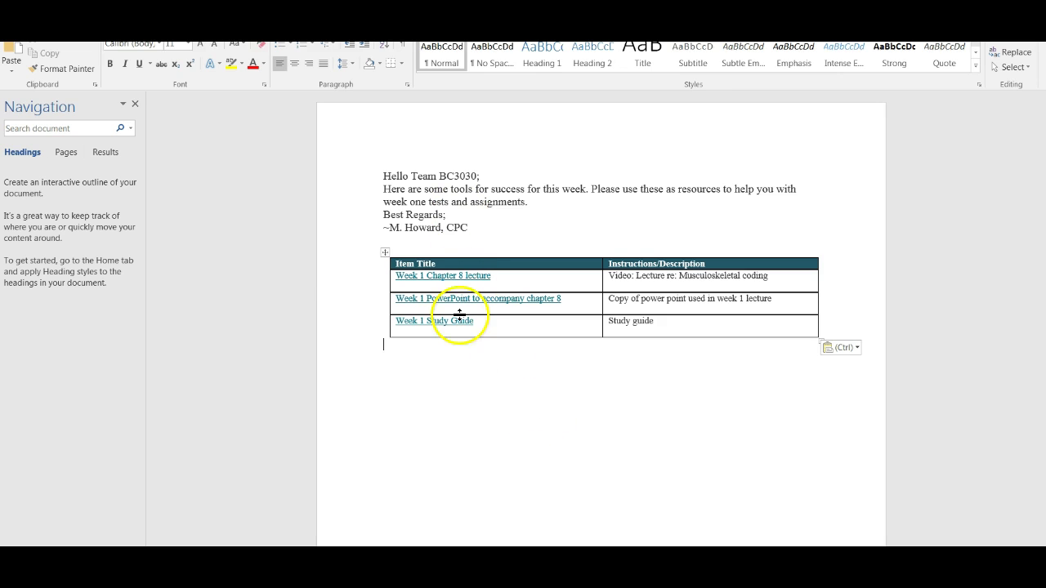
# Switch back to the course in the browser and open the Suggested study plan from the Helpful Resources post
pyautogui.press('Down')
pyautogui.hotkey('alt', 'Tab')
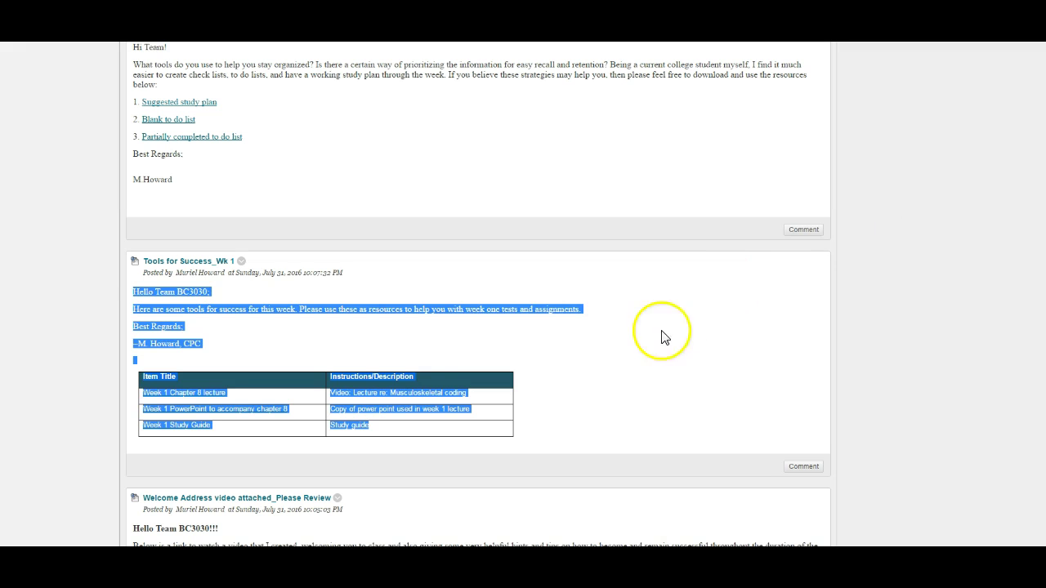
pyautogui.click(454, 245)
pyautogui.scroll(3, 561, 357)
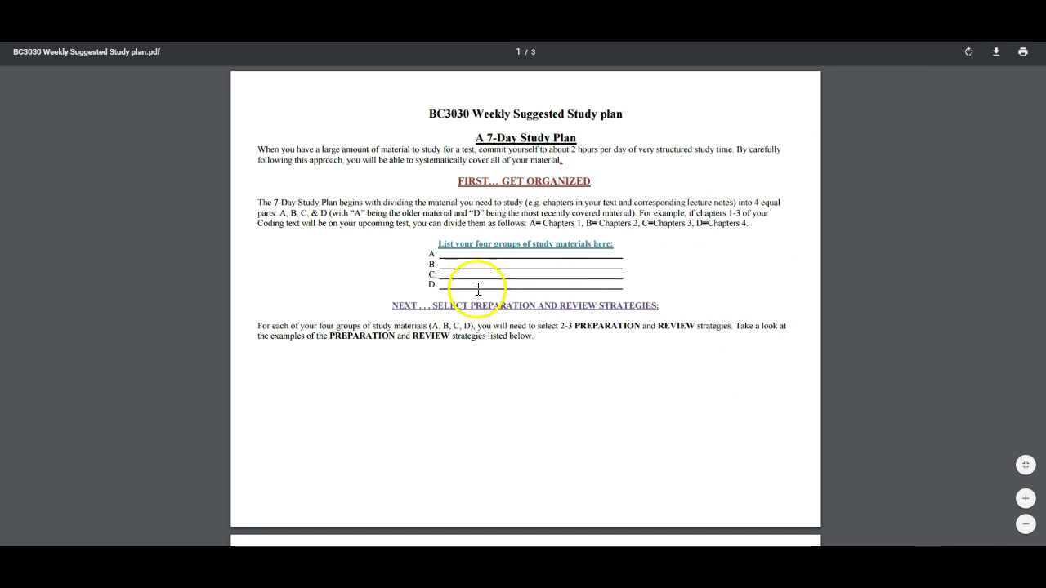
# Save BC3030 Weekly Suggested Study plan.pdf in the Week One folder
pyautogui.click(995, 54)
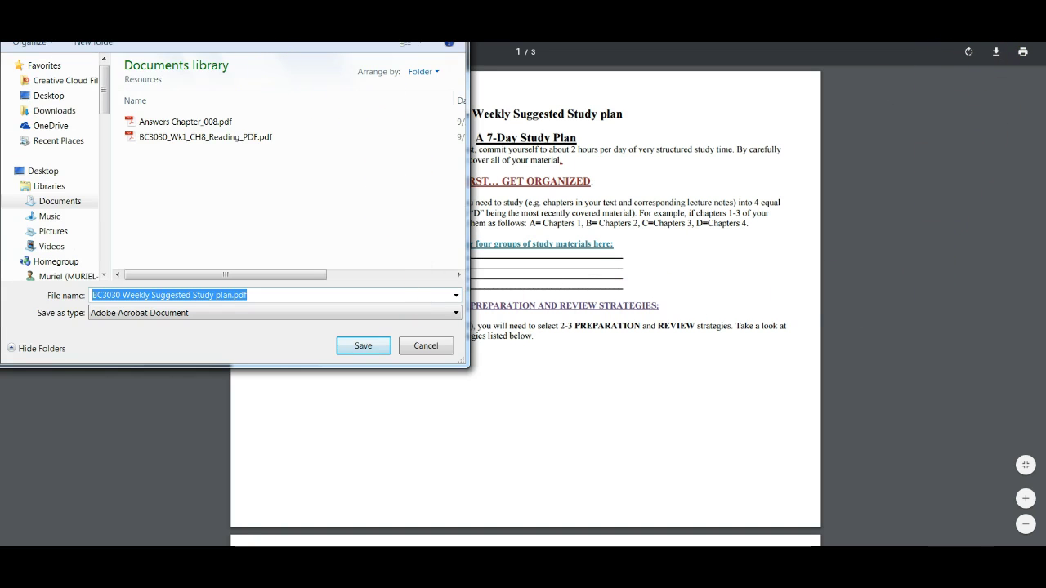
pyautogui.hotkey('alt', 'Up')
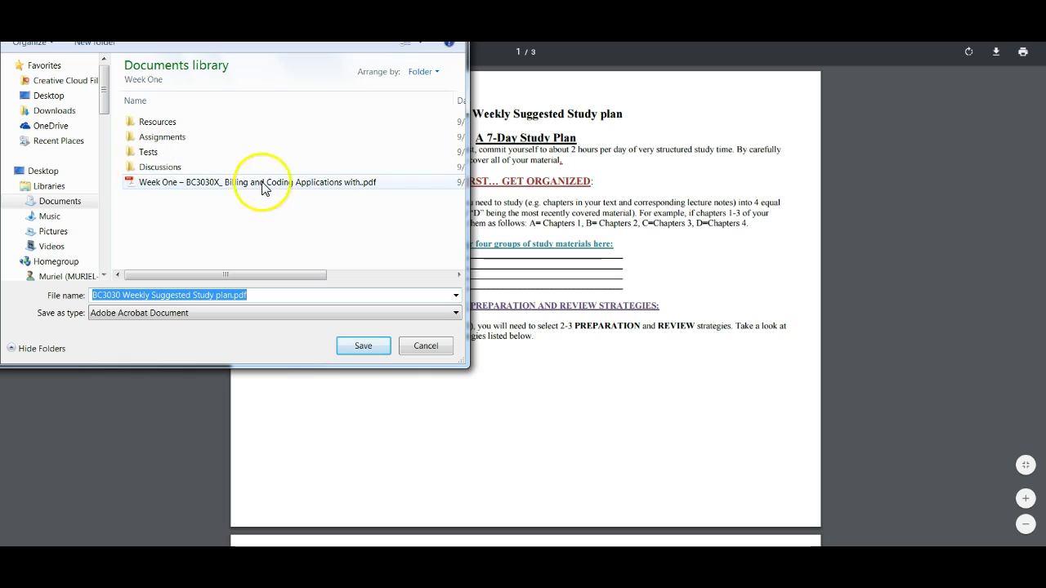
pyautogui.click(362, 347)
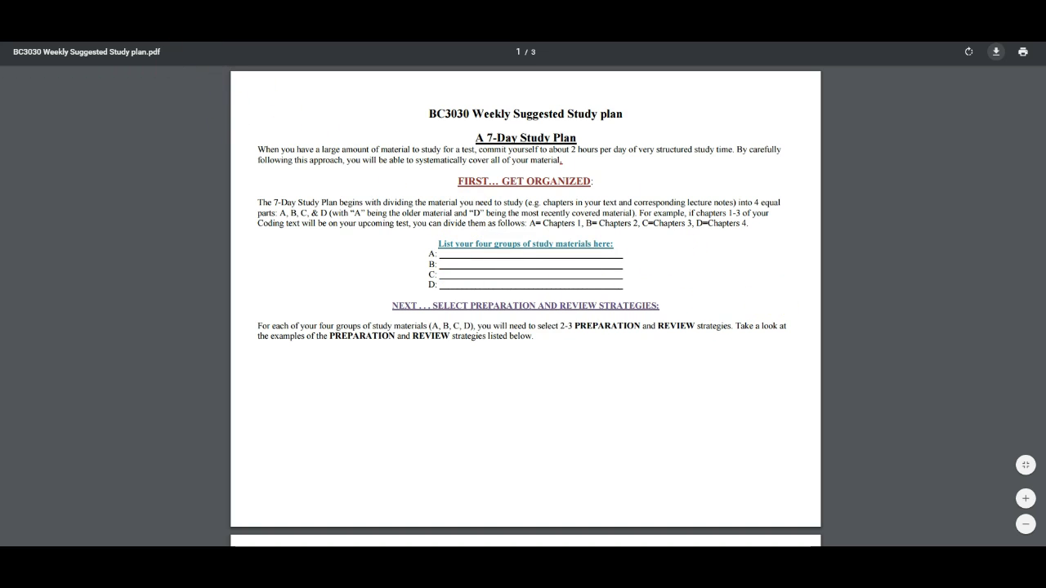
# Leave the study plan PDF and return to Week 1 Student Materials in the BC3030X Section 04 course
pyautogui.click(425, 45)
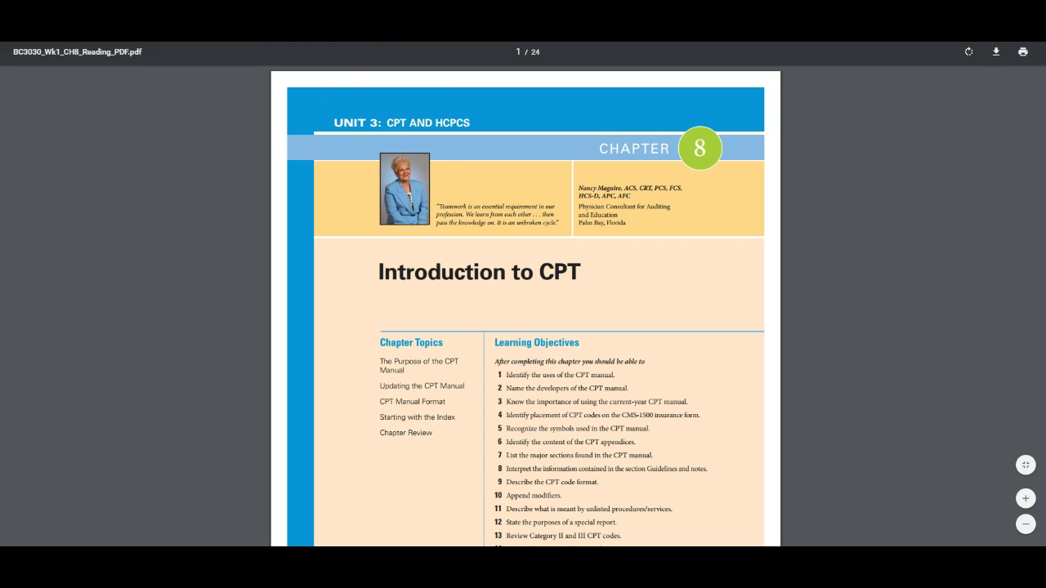
pyautogui.click(413, 47)
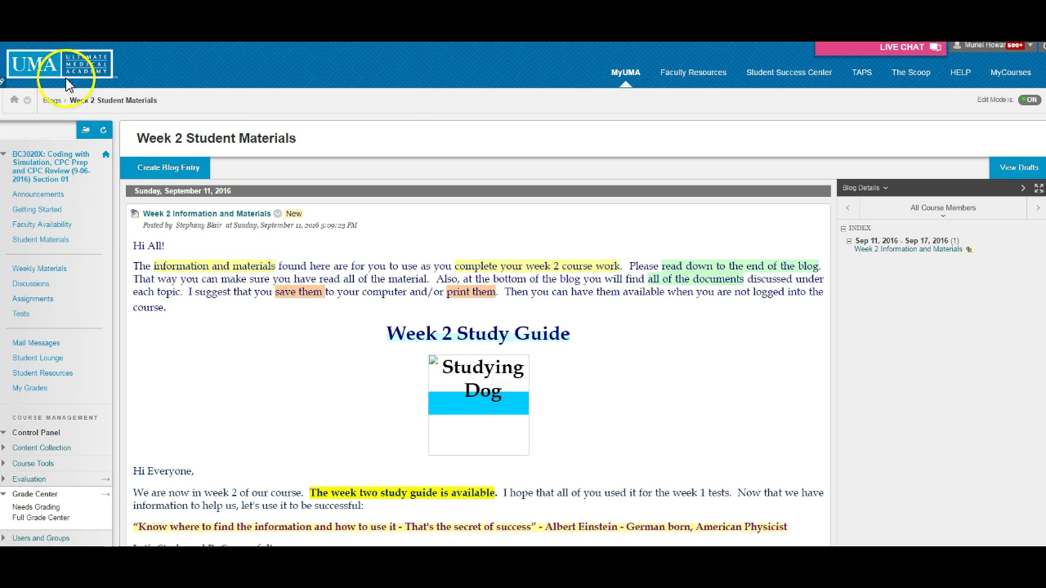
pyautogui.click(27, 101)
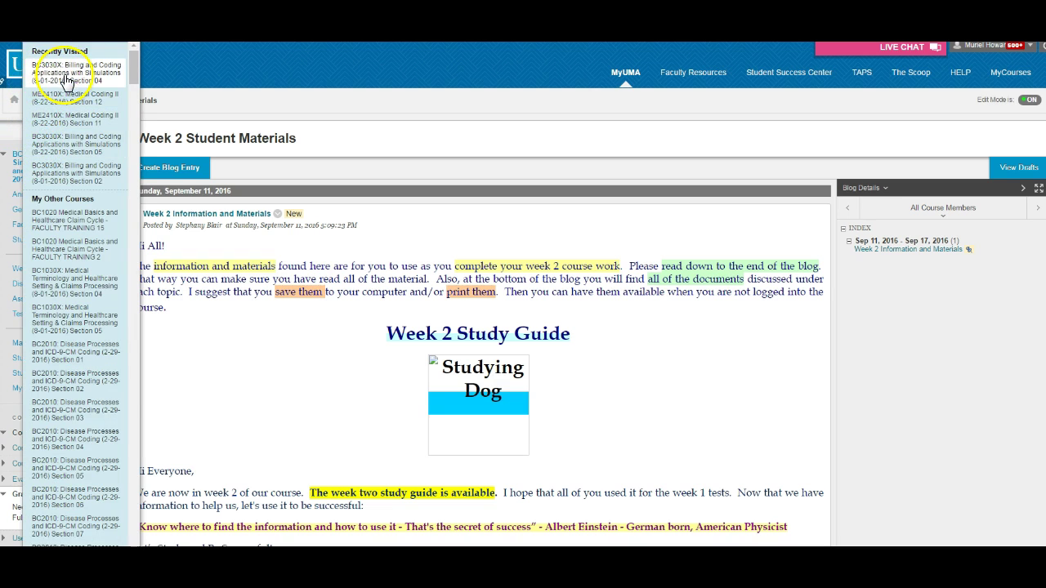
pyautogui.click(68, 82)
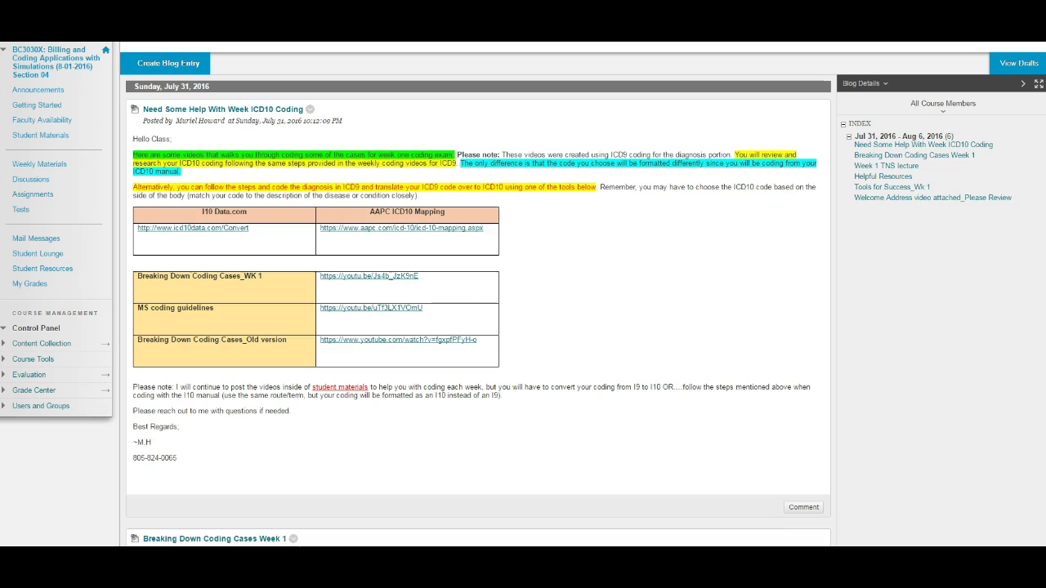
# Open the Blank to do list and save it as to do list blank.pdf in the Week One folder
pyautogui.click(880, 188)
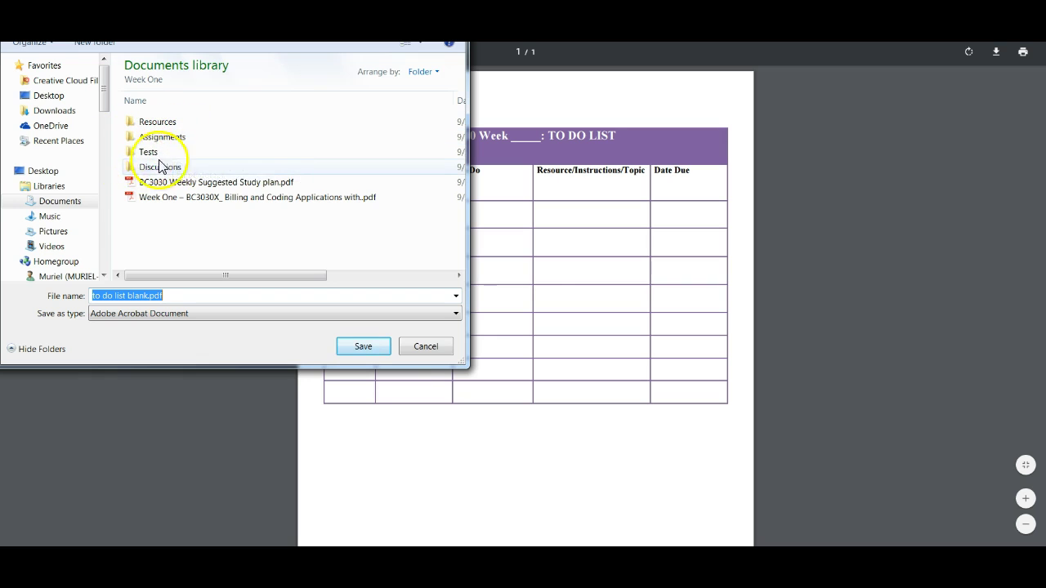
pyautogui.click(351, 349)
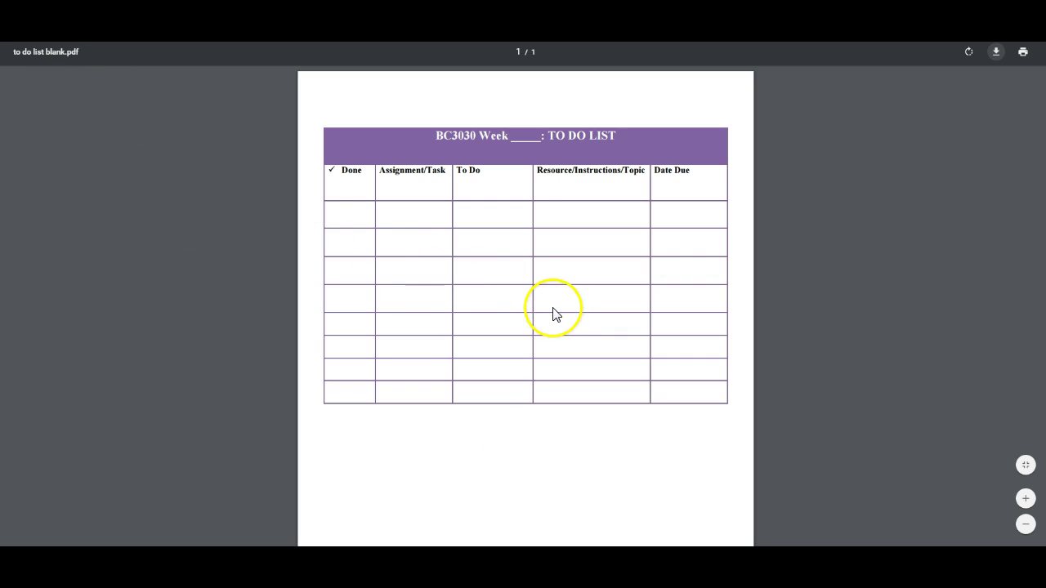
# Open the Partially completed to do list from the Helpful Resources post and save it as to do list completed.pdf in the Week One folder
pyautogui.hotkey('alt', 'Left')
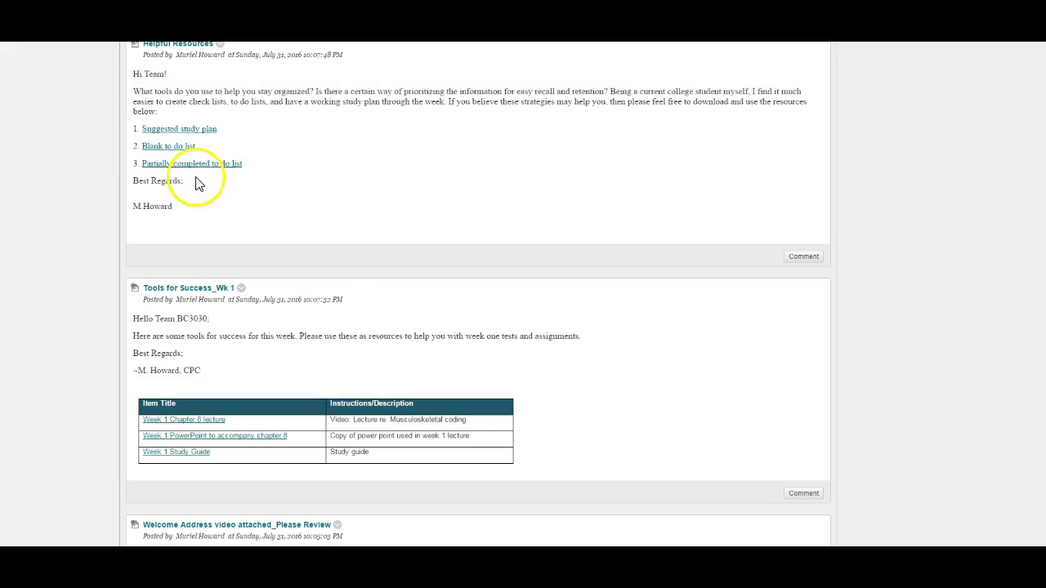
pyautogui.click(195, 166)
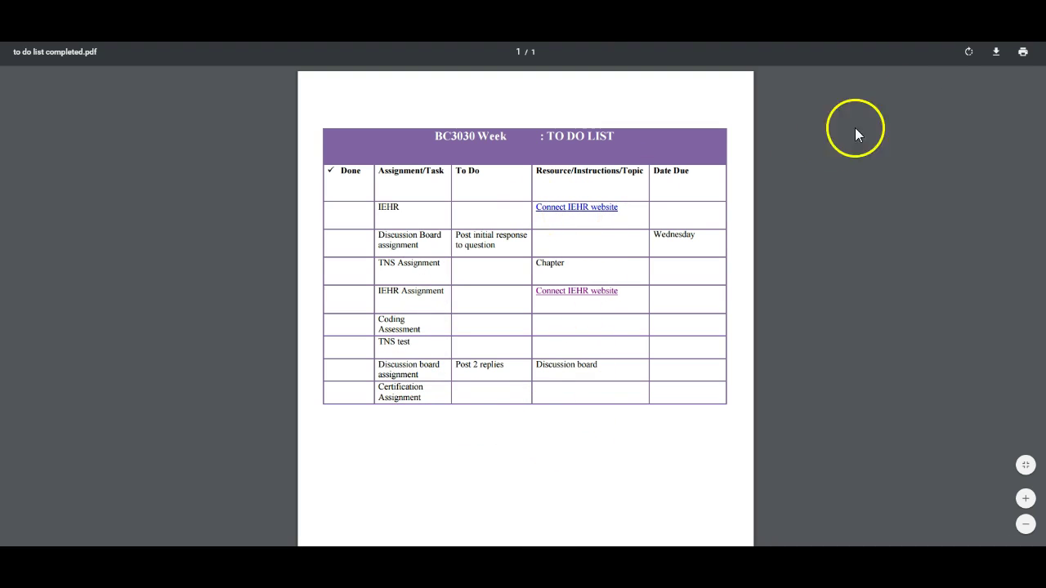
pyautogui.click(996, 52)
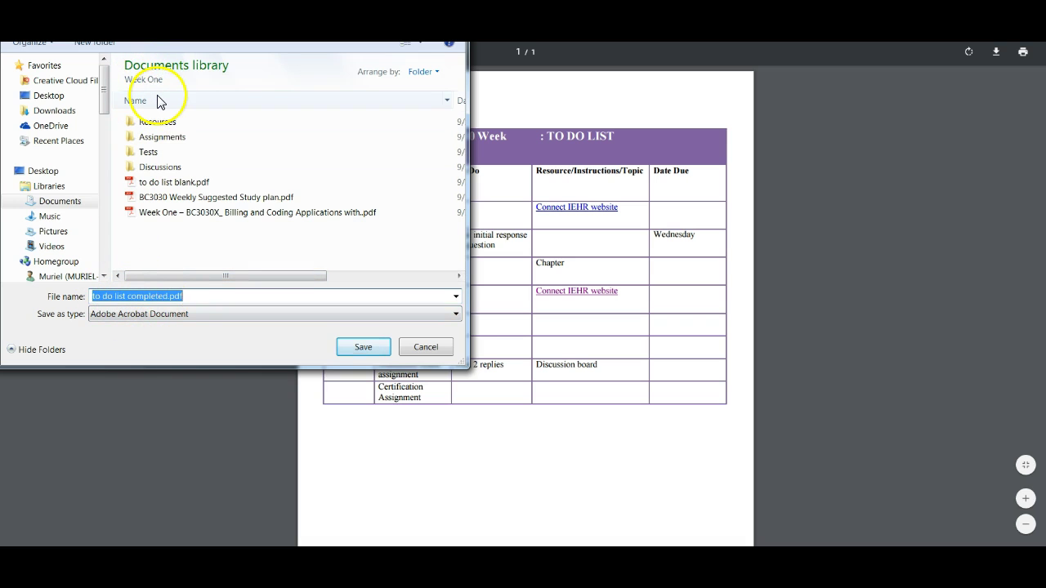
pyautogui.click(359, 346)
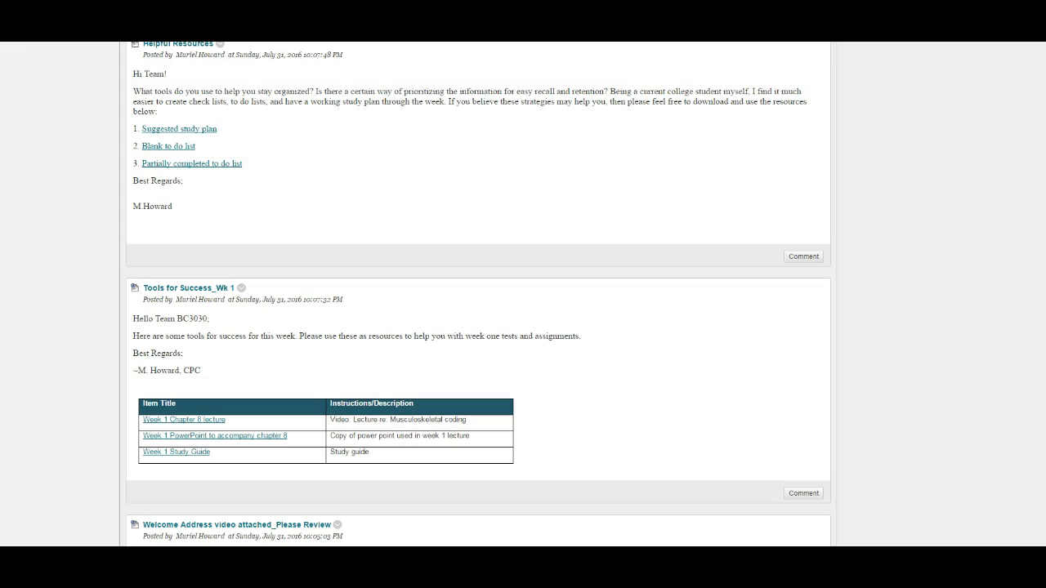
# Review the Week 1 TNS lecture, Breaking Down Coding Cases and ICD10 coding help posts in Week 1 Student Materials
pyautogui.scroll(6, 478, 294)
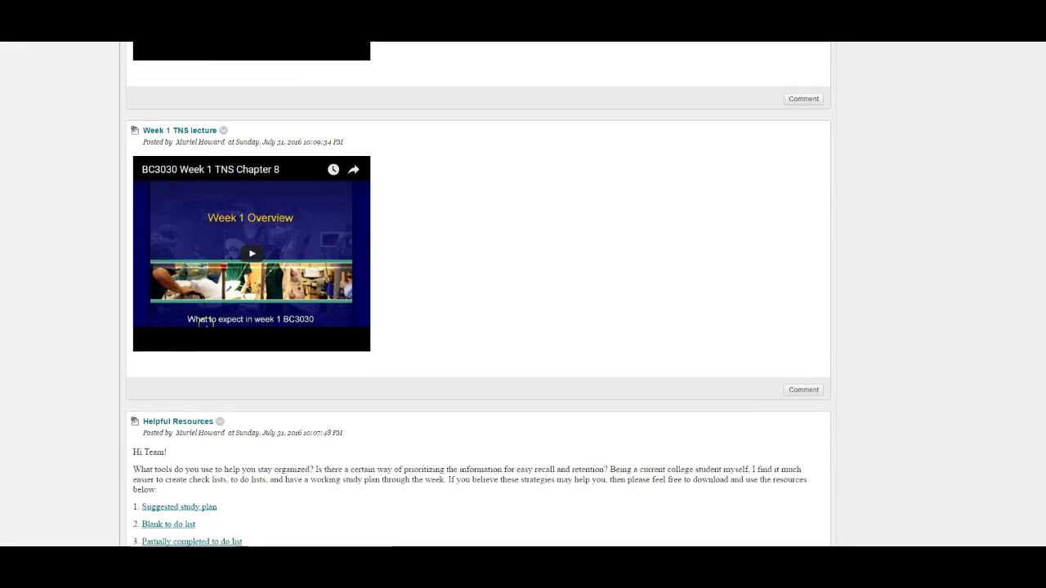
pyautogui.scroll(3, 478, 294)
pyautogui.scroll(-3, 477, 294)
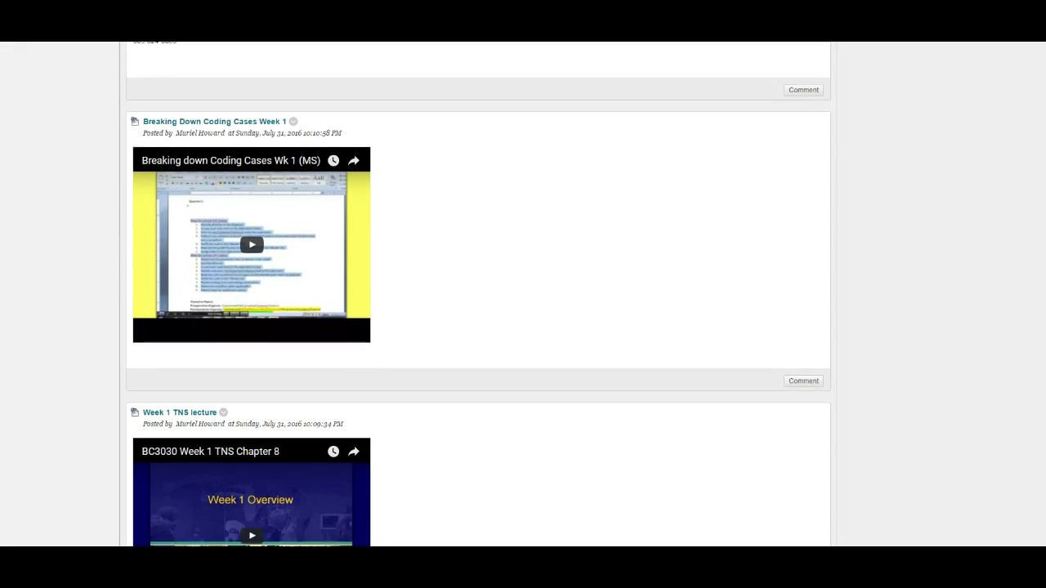
pyautogui.scroll(5, 478, 294)
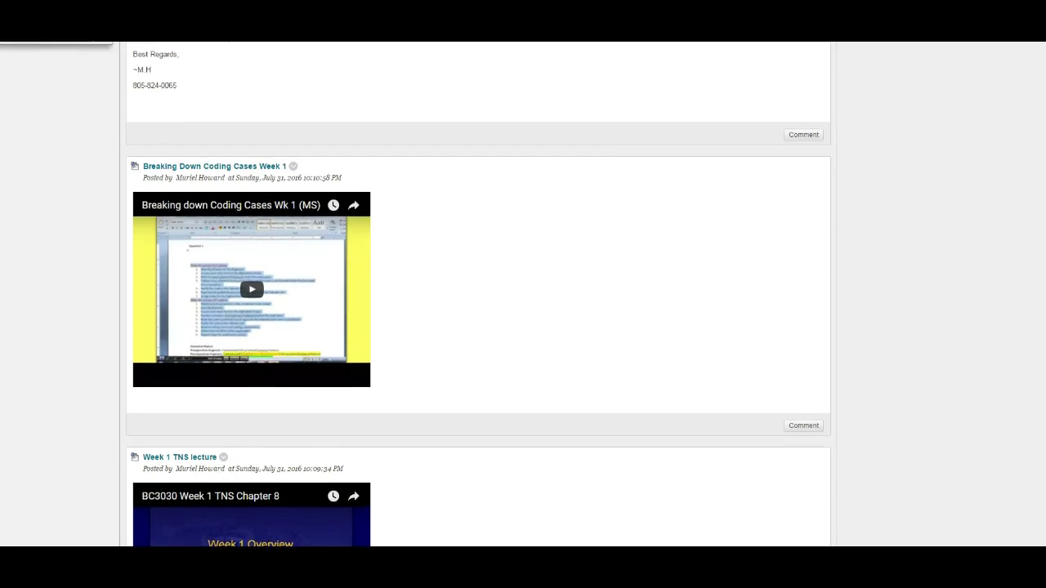
pyautogui.scroll(2, 478, 294)
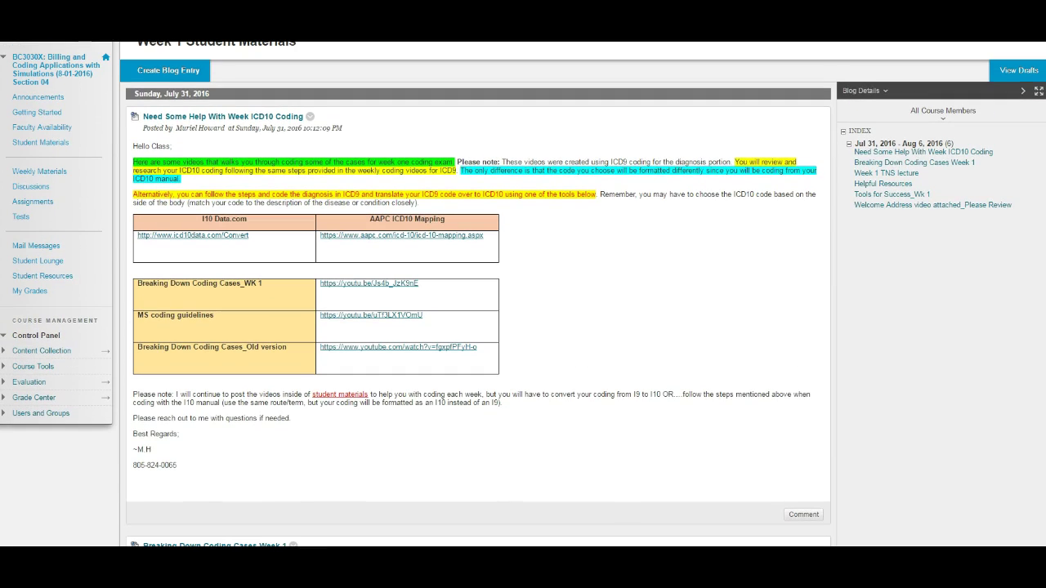
pyautogui.scroll(-2, 478, 294)
pyautogui.scroll(1, 478, 294)
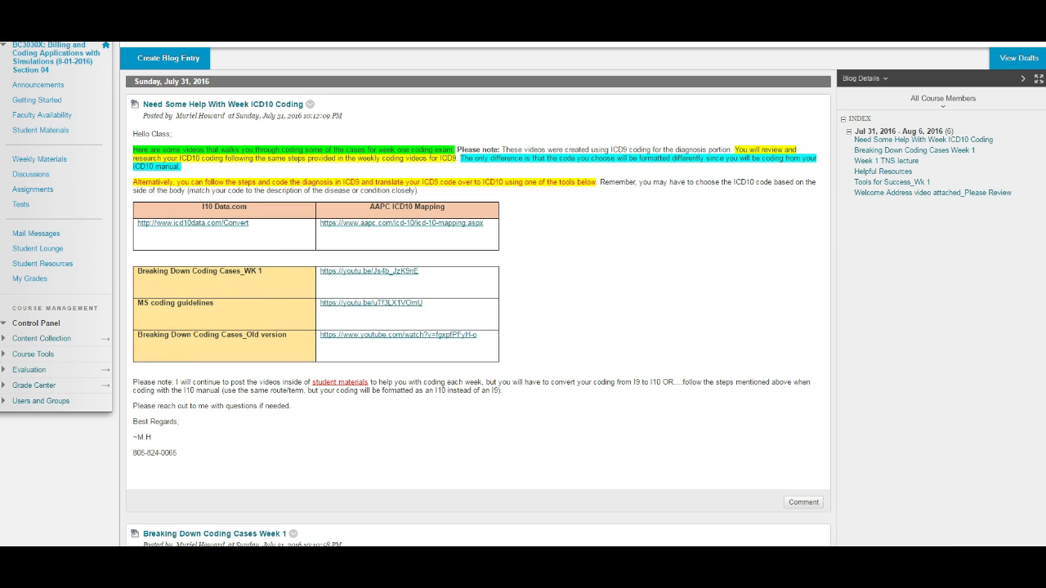
pyautogui.scroll(-7, 478, 294)
pyautogui.scroll(3, 478, 294)
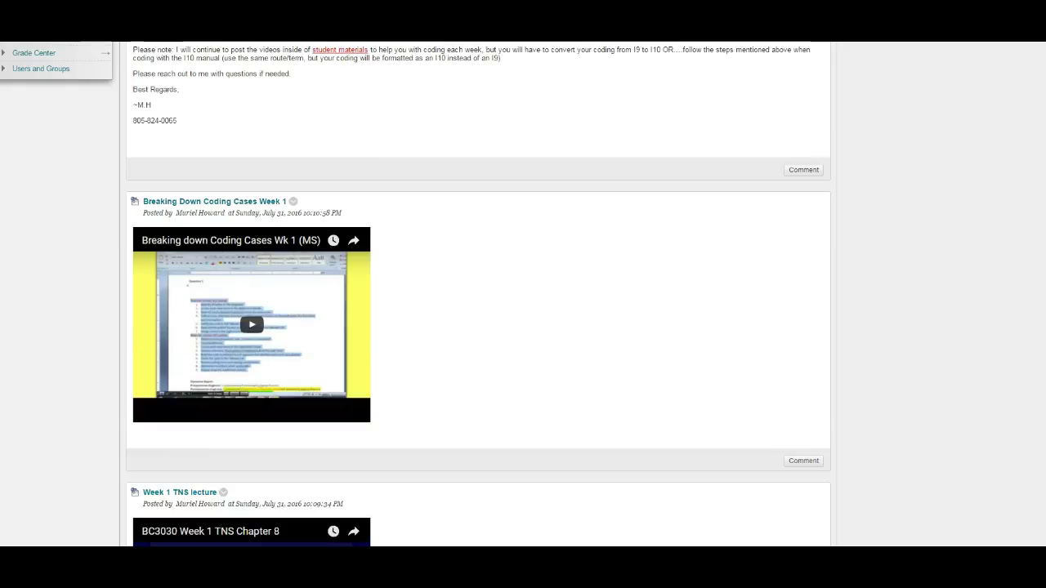
pyautogui.scroll(3, 478, 294)
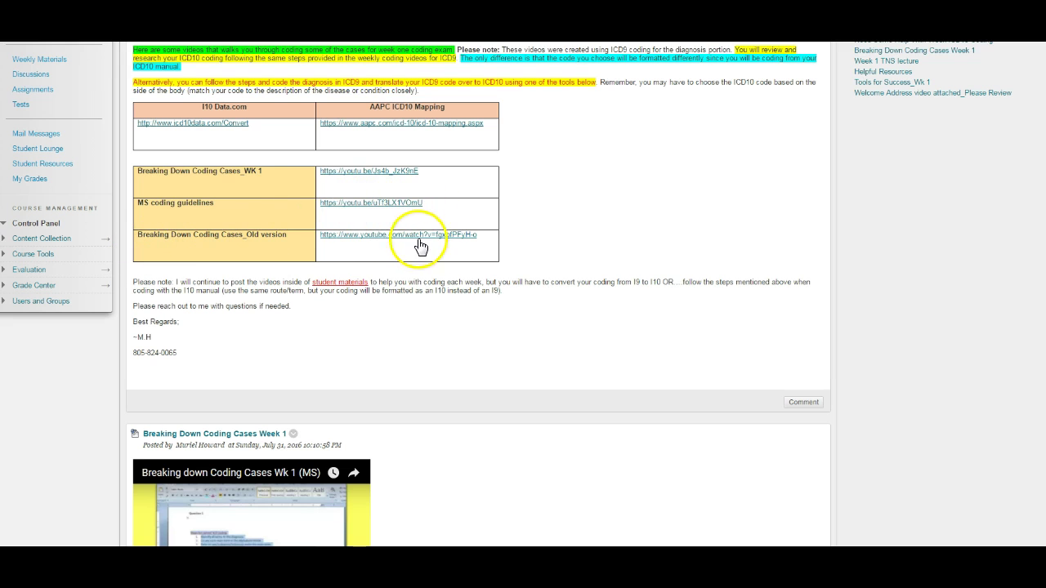
pyautogui.scroll(3, 523, 294)
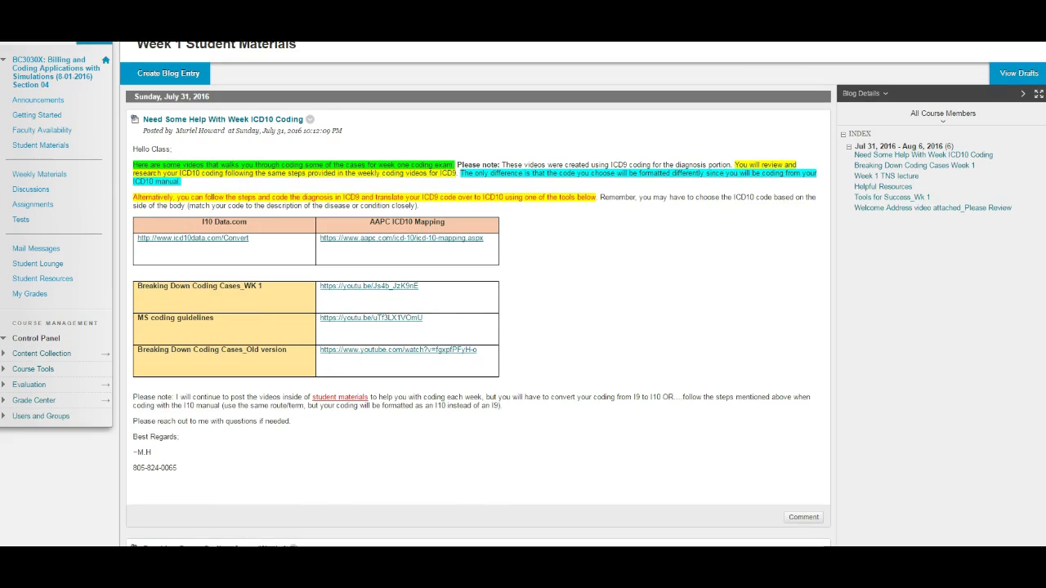
# Copy the full text of the Need Some Help With Week ICD10 Coding post into a new blank Word document, keeping its source formatting
pyautogui.moveTo(139, 150); pyautogui.dragTo(229, 482)
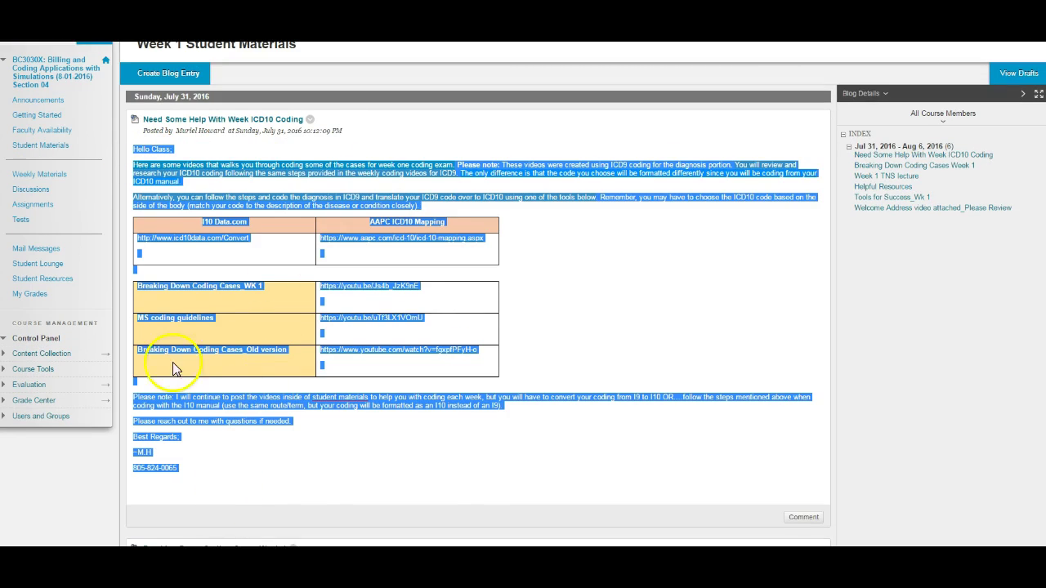
pyautogui.rightClick(325, 198)
pyautogui.click(347, 206)
pyautogui.hotkey('alt', 'Tab')
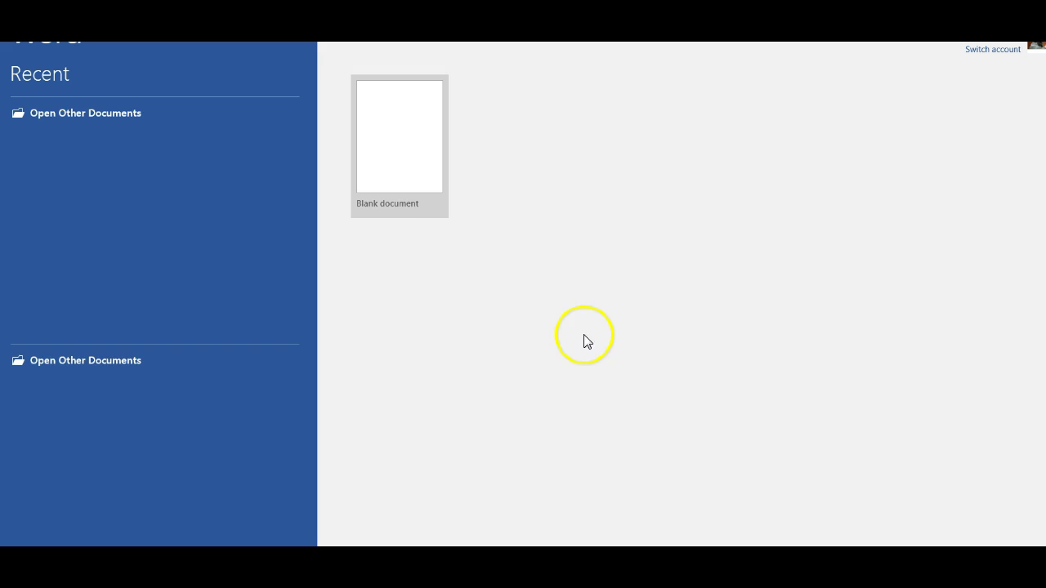
pyautogui.click(426, 185)
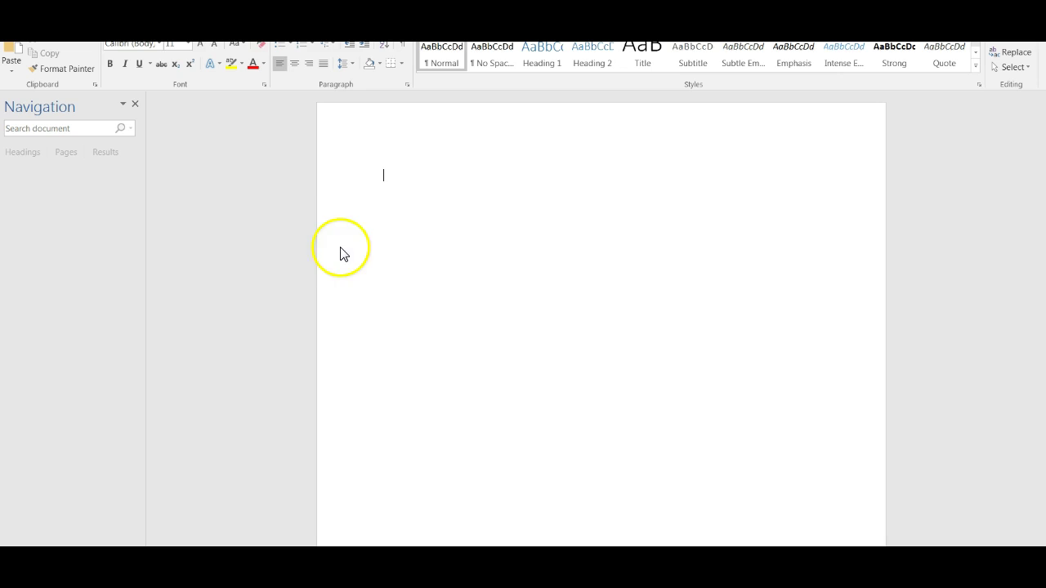
pyautogui.rightClick(381, 186)
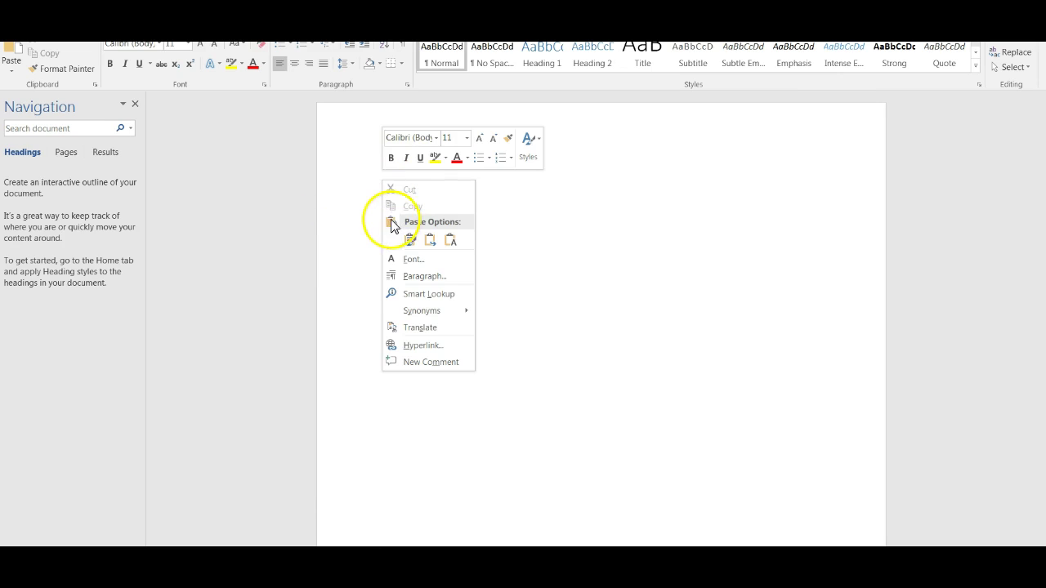
pyautogui.click(409, 240)
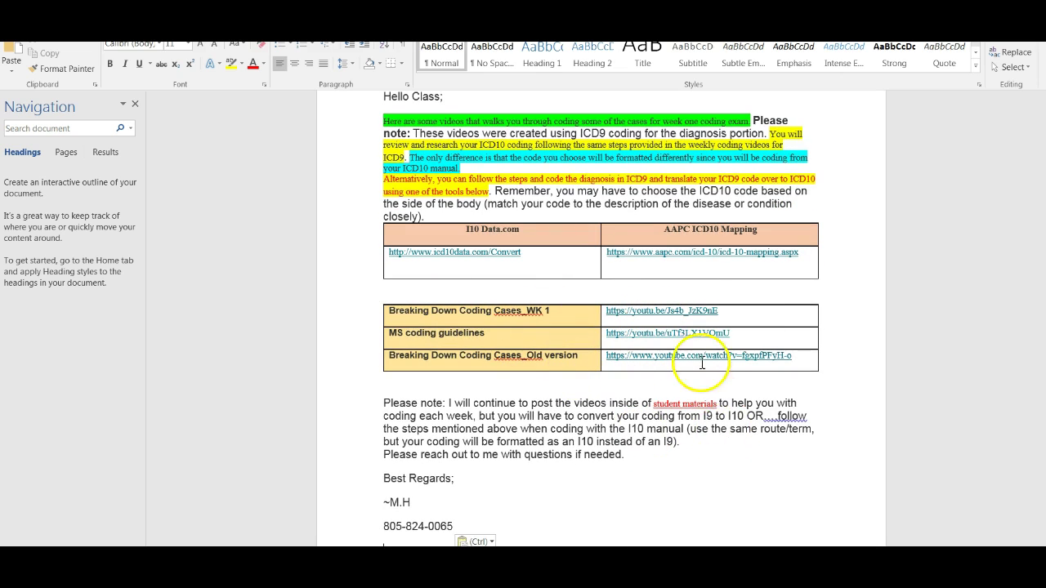
pyautogui.moveTo(384, 120); pyautogui.dragTo(621, 209)
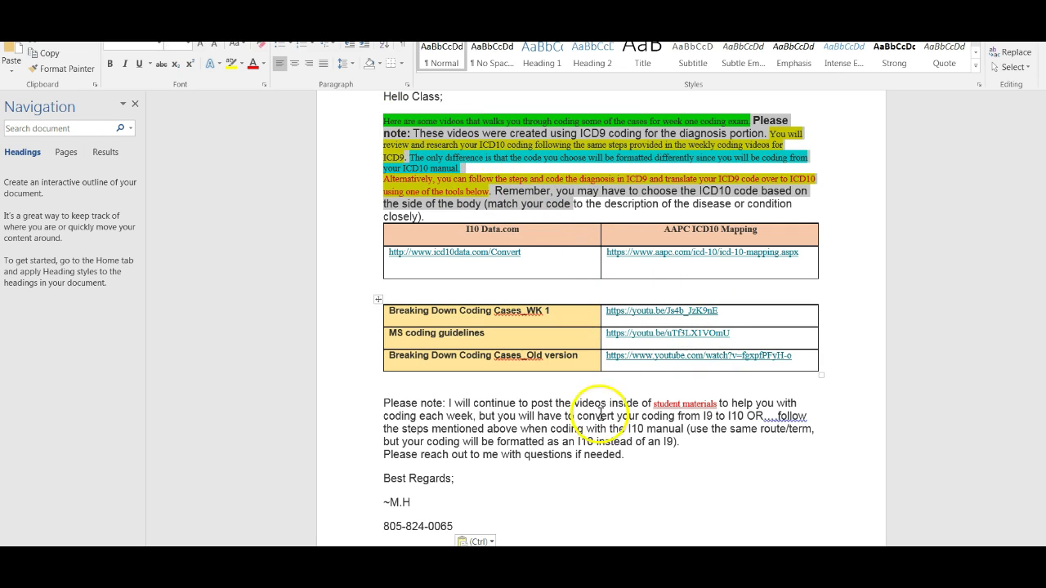
# Save the document in the Resources folder under BC3020, Week One, with a file name beginning "videos and"
pyautogui.hotkey('alt', 'f')
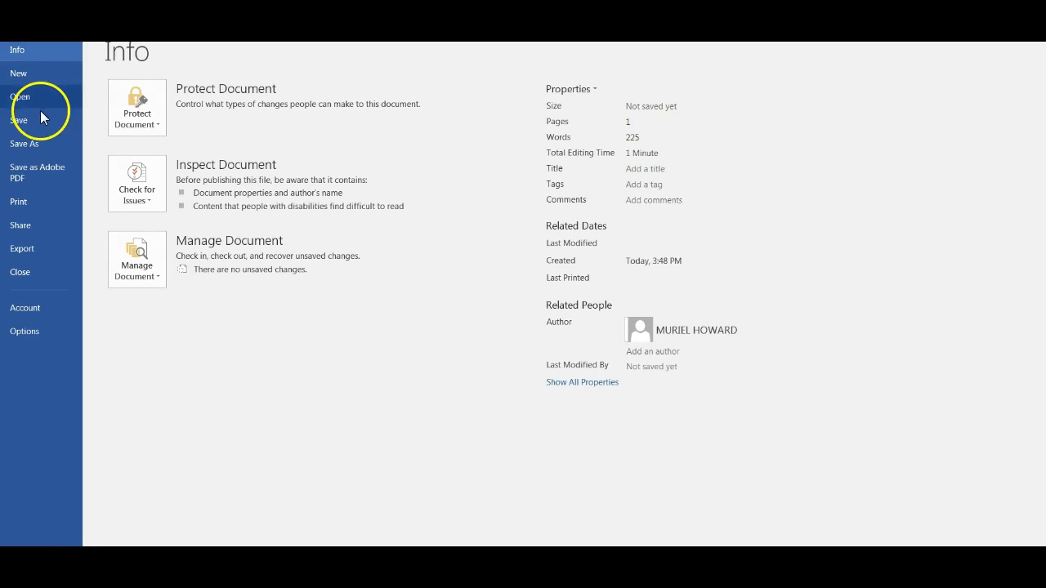
pyautogui.click(24, 143)
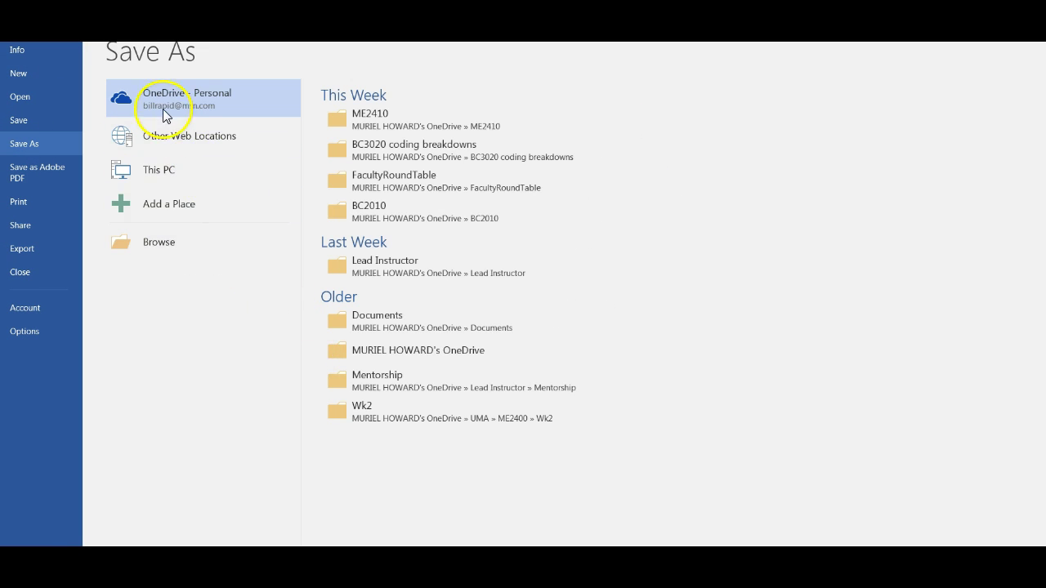
pyautogui.click(149, 174)
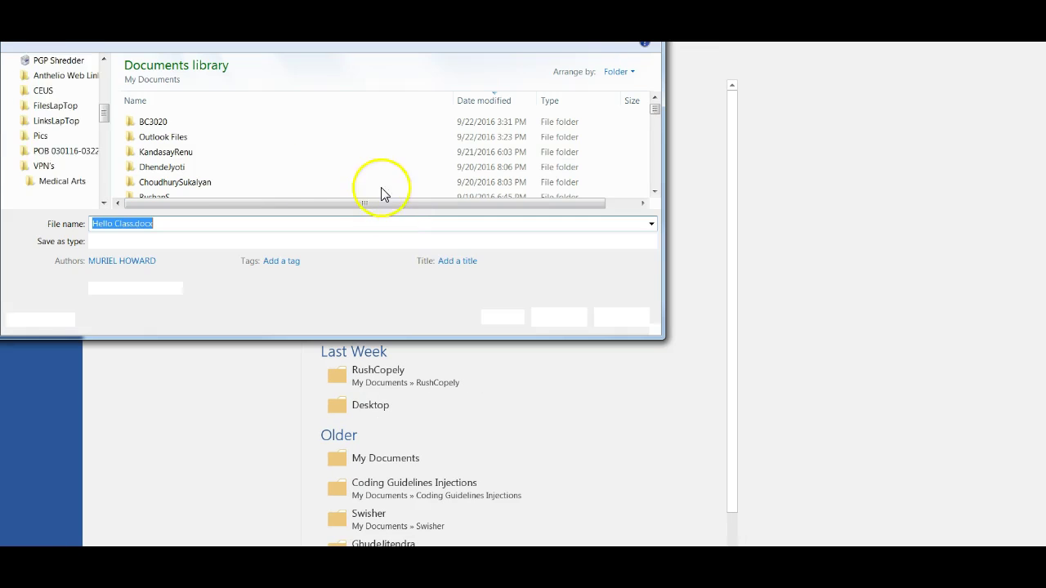
pyautogui.doubleClick(141, 123)
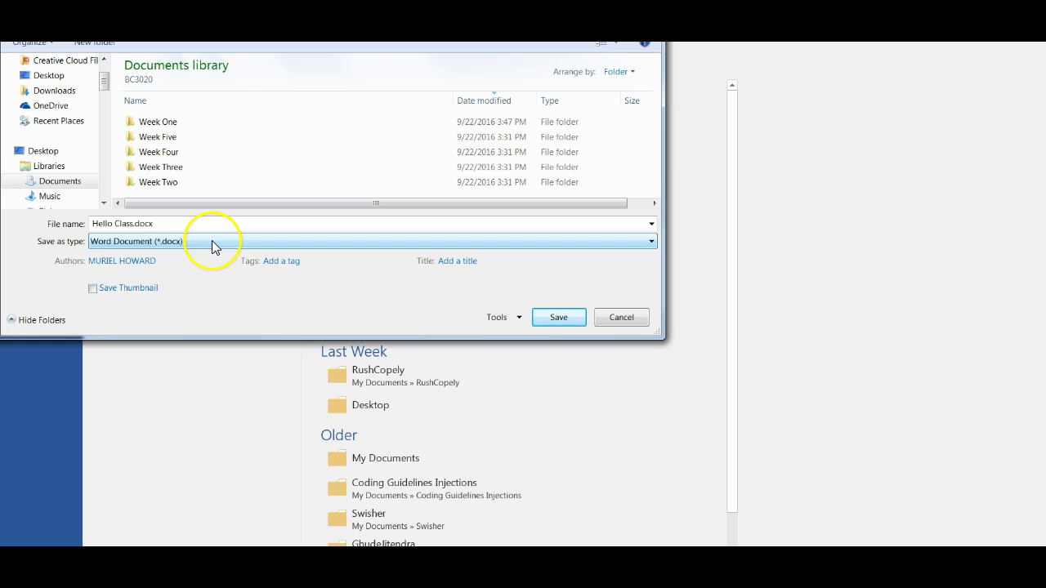
pyautogui.doubleClick(167, 122)
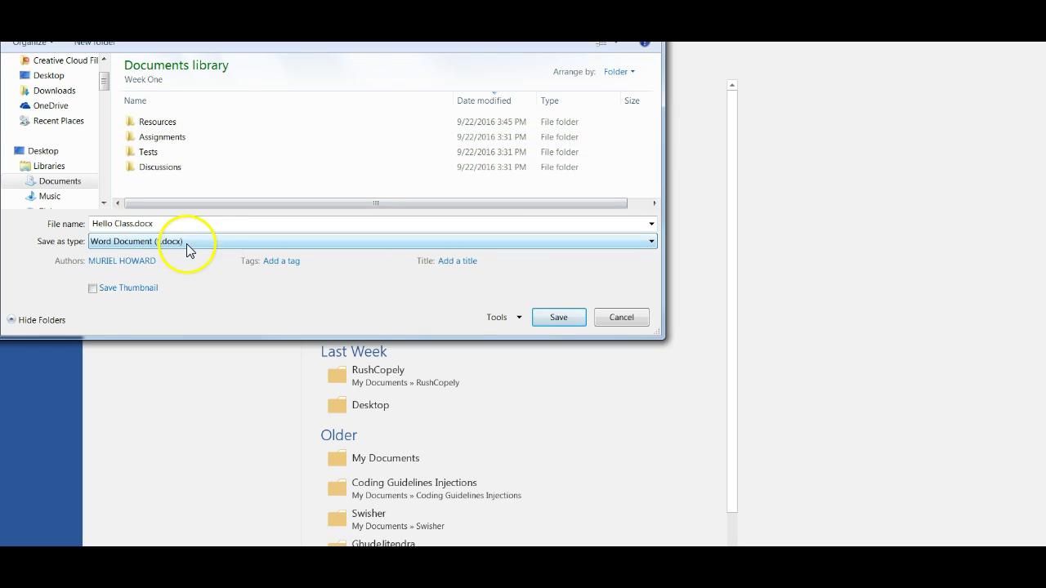
pyautogui.click(161, 123)
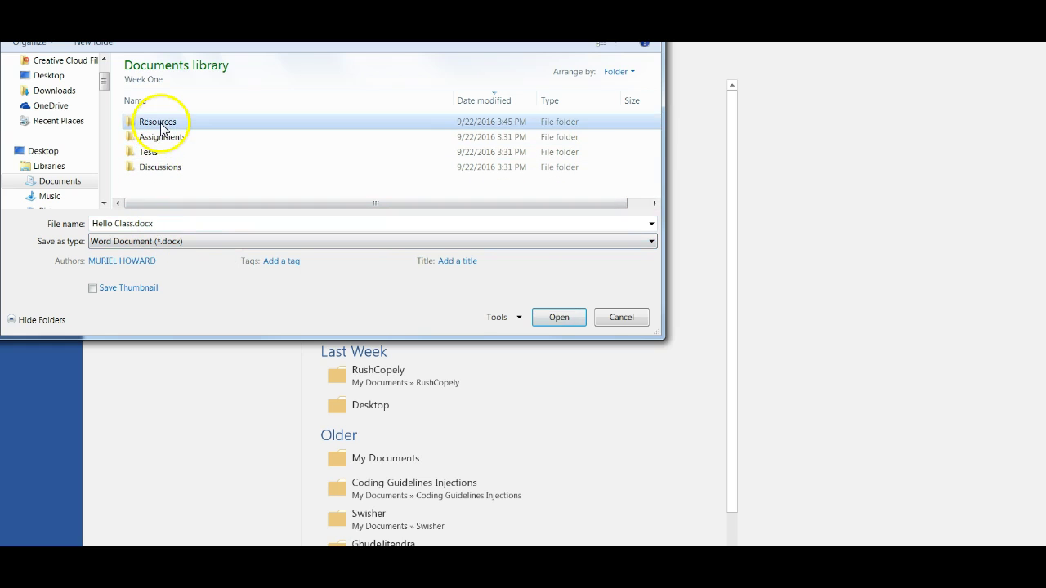
pyautogui.doubleClick(161, 123)
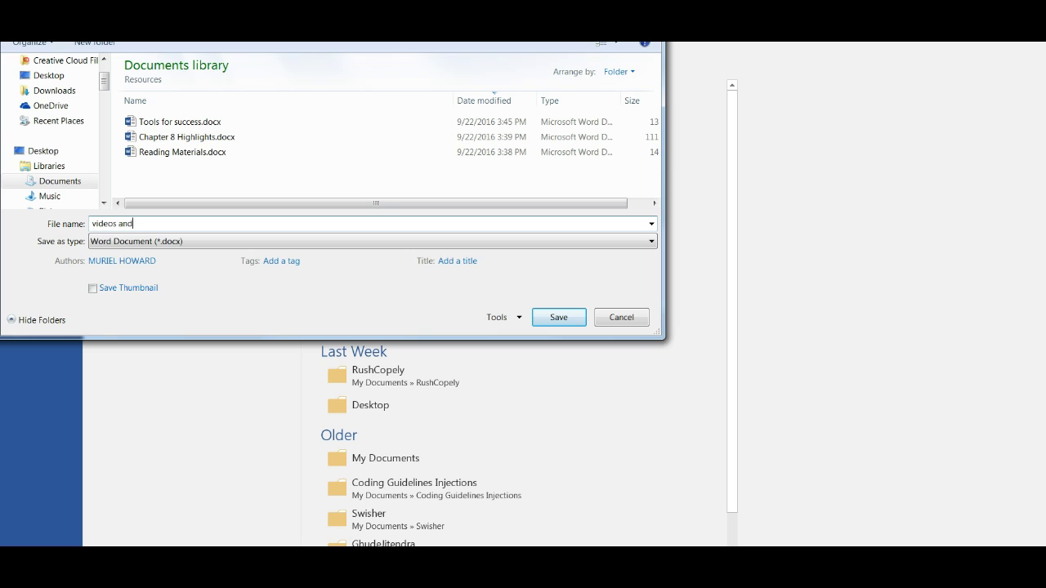
pyautogui.click(557, 318)
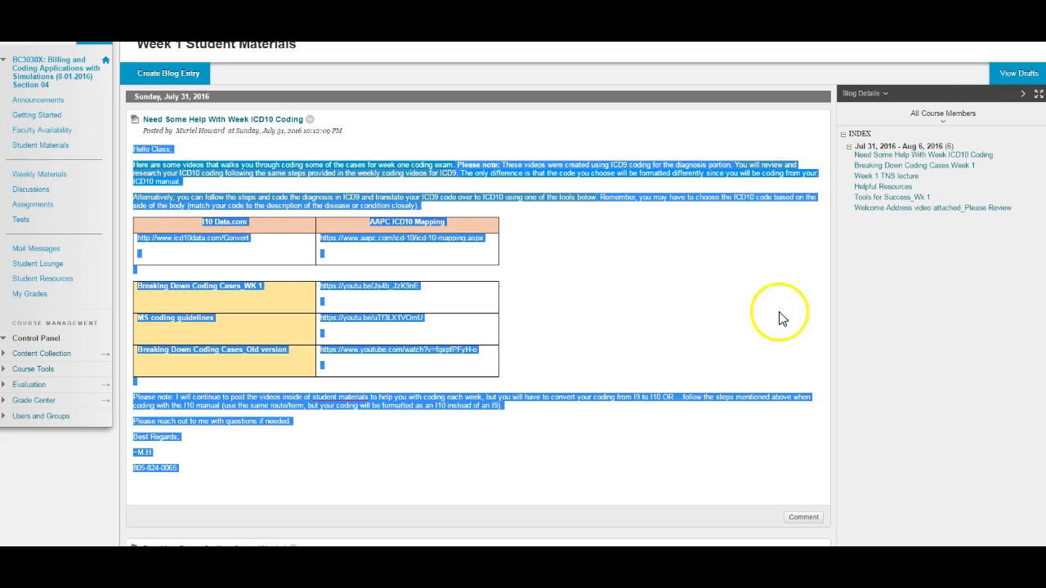
# Download the Week 1 - Assignment worksheet from the course's Assignments page in the browser and open it in Word
pyautogui.click(597, 264)
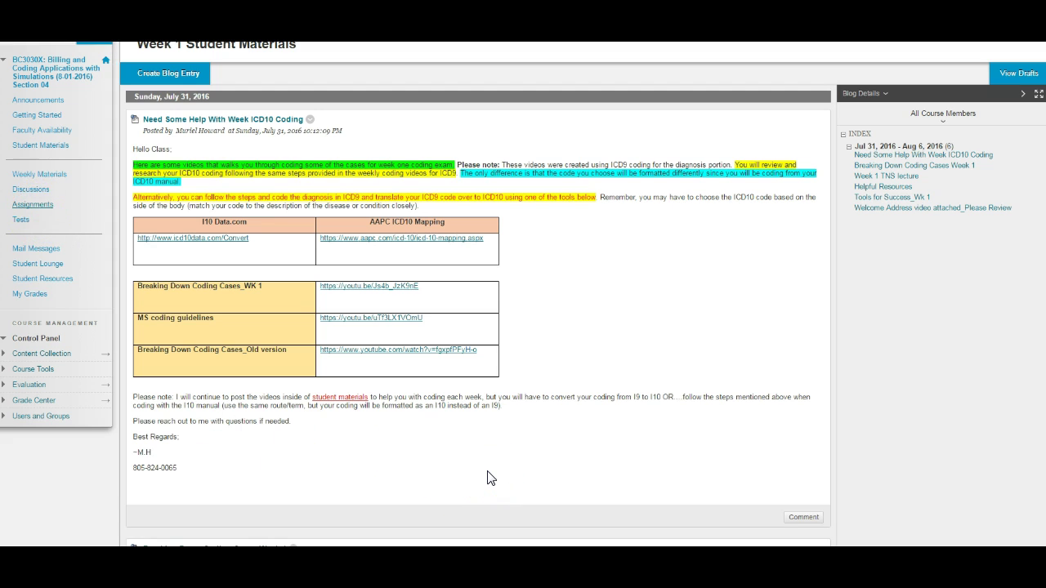
pyautogui.click(32, 204)
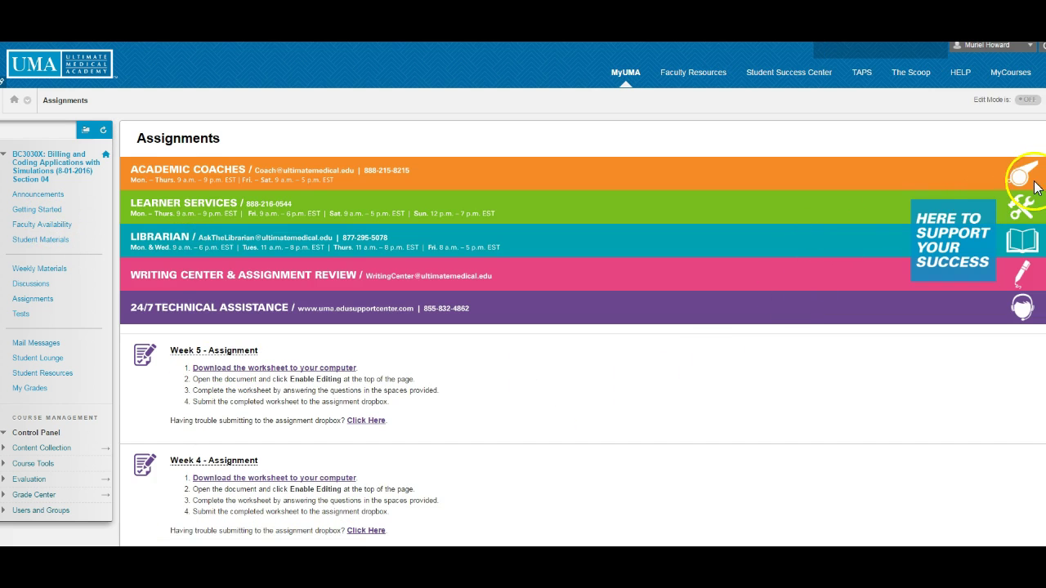
pyautogui.scroll(-8, 582, 327)
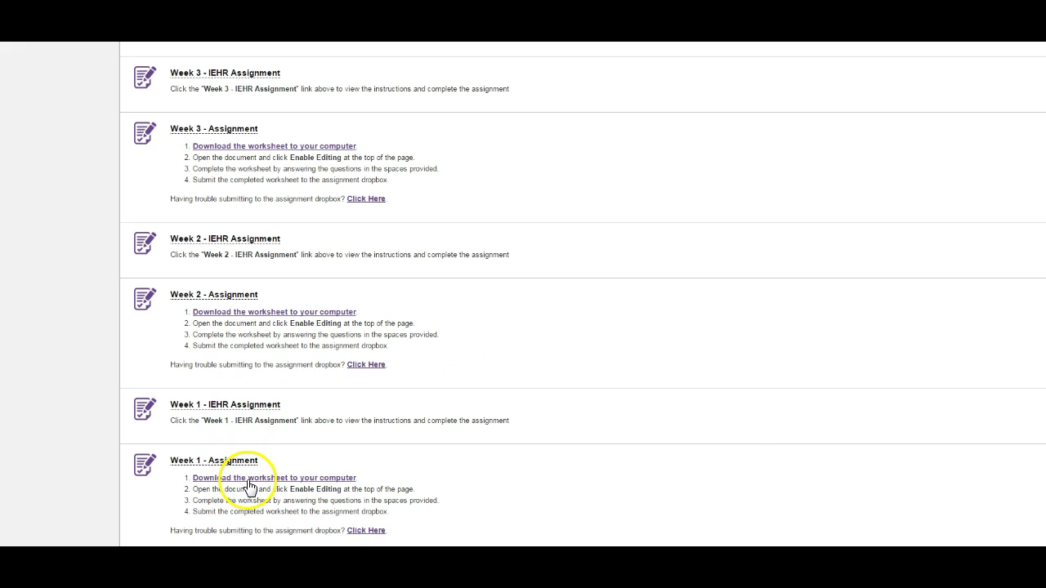
pyautogui.click(250, 478)
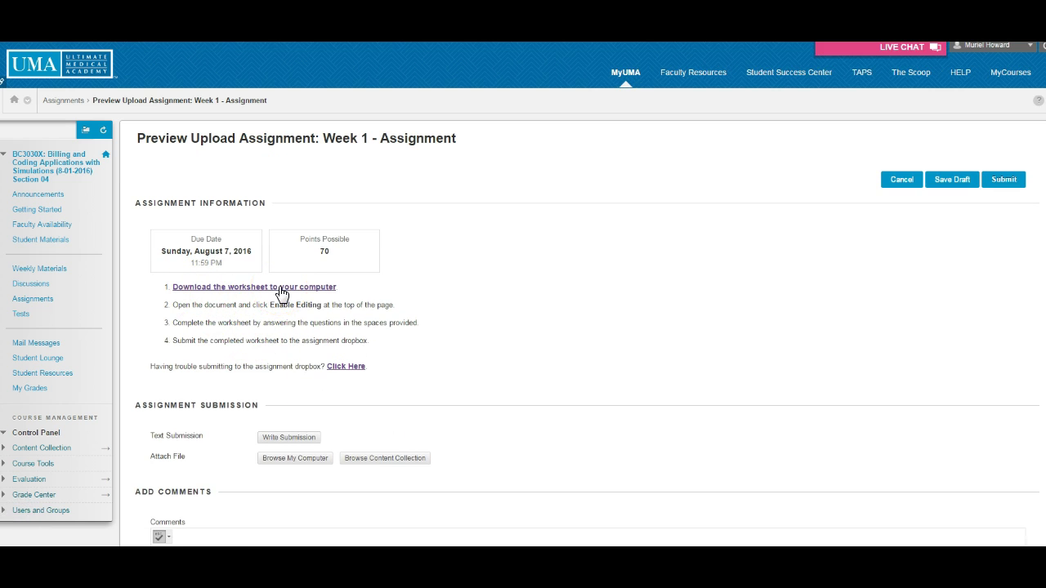
pyautogui.click(179, 562)
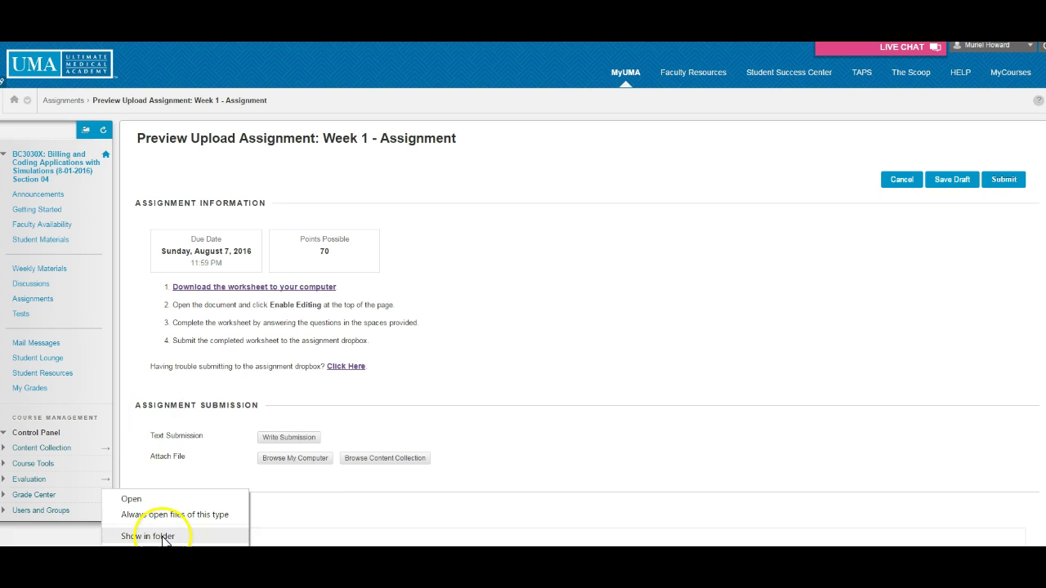
pyautogui.click(131, 500)
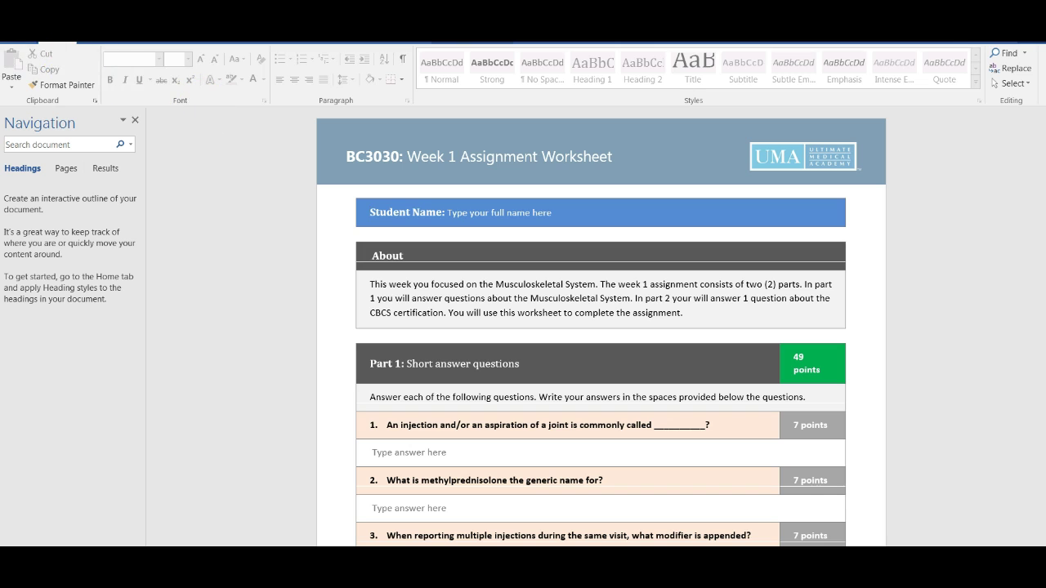
# Save the Week 1 assignment worksheet in the Assignments folder under BC3020, Week One, keeping its file name
pyautogui.hotkey('alt', 'f')
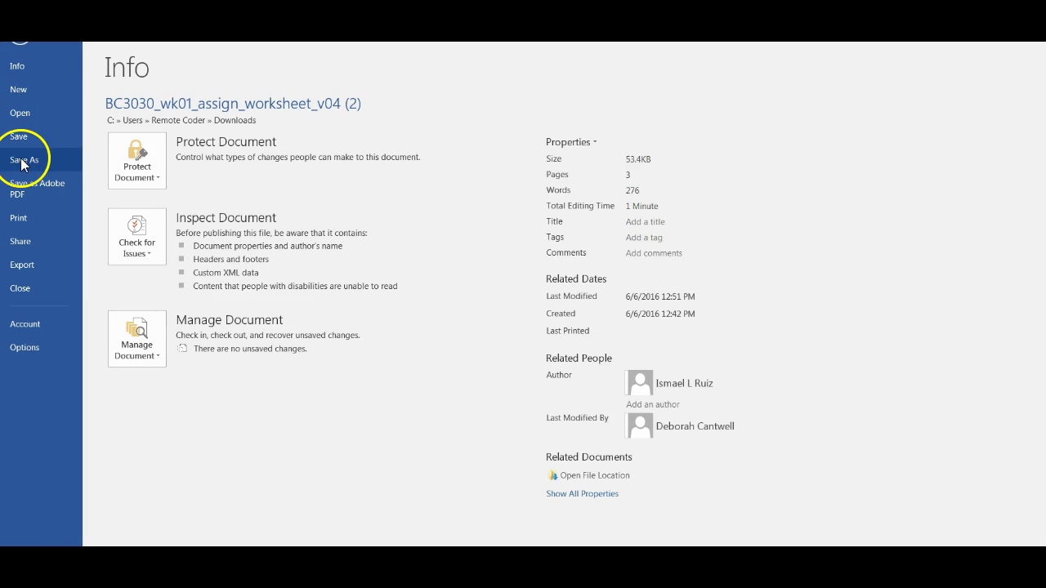
pyautogui.click(22, 161)
pyautogui.doubleClick(148, 186)
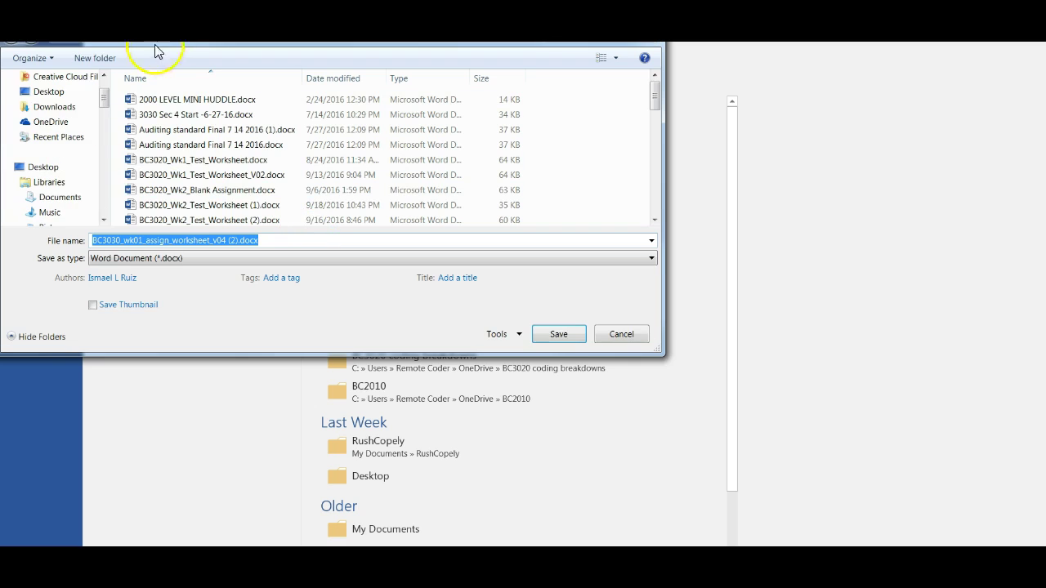
pyautogui.scroll(2, 82, 93)
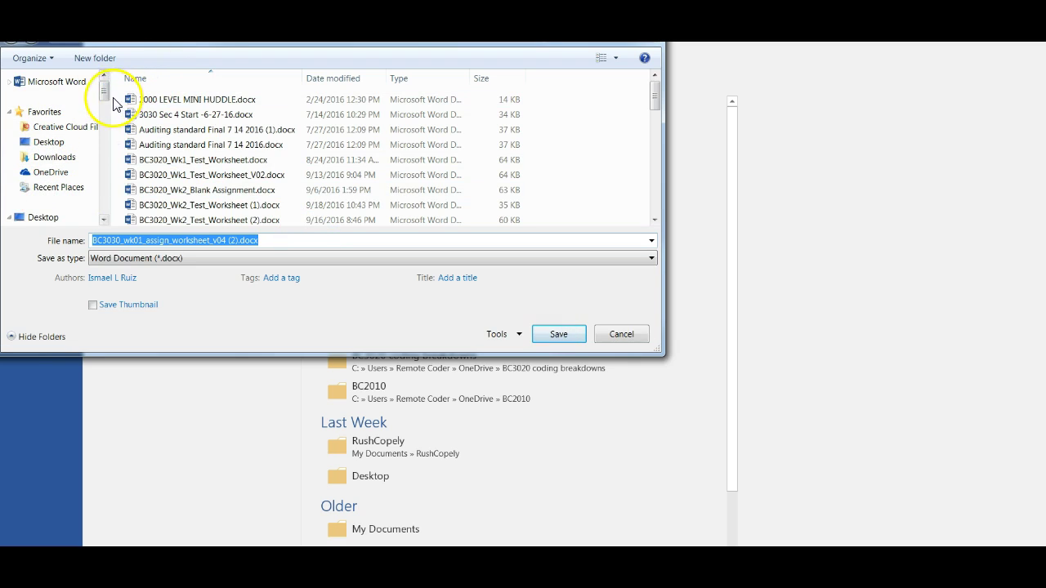
pyautogui.scroll(-2, 105, 106)
pyautogui.click(49, 182)
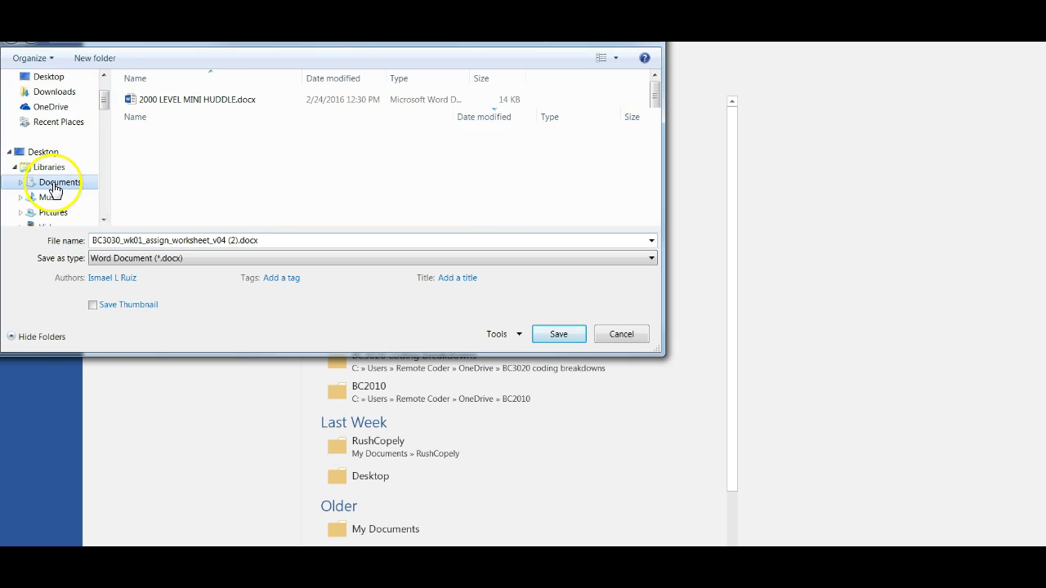
pyautogui.doubleClick(154, 139)
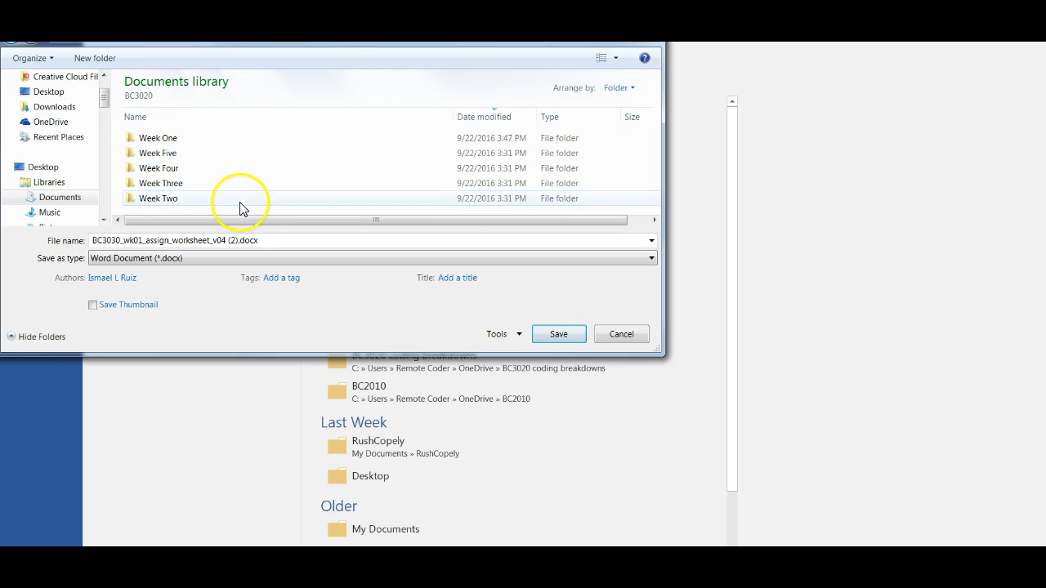
pyautogui.doubleClick(163, 138)
pyautogui.press('a')
pyautogui.press('Return')
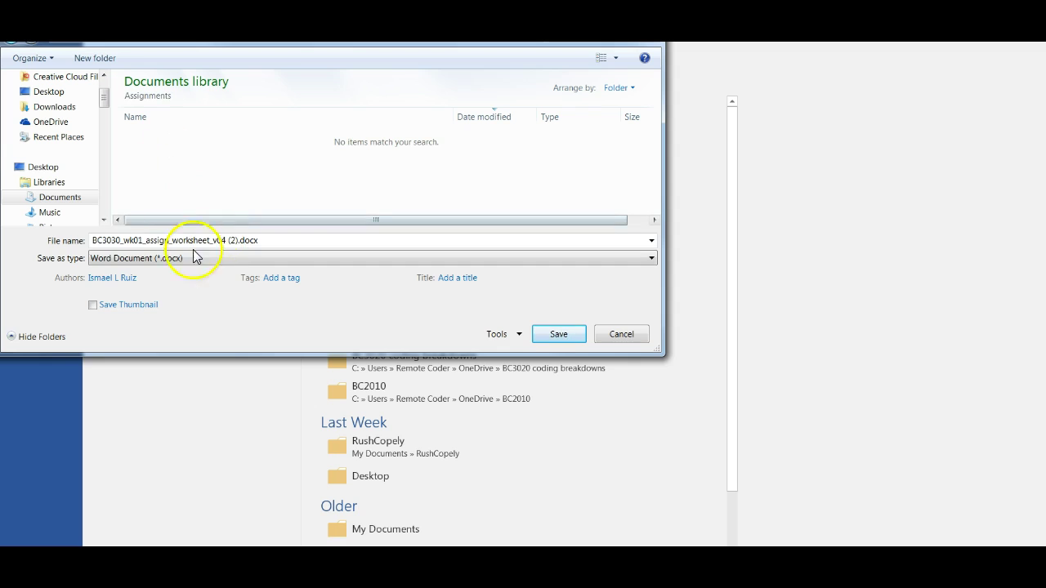
pyautogui.click(558, 334)
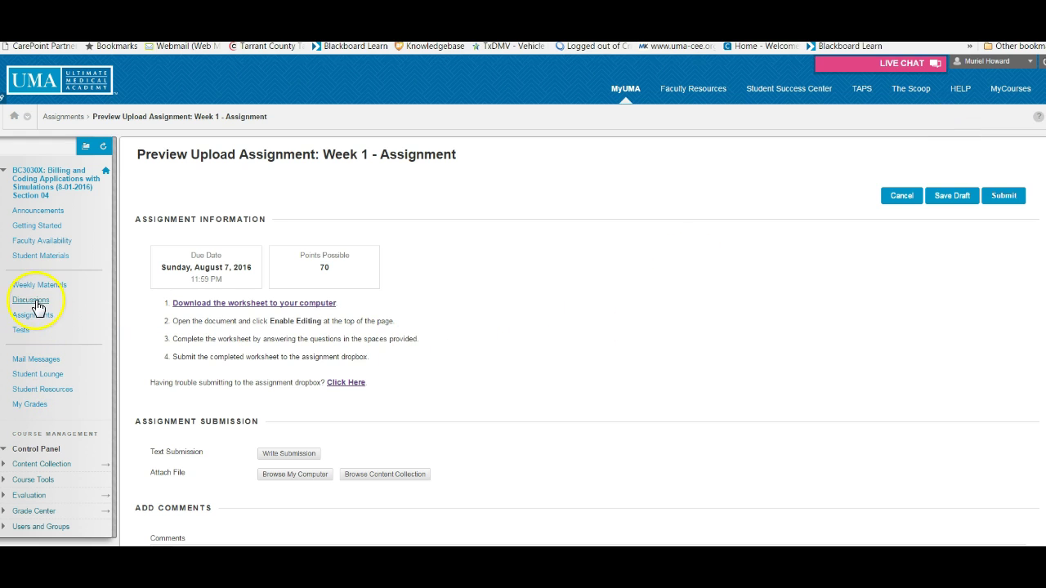
# Download the Week 1 - Study Guide from the course's Tests page in the browser and open it in Word for editing
pyautogui.click(20, 331)
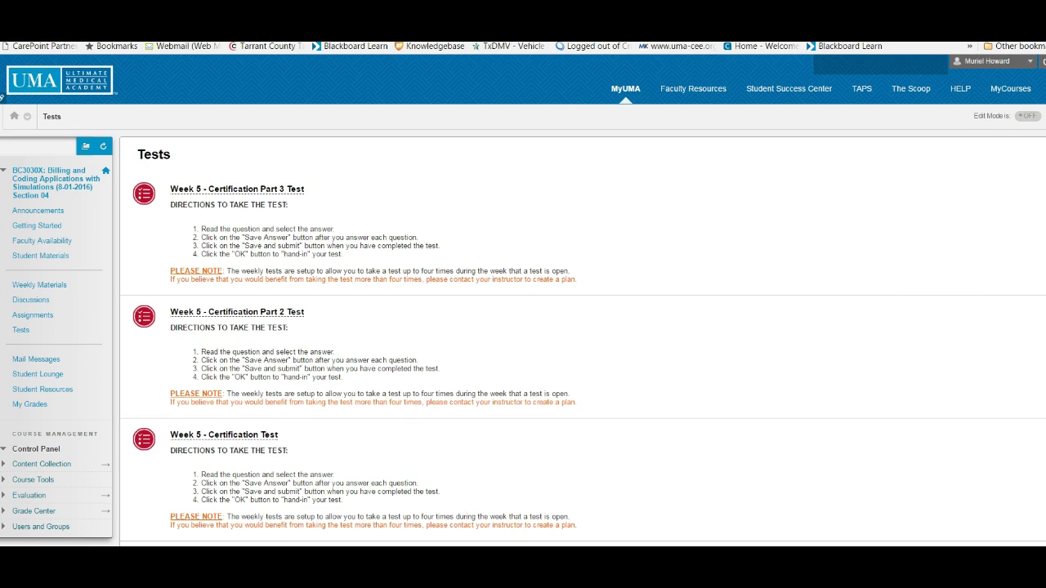
pyautogui.scroll(-15, 522, 299)
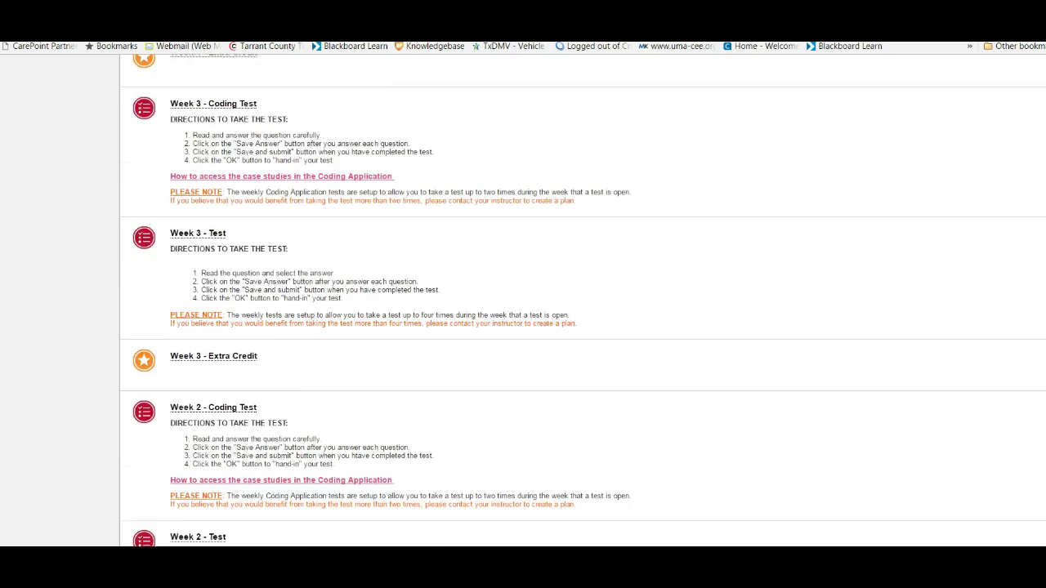
pyautogui.scroll(-3, 582, 301)
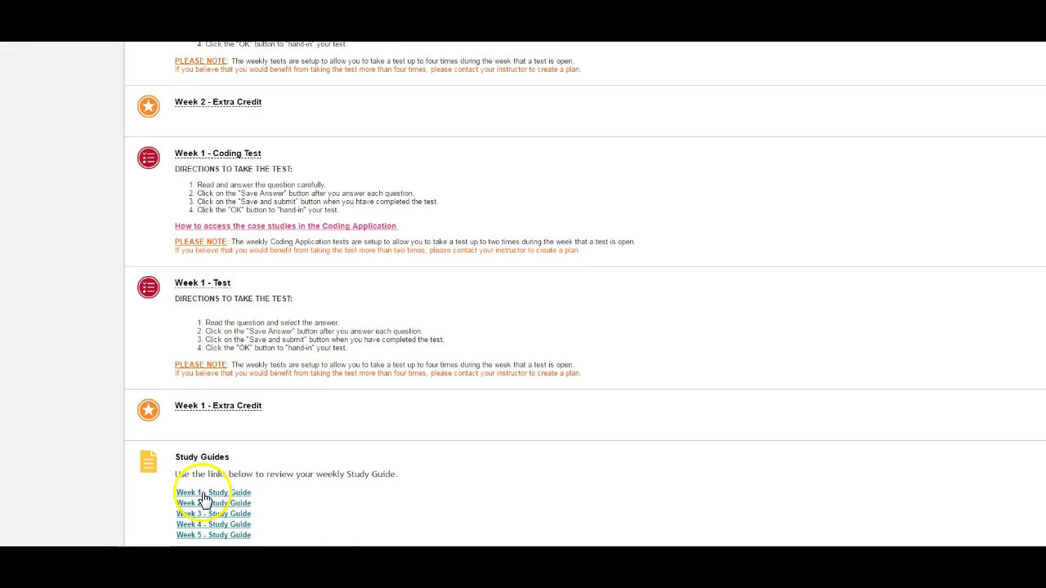
pyautogui.click(201, 494)
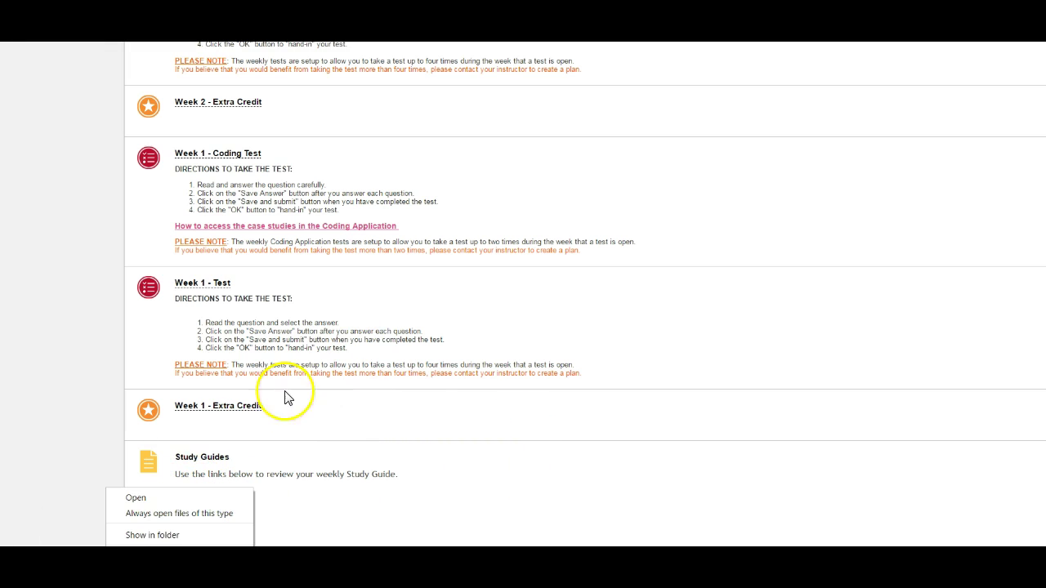
pyautogui.click(145, 498)
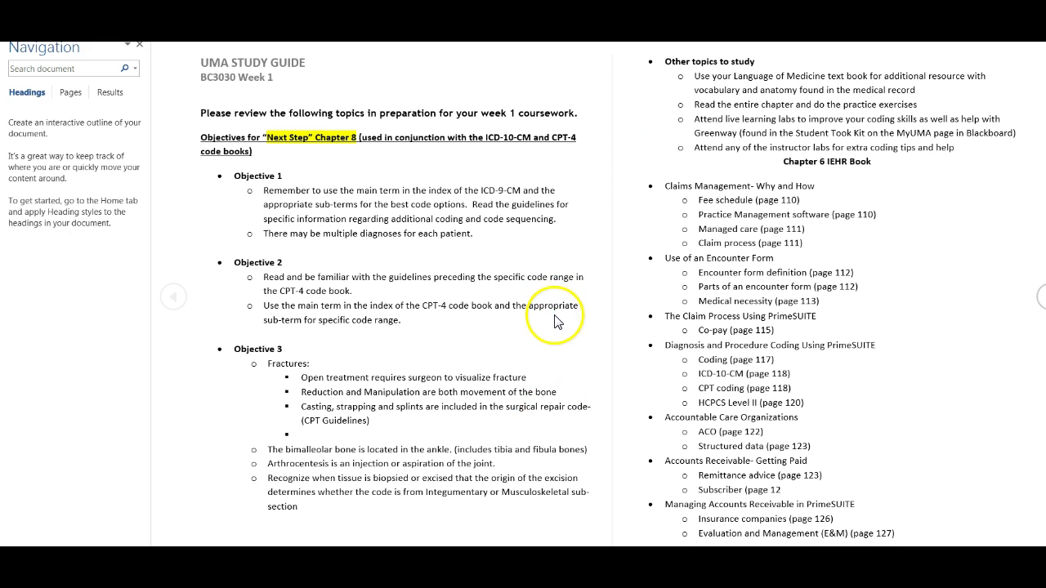
pyautogui.press('Escape')
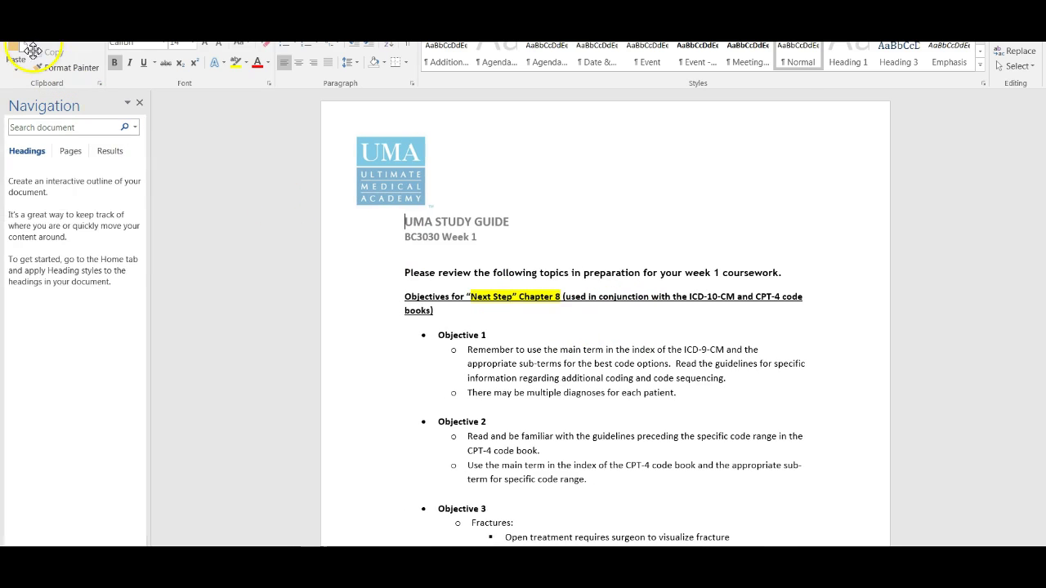
# Save the study guide as a Word document in the Resources folder under BC3020, Week One, keeping its file name
pyautogui.click(20, 43)
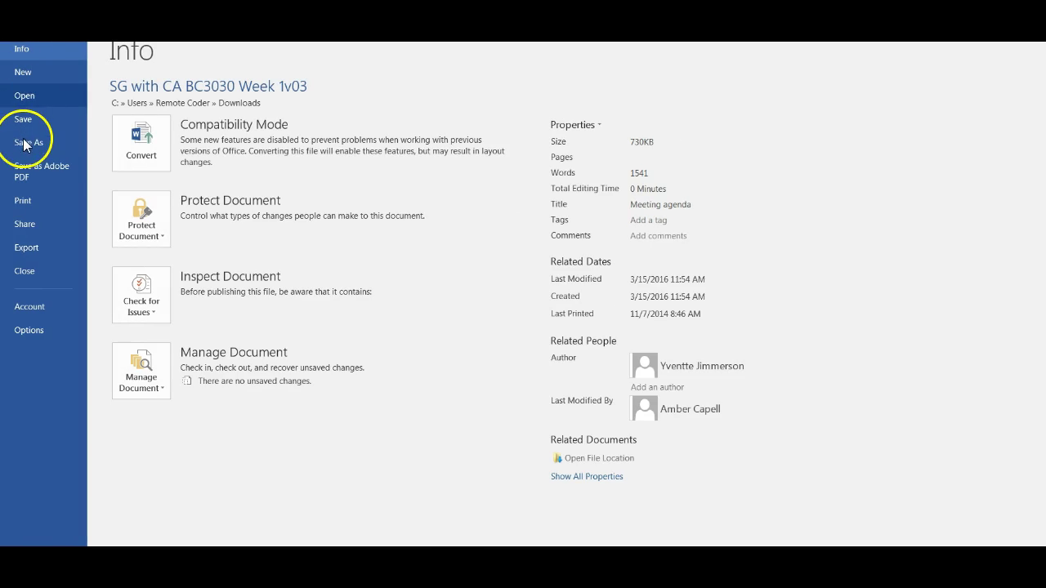
pyautogui.click(24, 144)
pyautogui.doubleClick(143, 168)
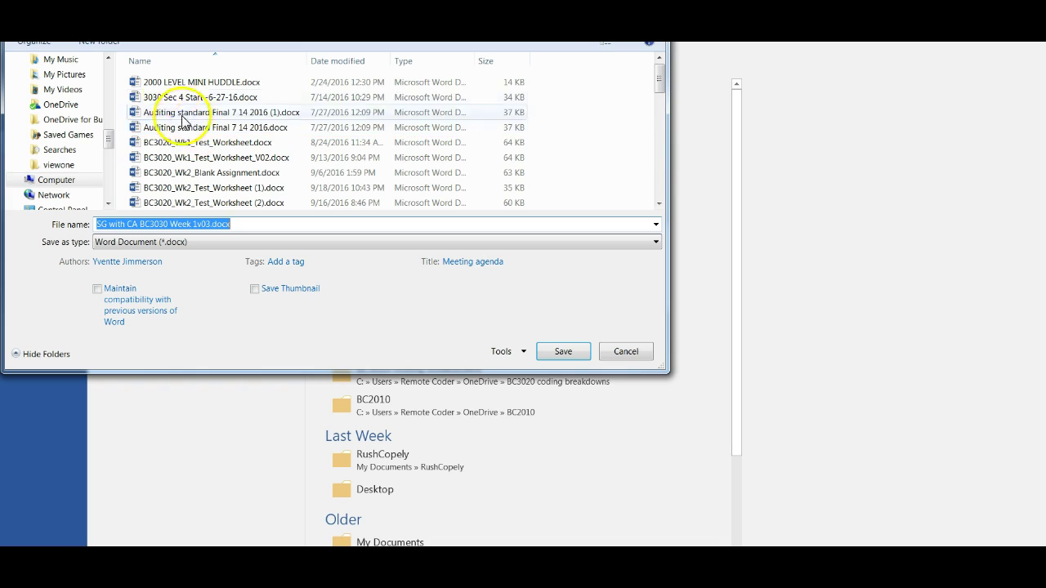
pyautogui.scroll(8, 106, 139)
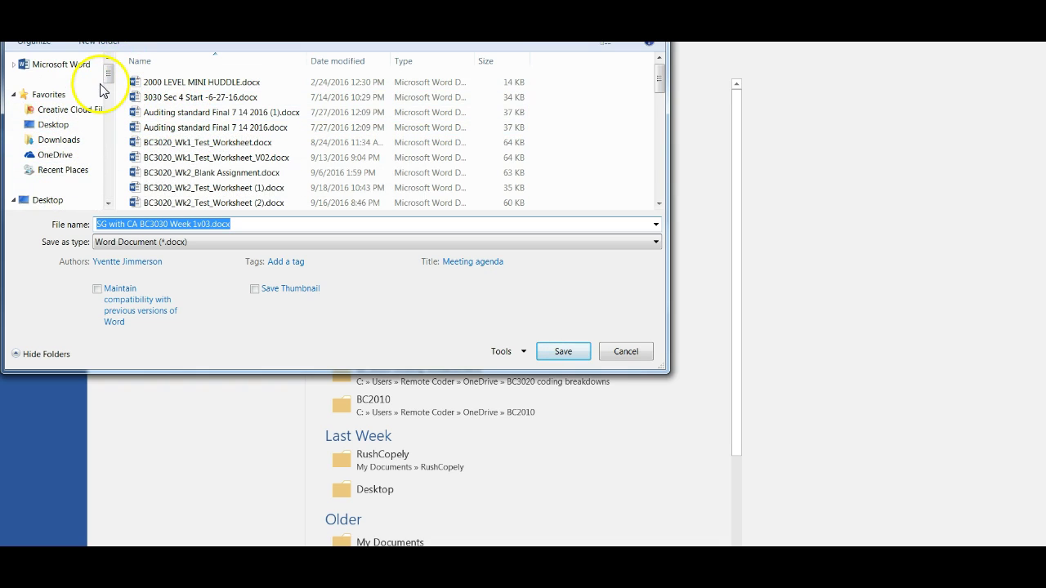
pyautogui.scroll(-2, 107, 86)
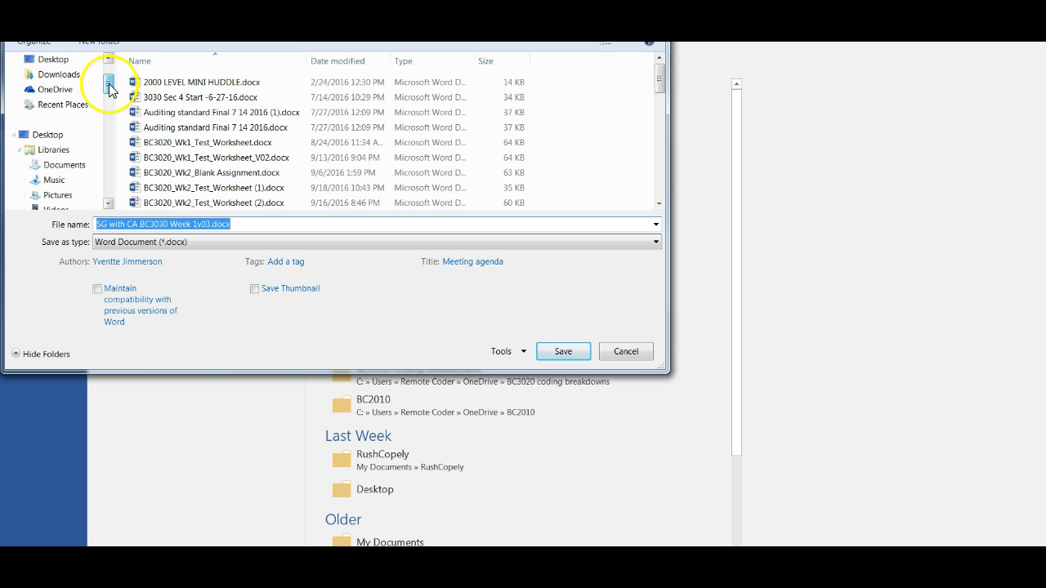
pyautogui.click(72, 155)
pyautogui.doubleClick(140, 120)
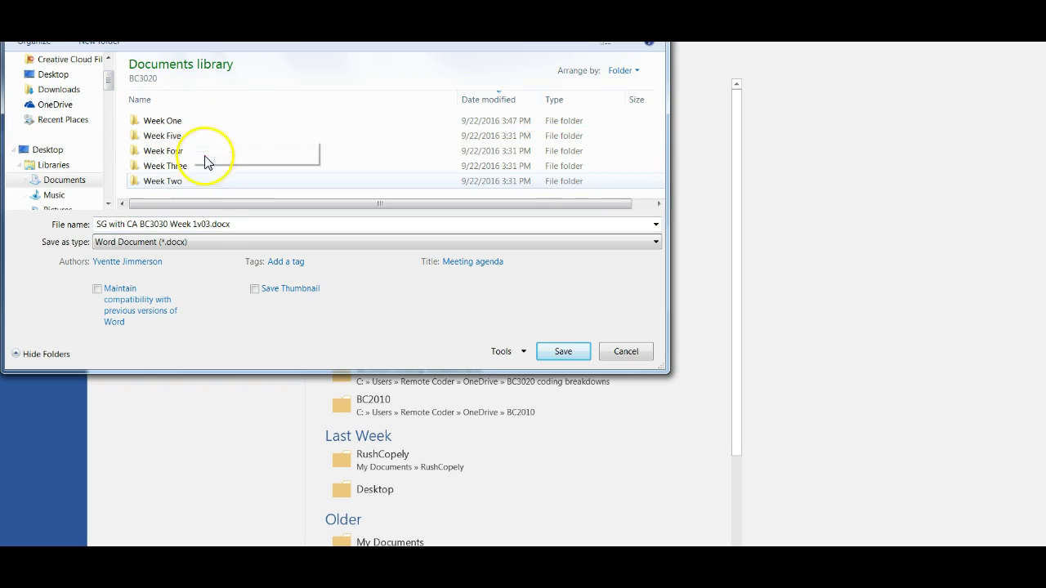
pyautogui.doubleClick(172, 122)
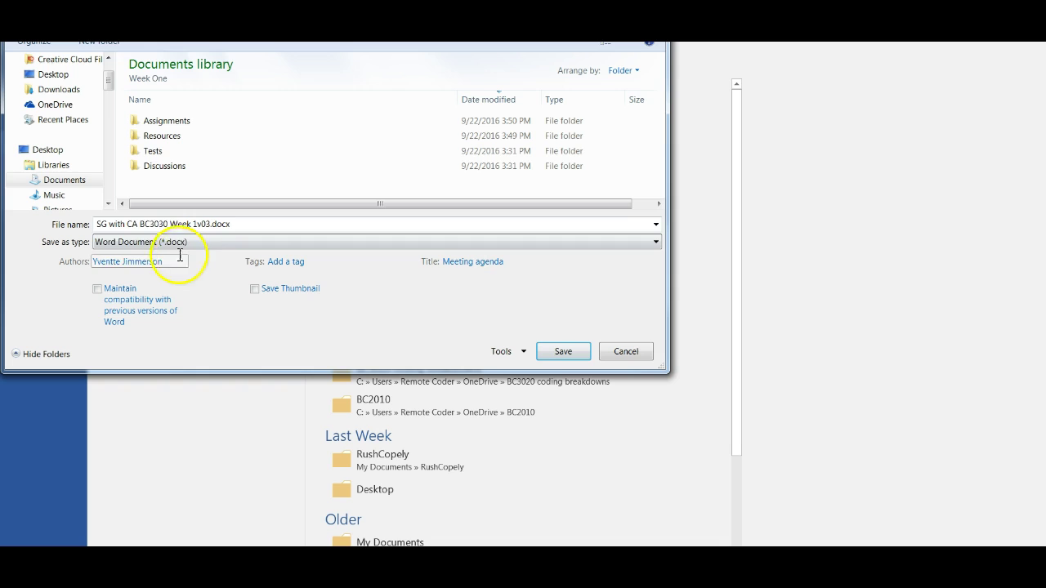
pyautogui.doubleClick(159, 136)
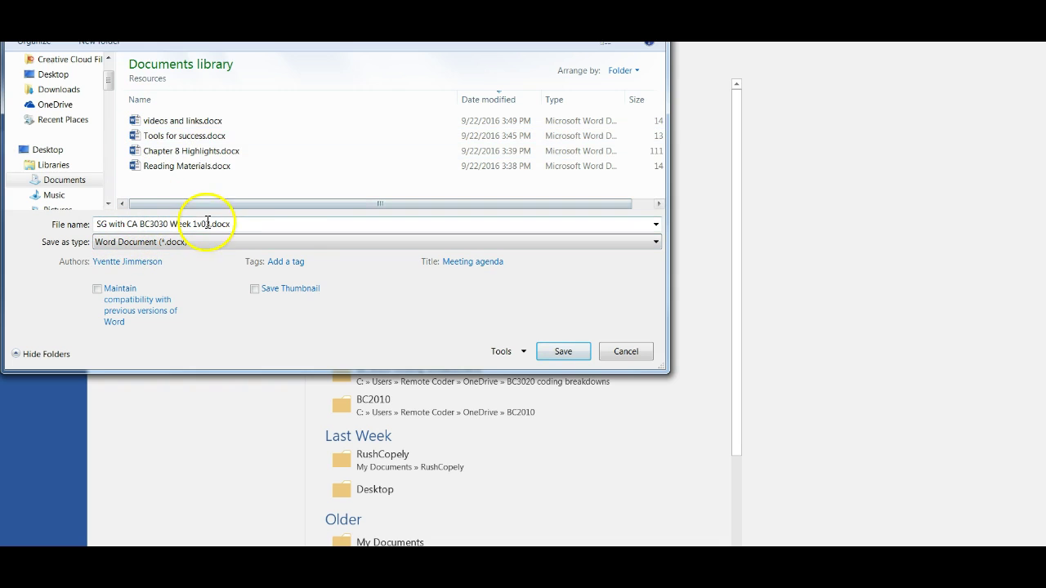
pyautogui.click(562, 353)
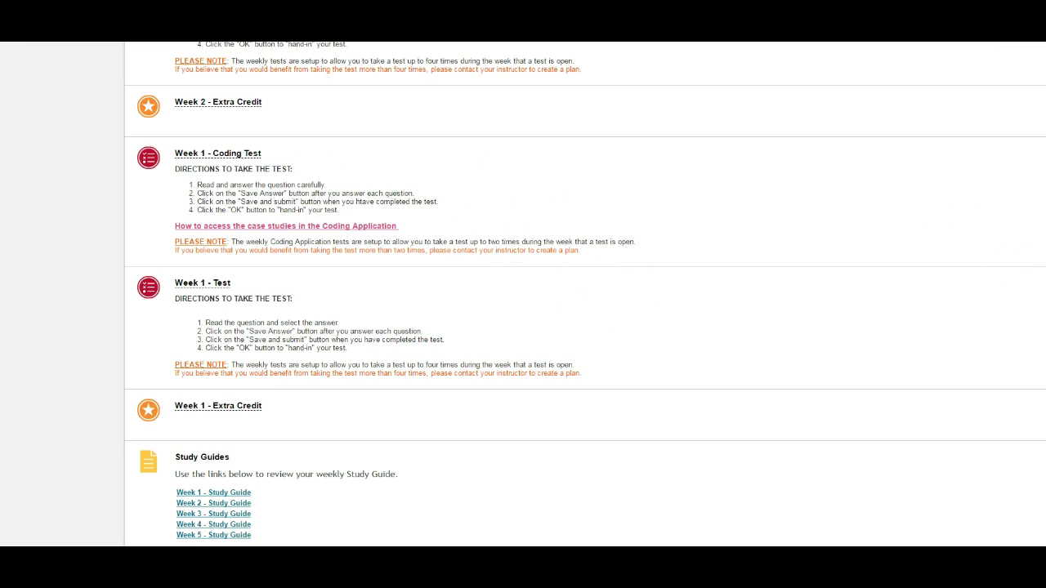
# Open the Week 1 - TNS Discussion instructions from the course's Discussions page in the browser
pyautogui.scroll(20, 585, 294)
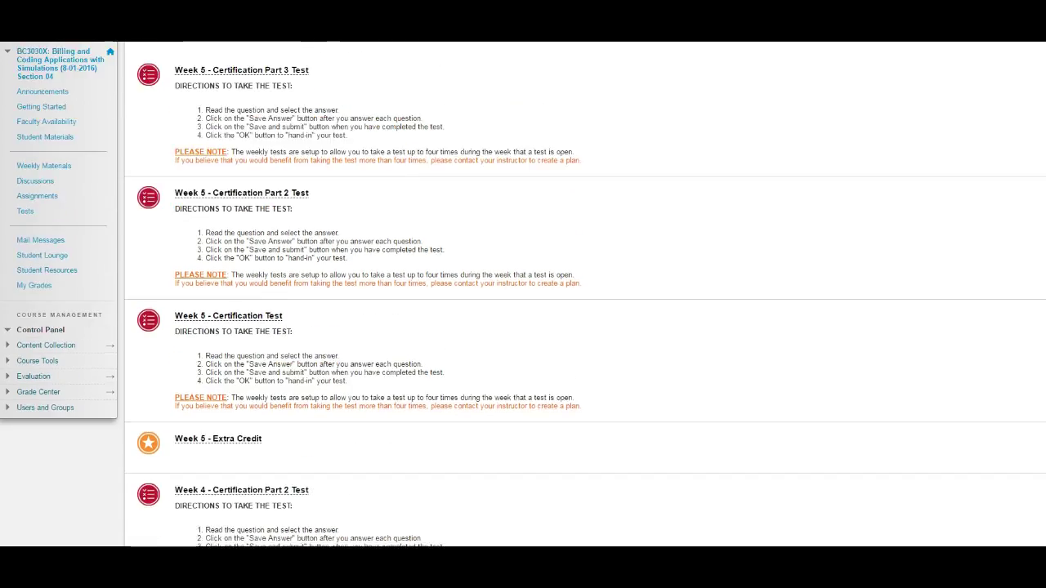
pyautogui.scroll(2, 523, 294)
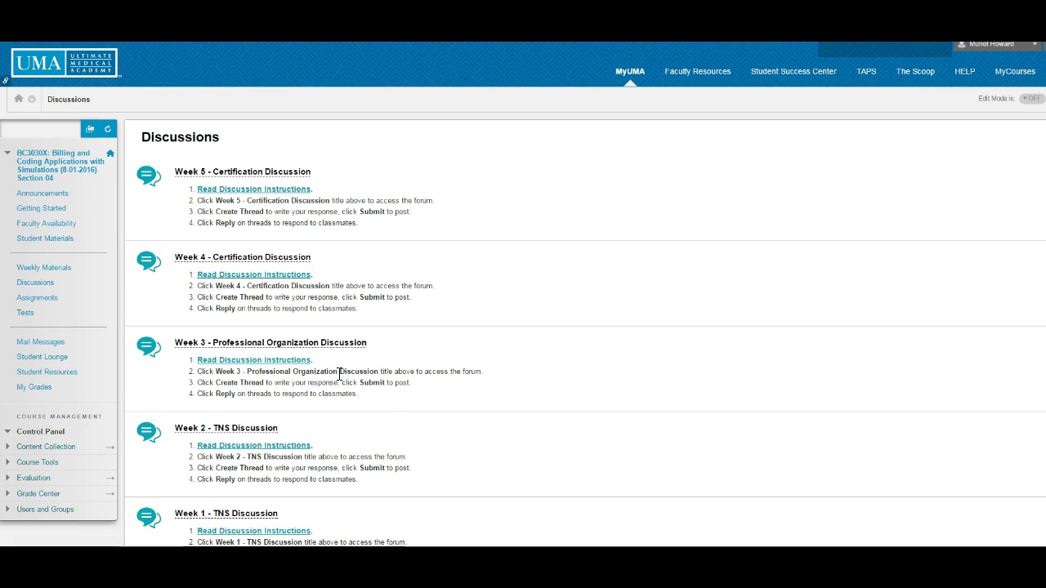
pyautogui.scroll(-1, 1040, 189)
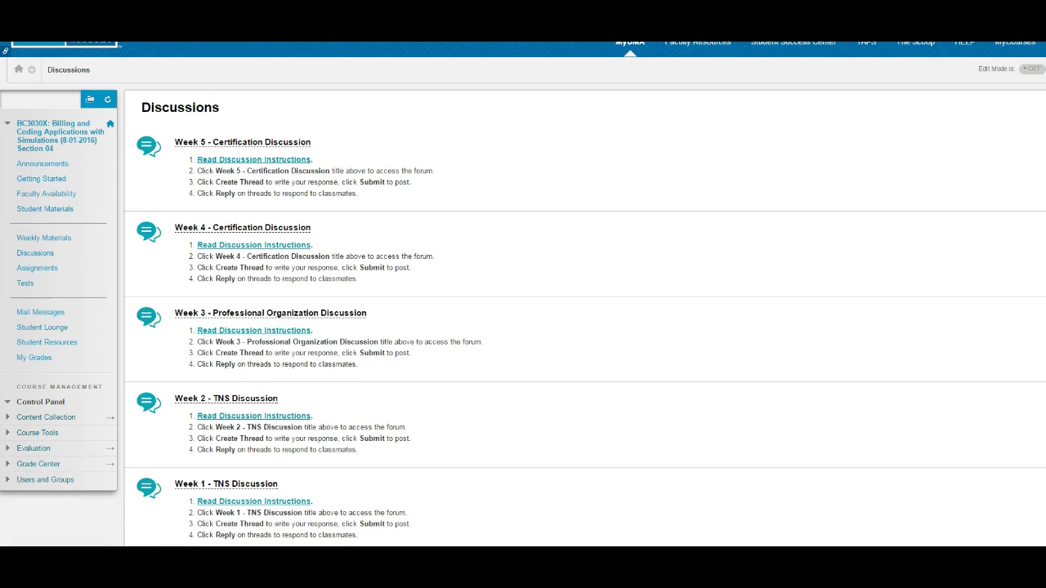
pyautogui.click(221, 503)
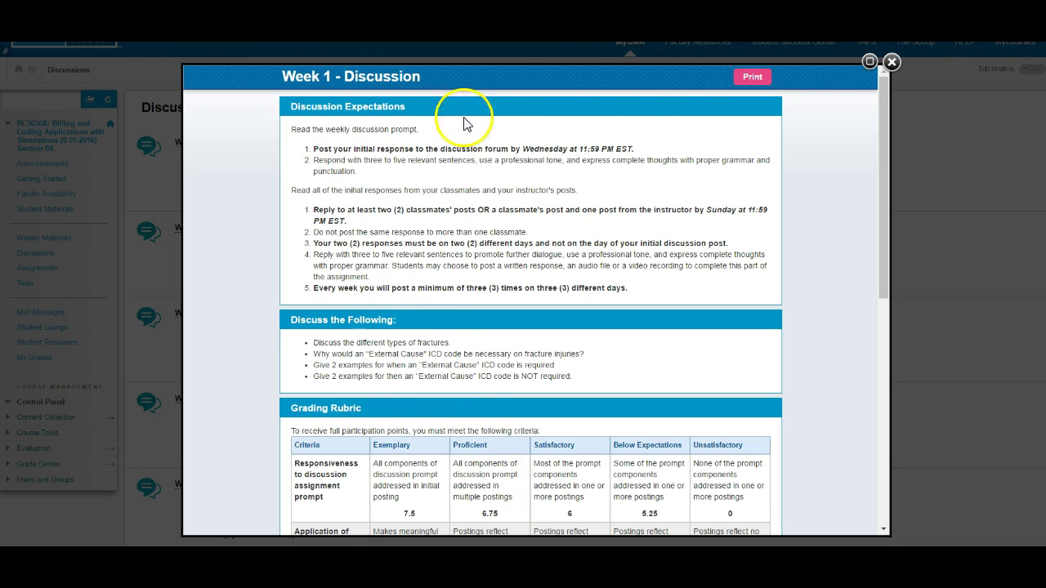
# Print the Week 1 discussion instructions to a PDF in Week One's Discussions folder with the suggested file name, and close the instructions
pyautogui.click(752, 78)
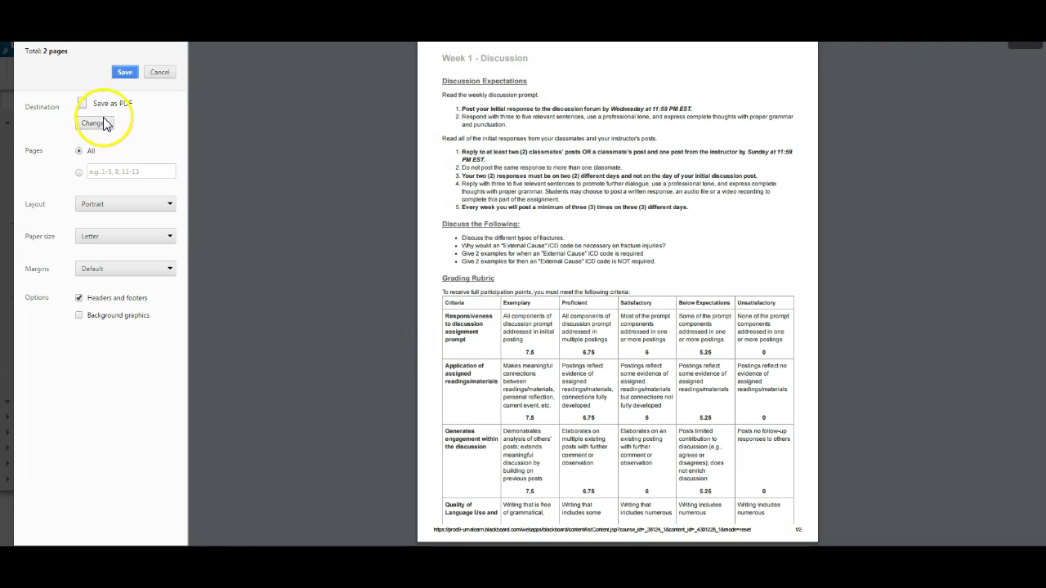
pyautogui.click(121, 73)
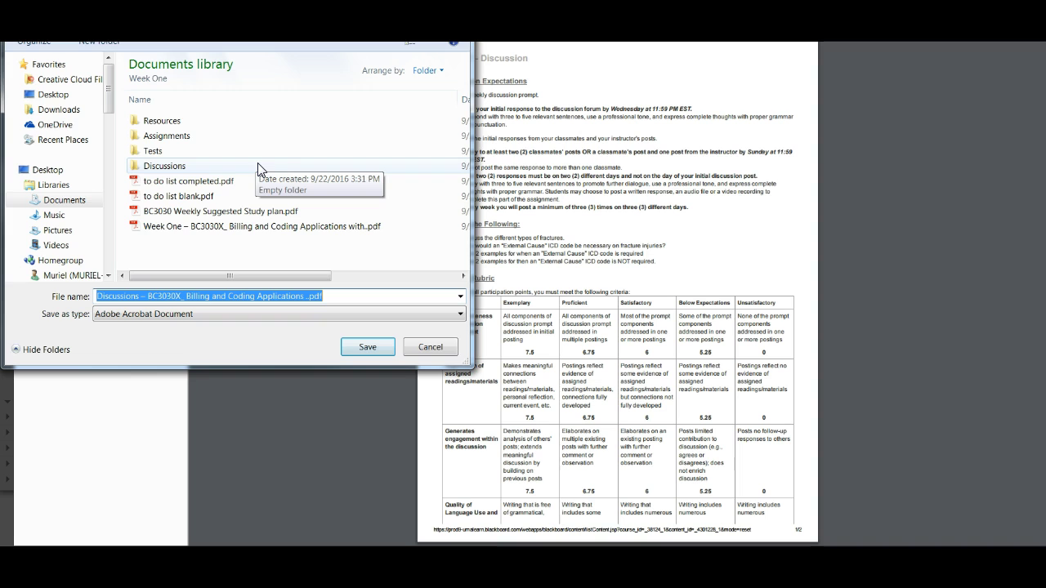
pyautogui.doubleClick(164, 166)
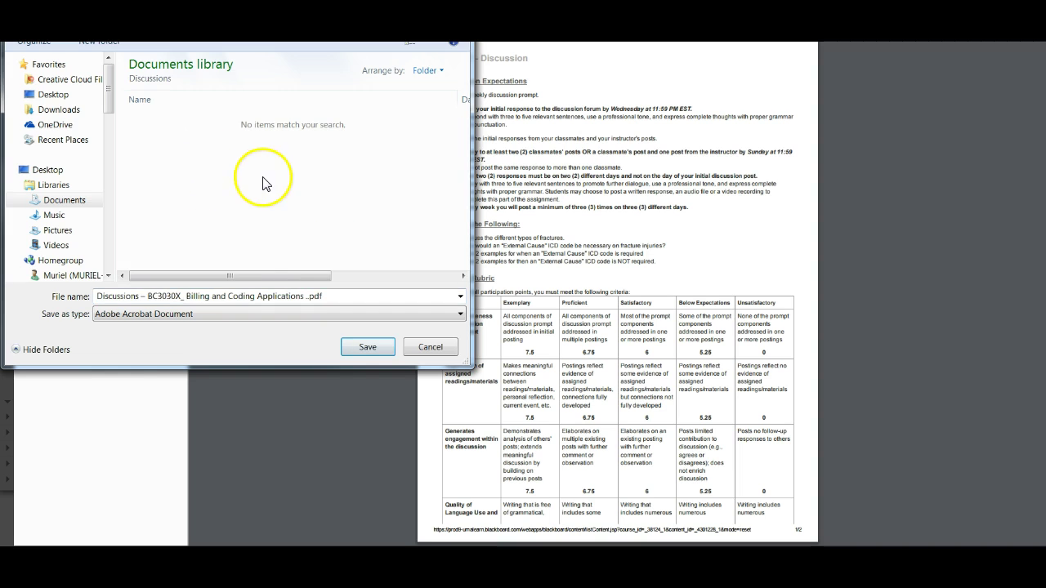
pyautogui.click(365, 347)
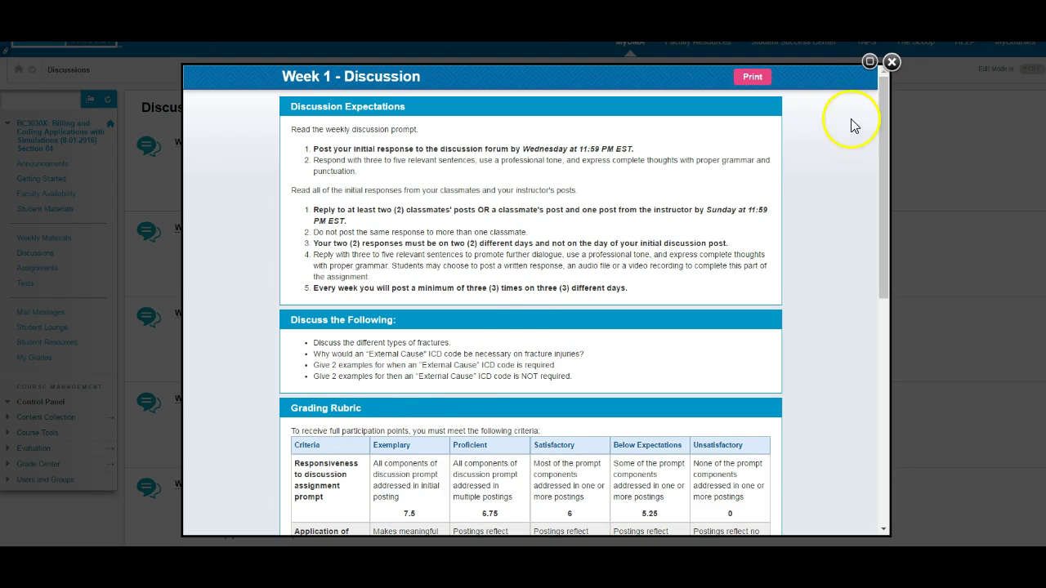
pyautogui.click(891, 62)
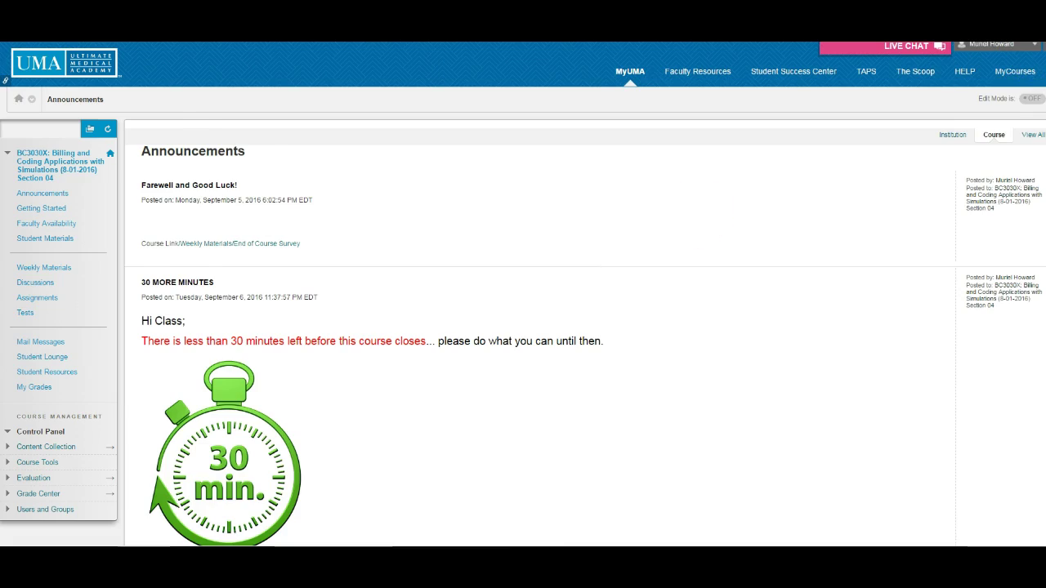
# Look through the course announcements for helpful resources, including the Additional Resources for Success with this course post and its Evolve registration instructions
pyautogui.scroll(-15, 539, 327)
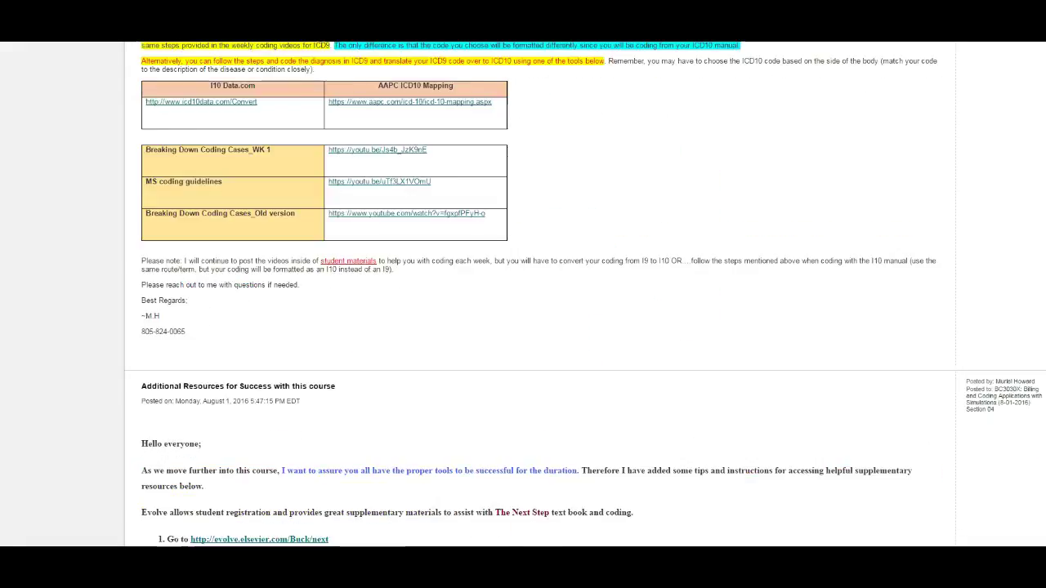
pyautogui.scroll(-15, 539, 327)
pyautogui.scroll(6, 539, 327)
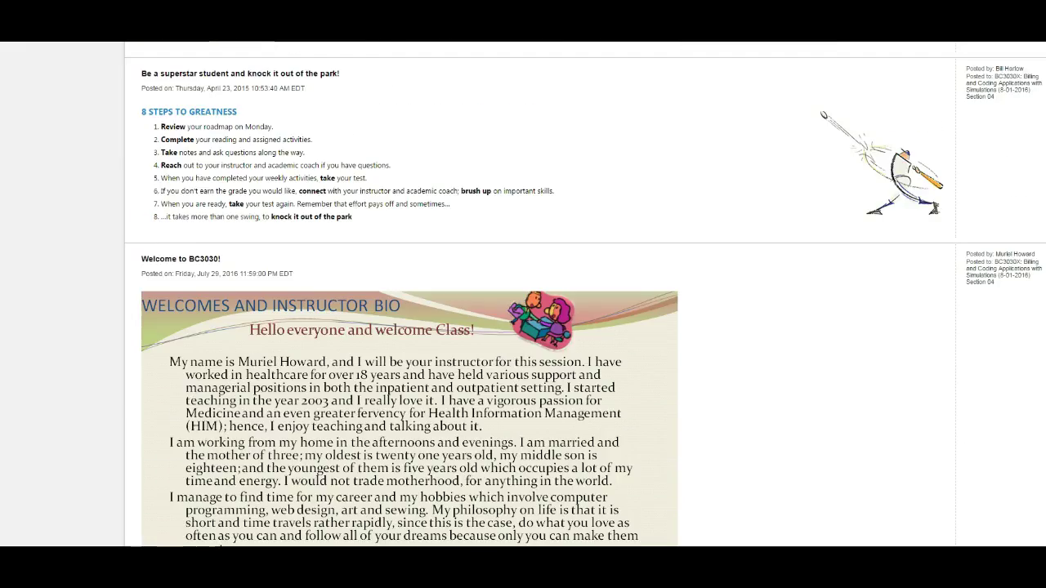
pyautogui.scroll(10, 539, 327)
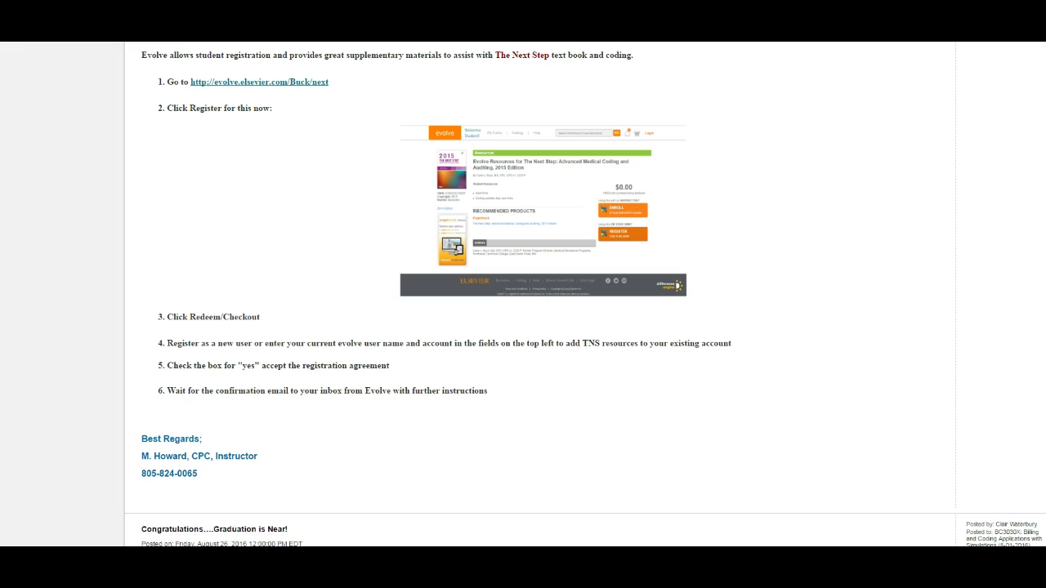
pyautogui.scroll(1, 539, 326)
pyautogui.scroll(4, 540, 326)
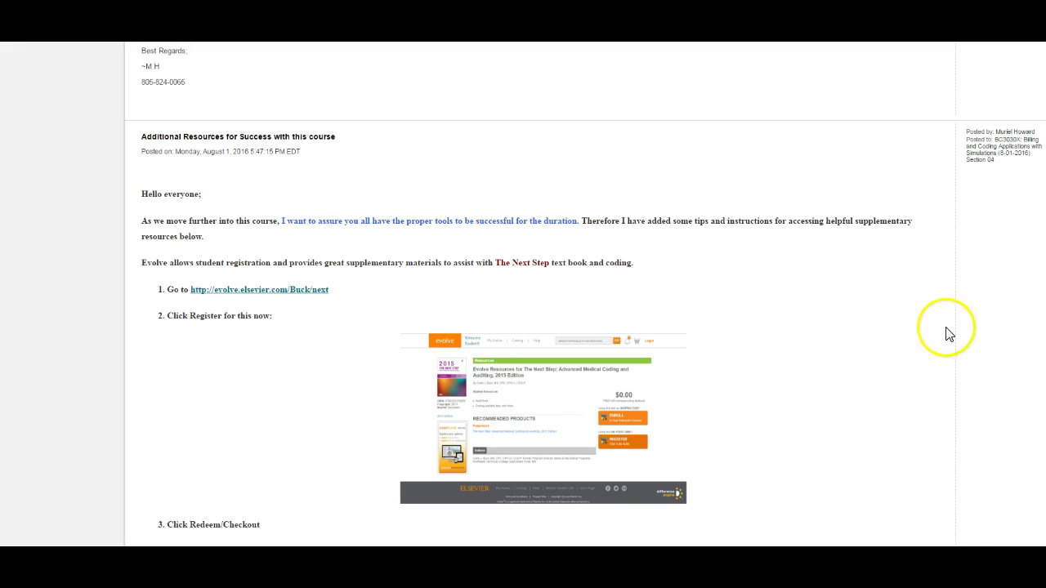
pyautogui.scroll(-8, 539, 294)
pyautogui.scroll(8, 539, 294)
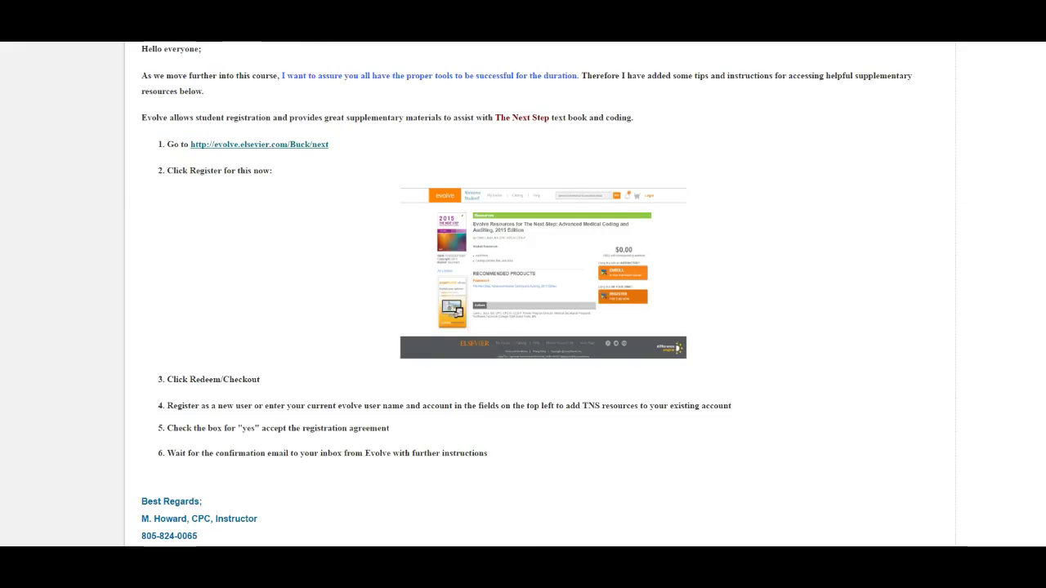
# Review the earlier course announcements, including the NEED SOME HELP???? coding videos post, the extra credit rubric and the MIDWEEK CHECK-IN reminders
pyautogui.scroll(-2, 539, 294)
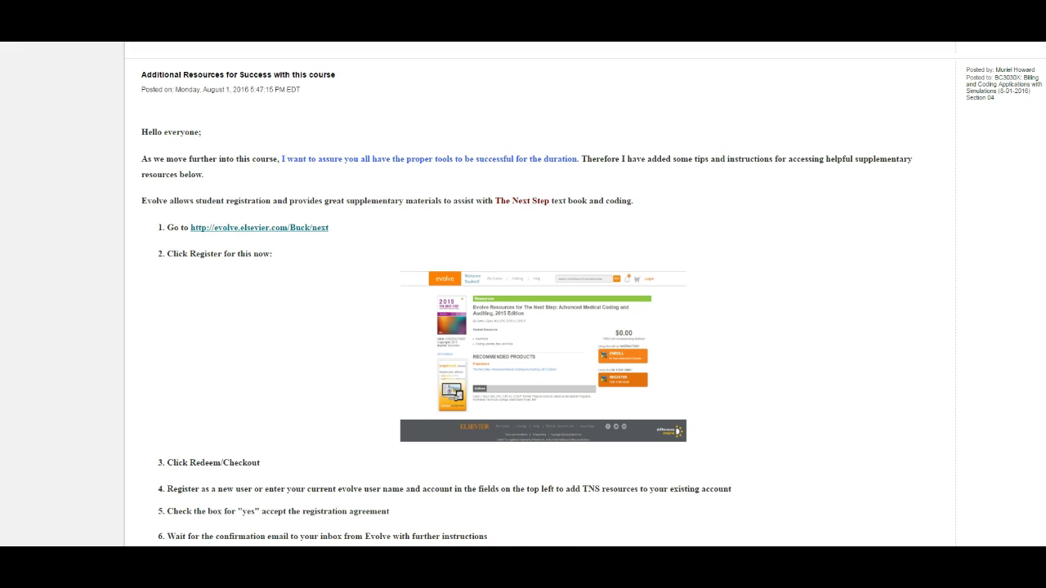
pyautogui.scroll(5, 585, 294)
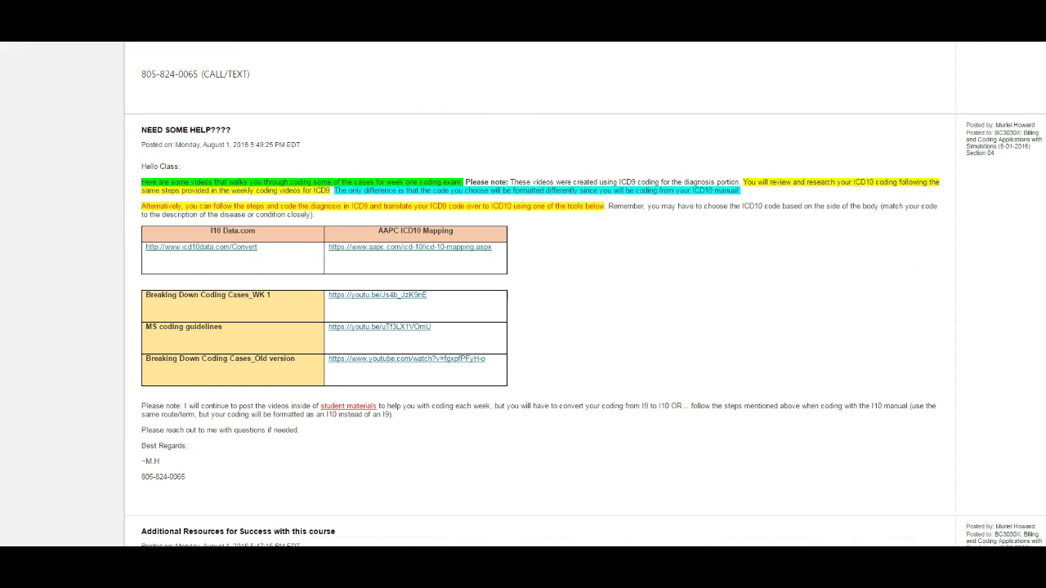
pyautogui.scroll(3, 585, 294)
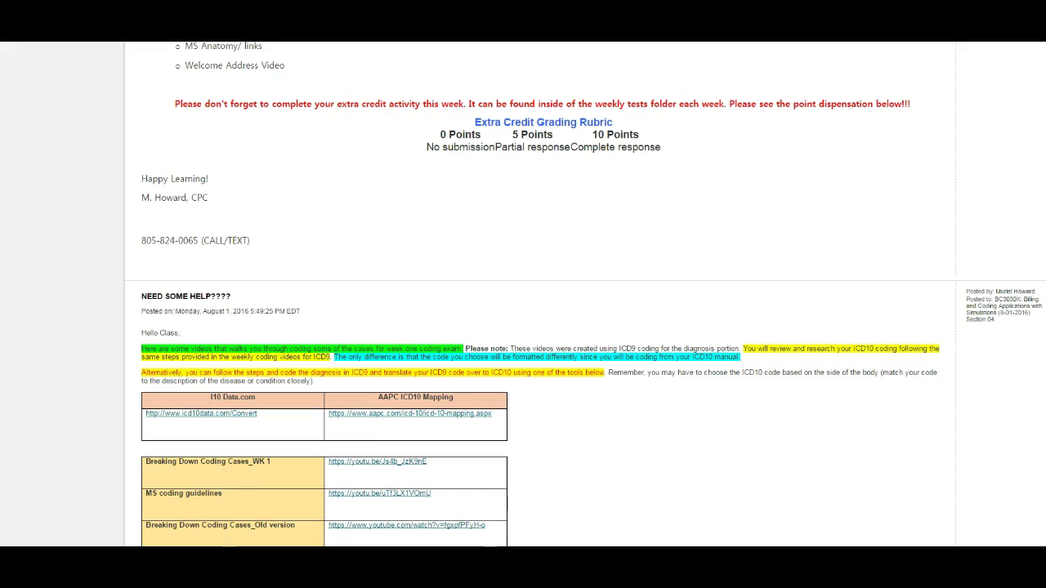
pyautogui.scroll(3, 539, 294)
pyautogui.scroll(-3, 540, 295)
pyautogui.scroll(4, 539, 294)
pyautogui.scroll(2, 539, 294)
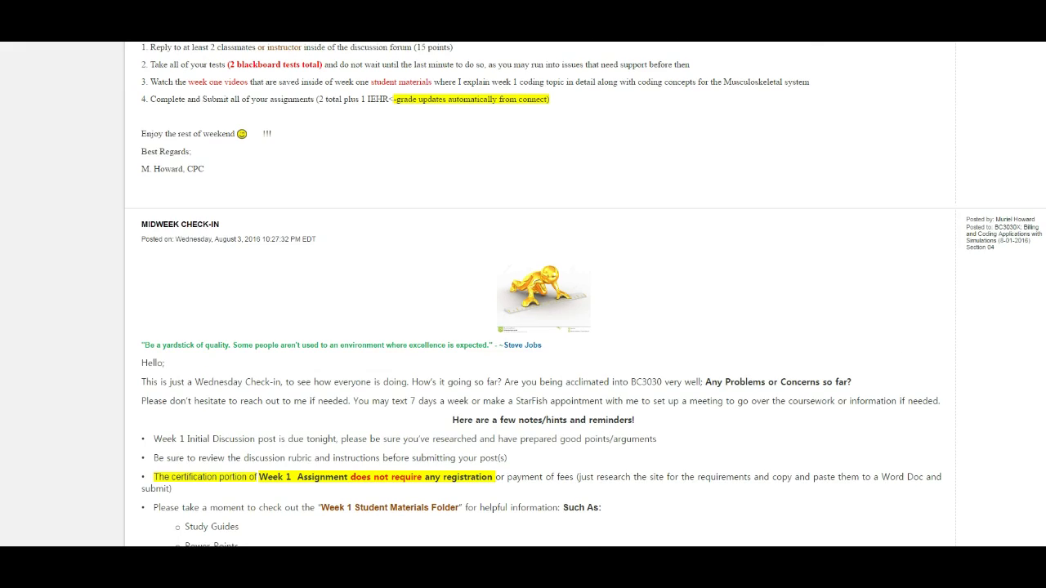
pyautogui.scroll(-3, 539, 294)
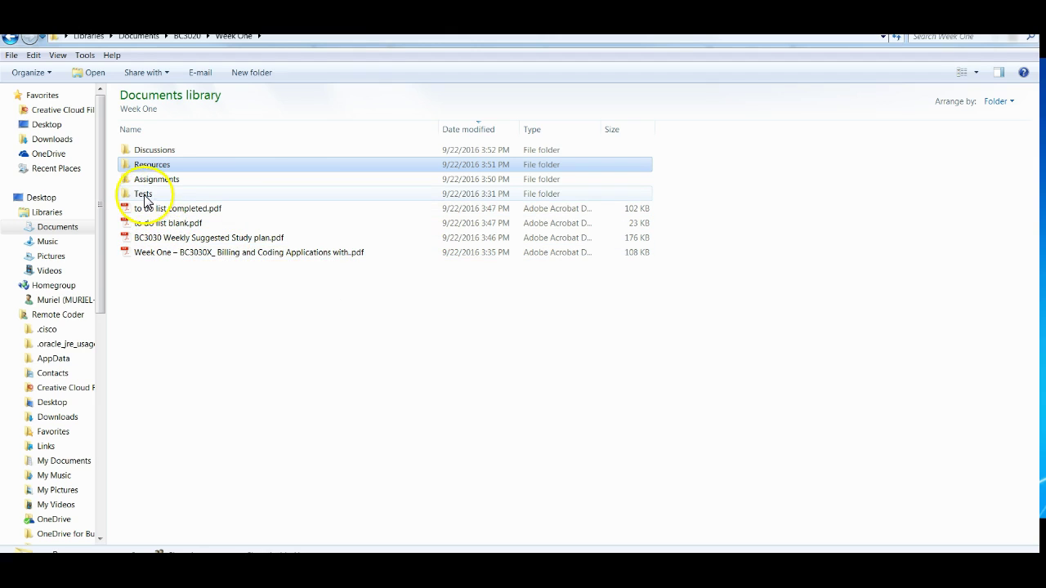
# Check the saved files in Week One's Discussions and Resources folders in File Explorer, and return to the Week One folder
pyautogui.doubleClick(141, 149)
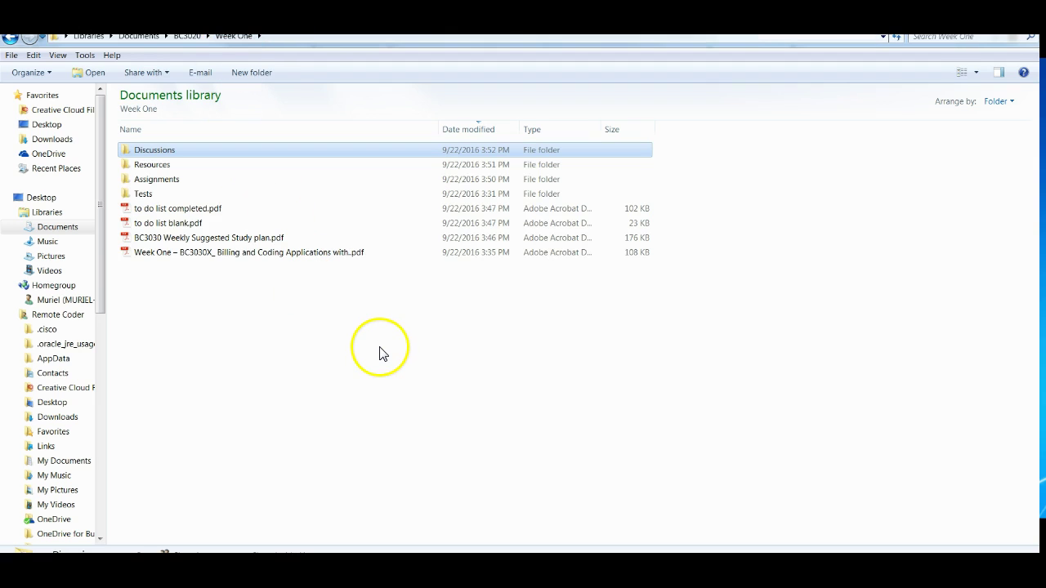
pyautogui.doubleClick(157, 164)
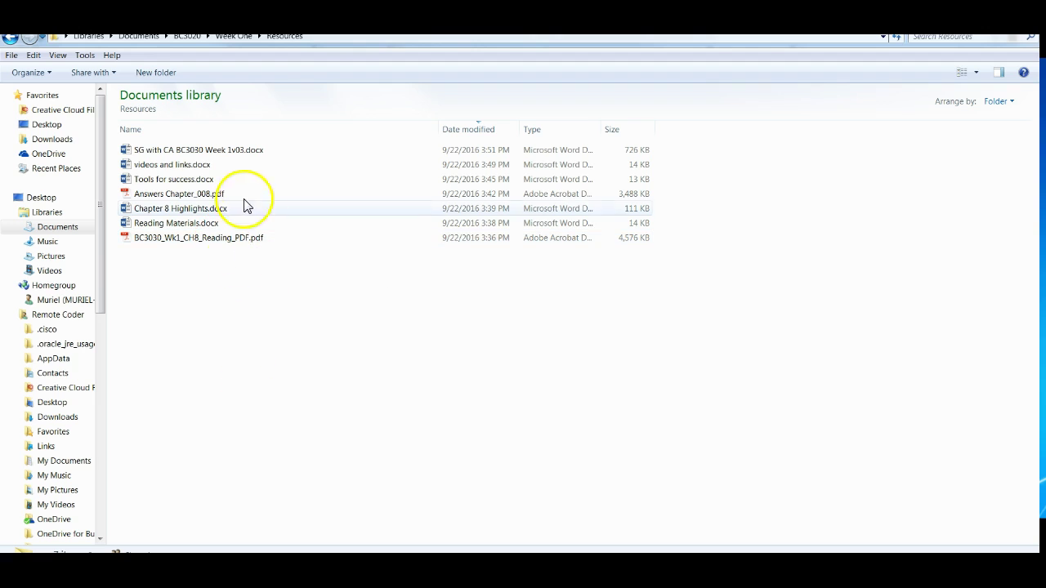
pyautogui.click(235, 37)
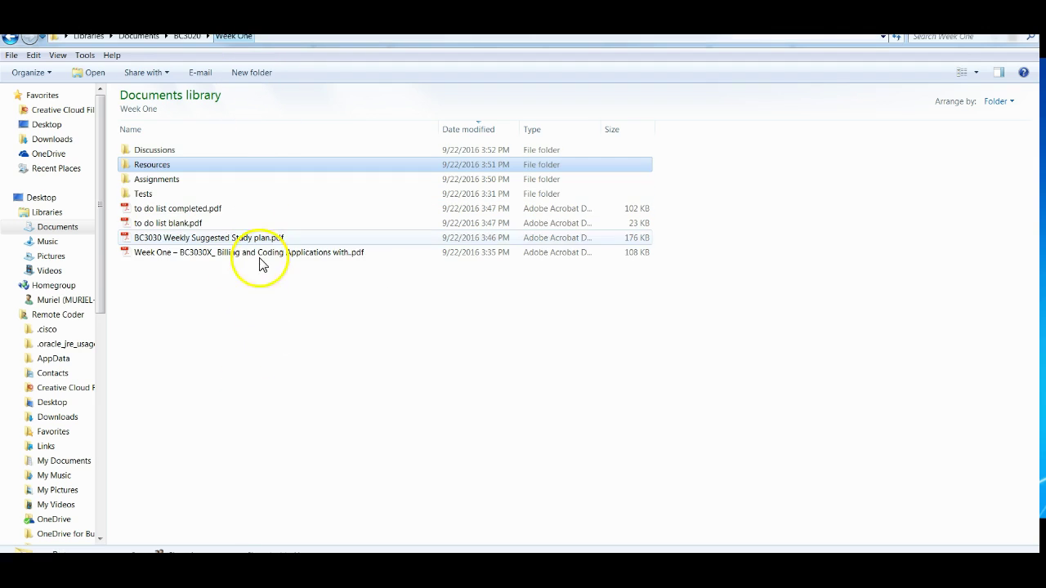
# Open the BC3030_wk01_assign_worksheet_v04 (2).docx from Week One's Assignments folder, look through Parts 1 and 2, and close it
pyautogui.doubleClick(151, 183)
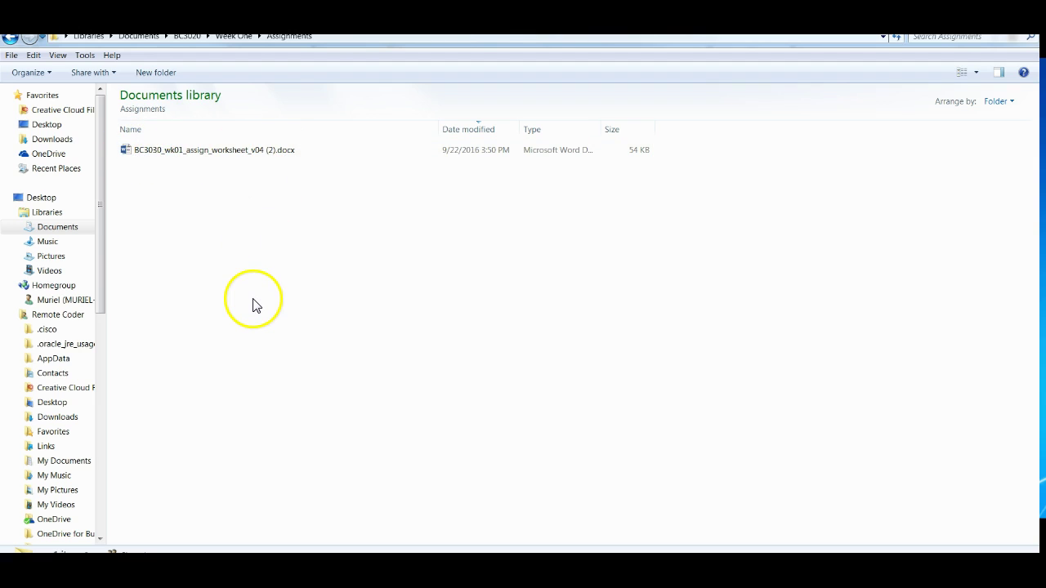
pyautogui.click(223, 156)
pyautogui.doubleClick(226, 165)
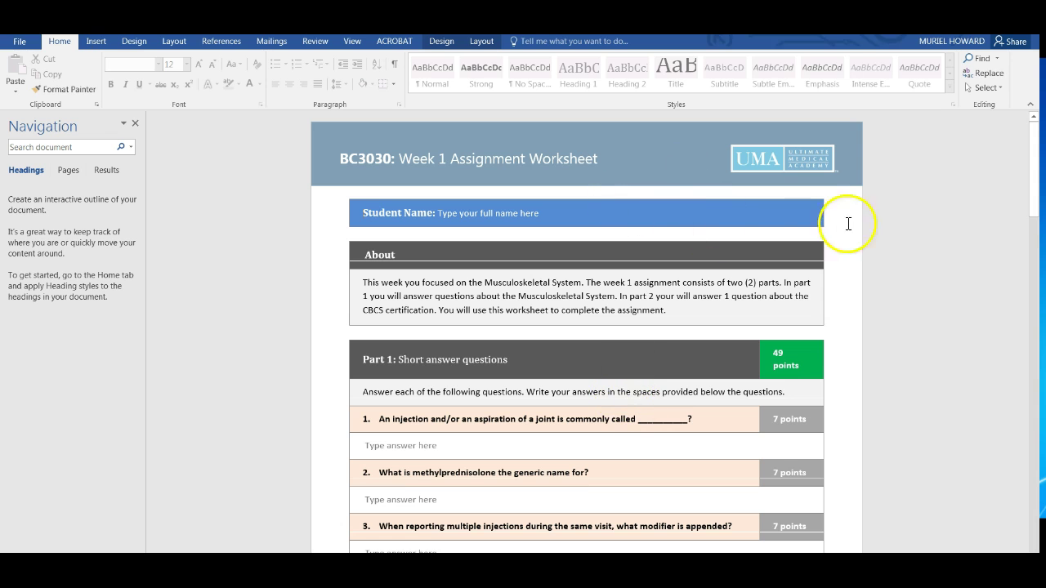
pyautogui.moveTo(1034, 162); pyautogui.dragTo(1040, 284)
pyautogui.moveTo(1038, 291); pyautogui.dragTo(1037, 429)
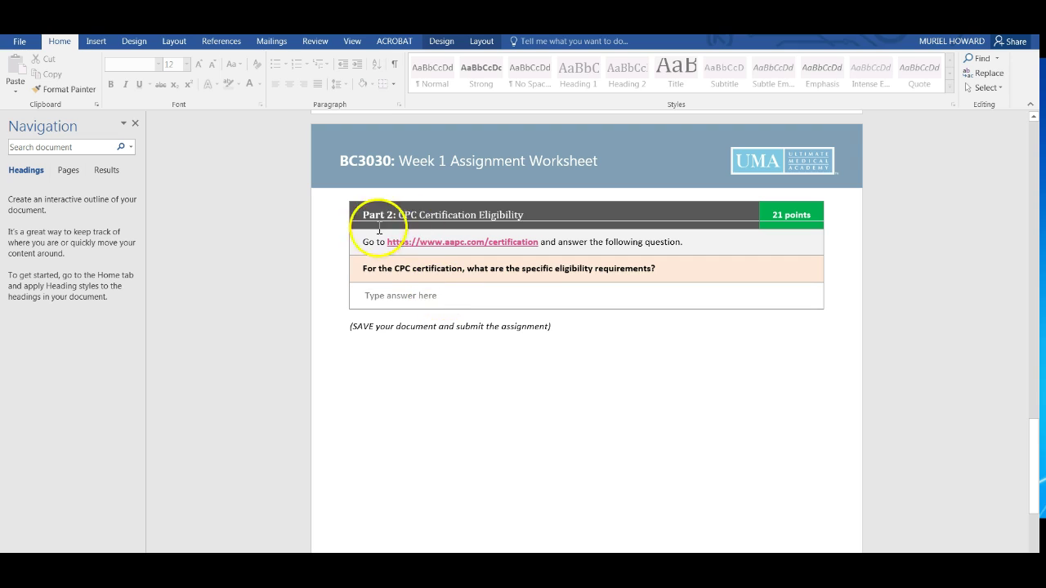
pyautogui.moveTo(1032, 478); pyautogui.dragTo(1035, 152)
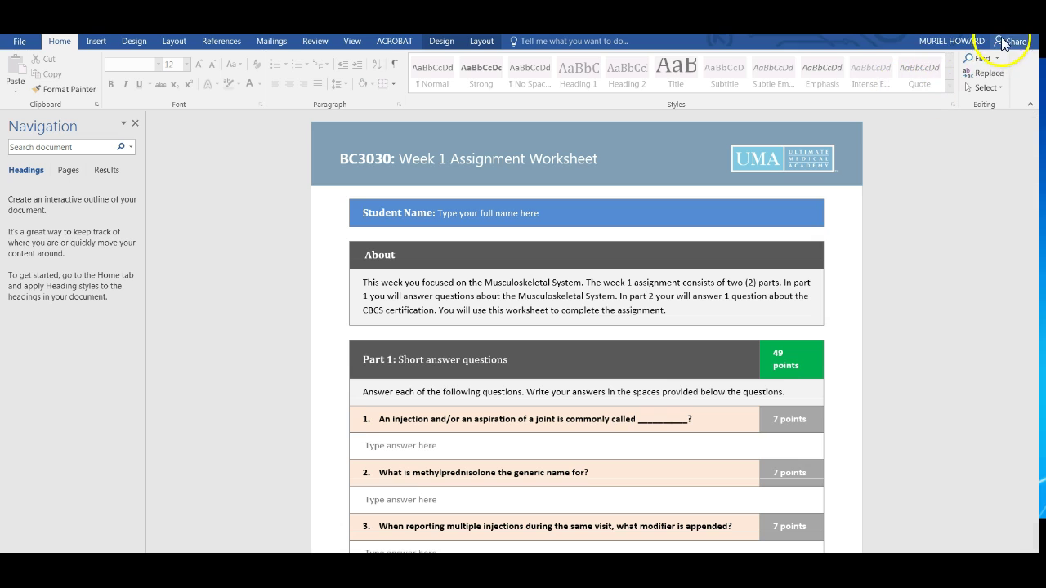
pyautogui.hotkey('alt', 'F4')
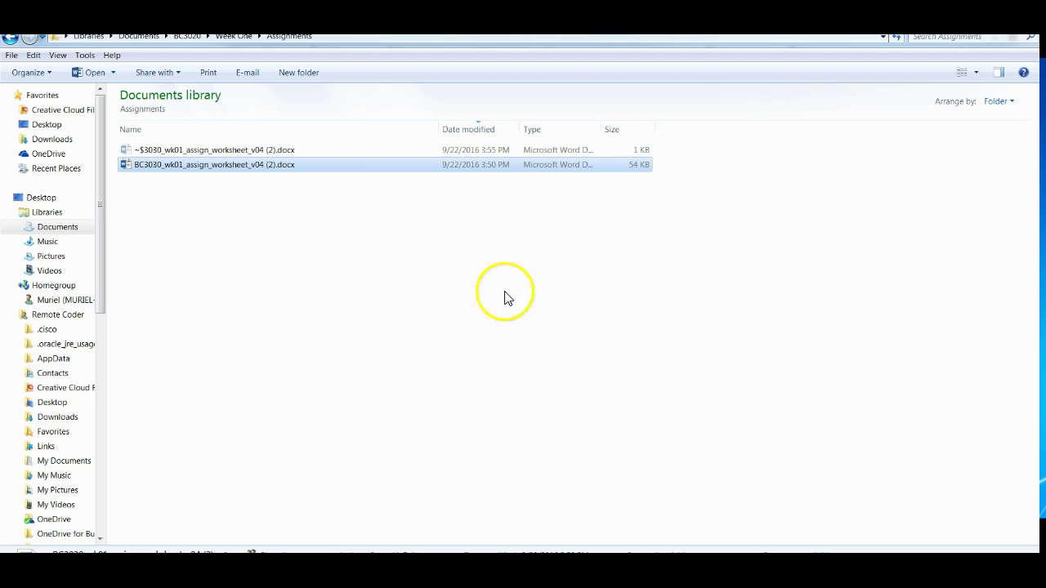
# Return to the Week One folder and open its Tests folder to check the contents
pyautogui.click(234, 37)
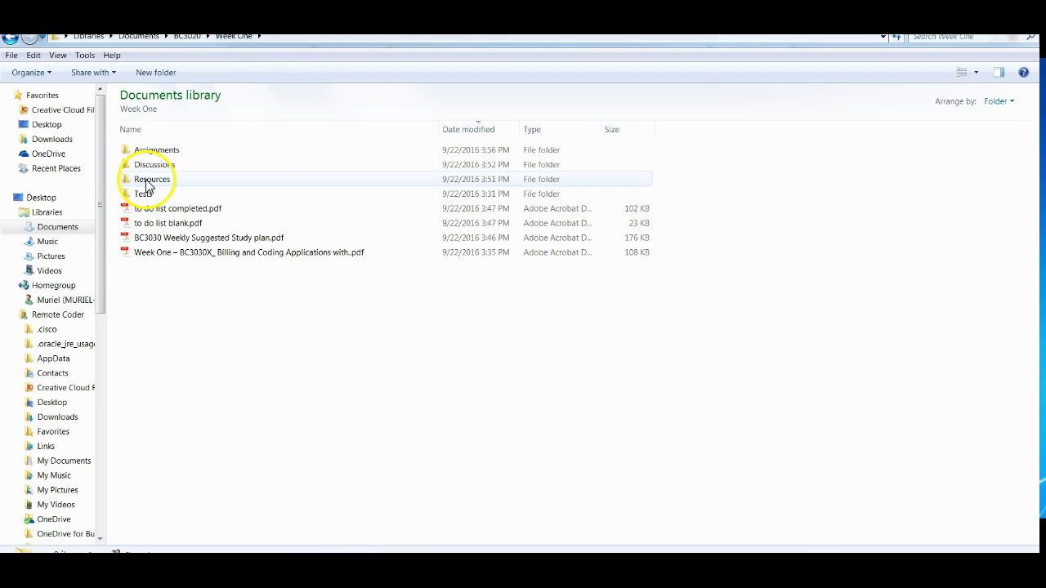
pyautogui.doubleClick(144, 196)
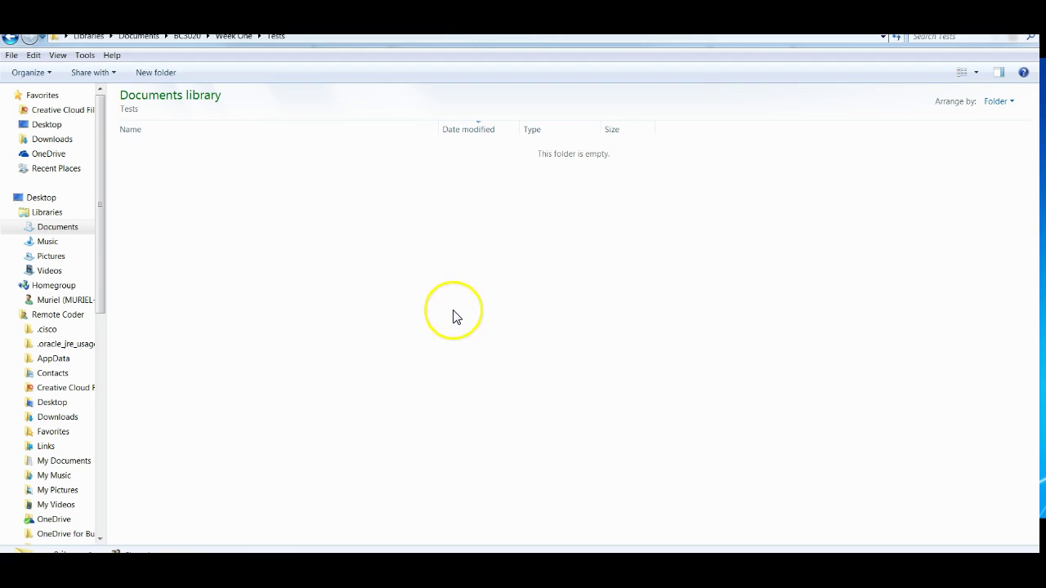